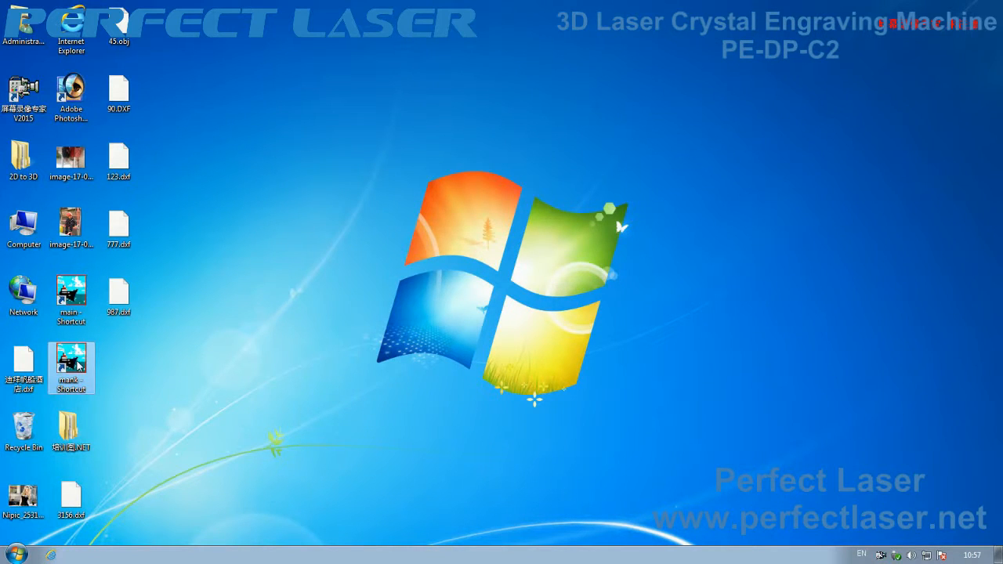
Step: Launch the mank shortcut on the desktop and show the engraving program's Picture and Text settings
right_click(79, 364)
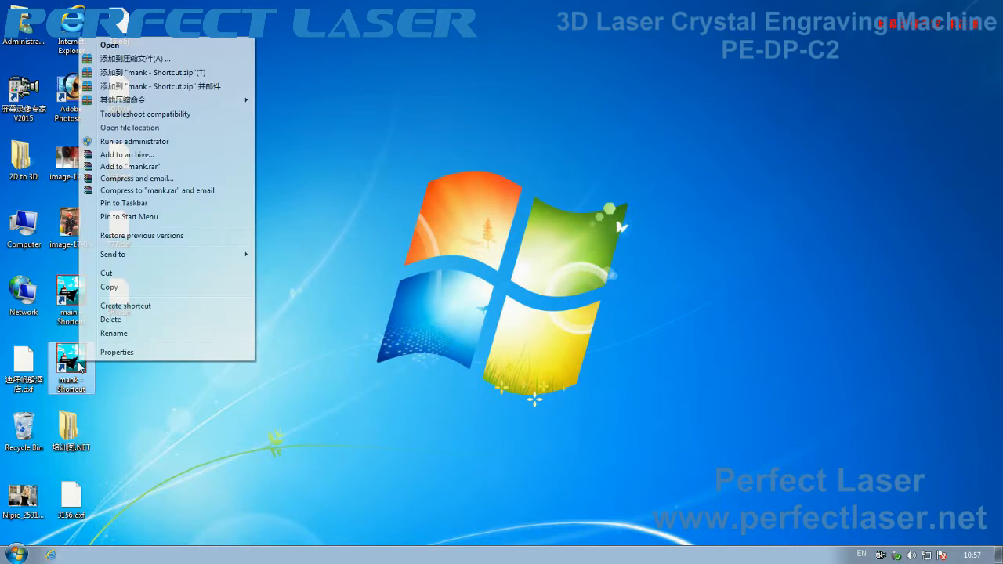
left_click(180, 48)
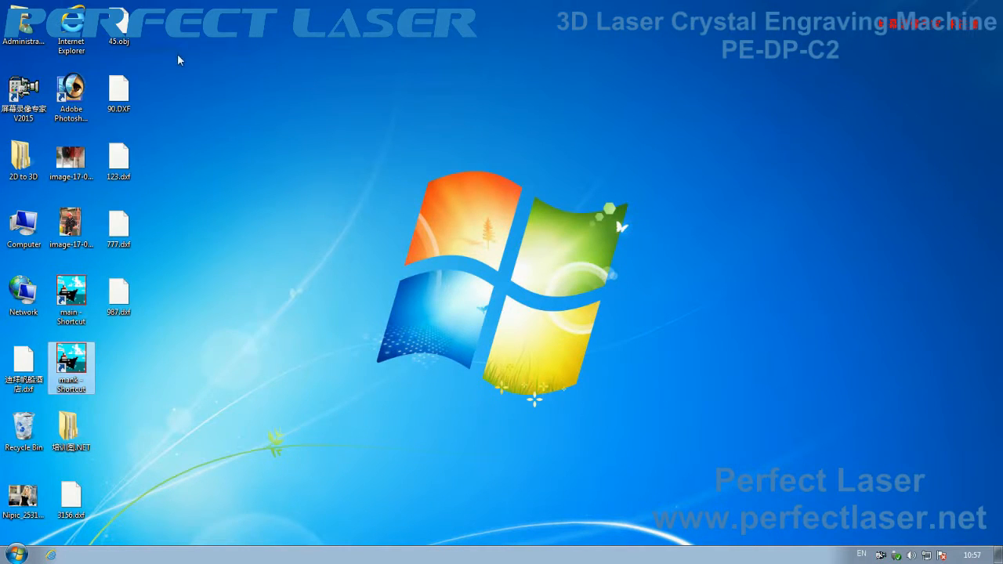
scroll(475, 141, "down", 4)
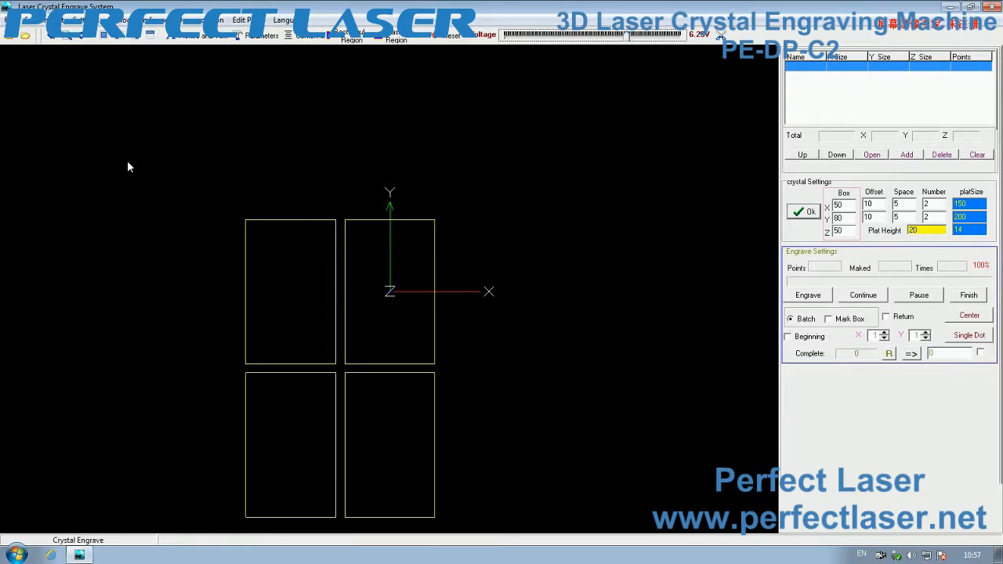
left_click(7, 20)
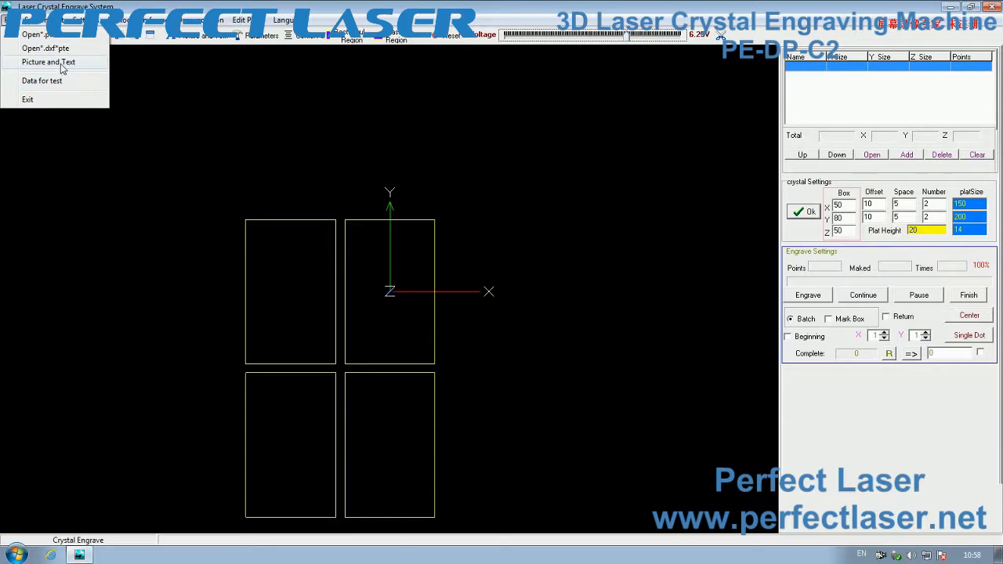
left_click(49, 61)
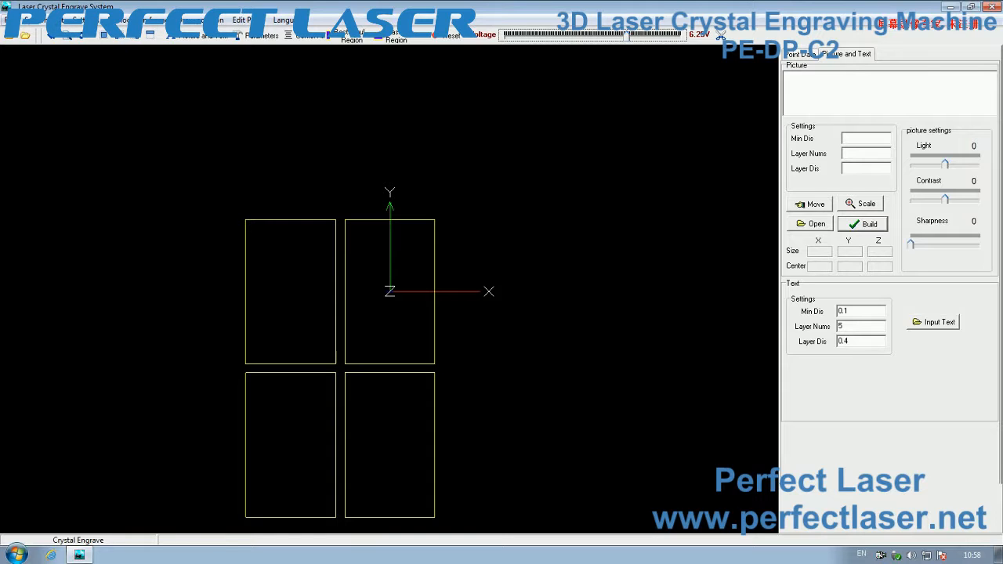
Step: Review the machine test data settings and close them without generating test data
left_click(7, 19)
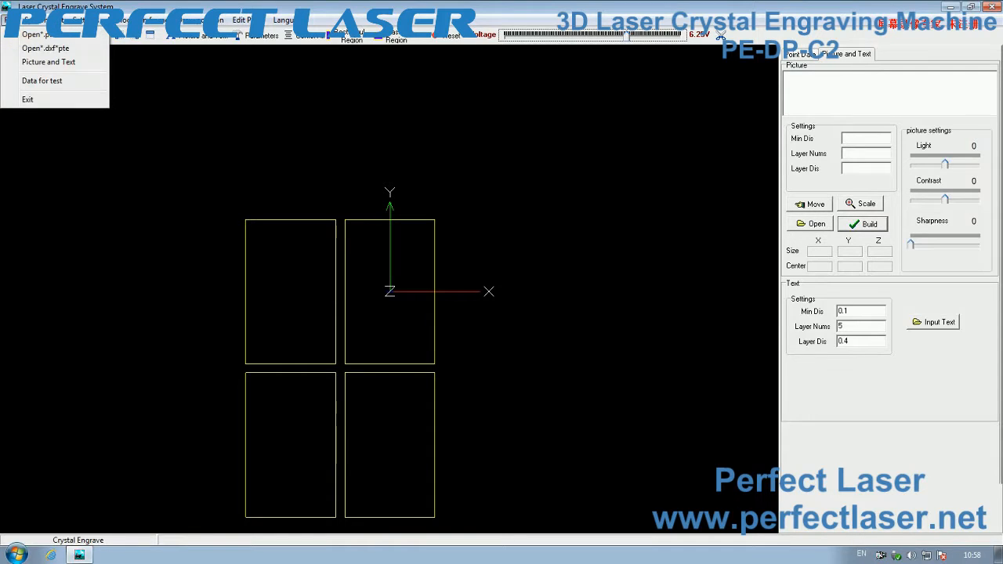
left_click(49, 82)
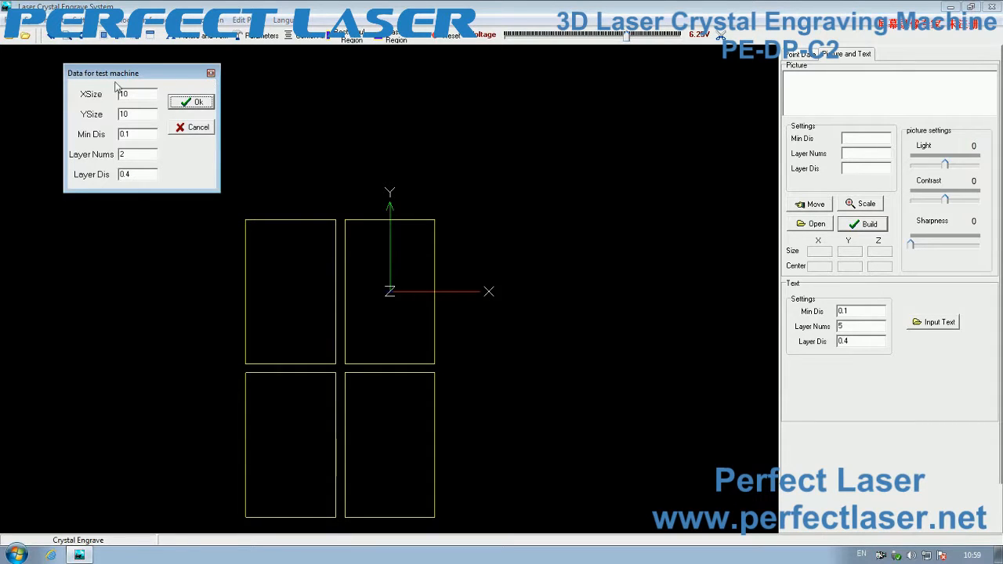
left_click(211, 74)
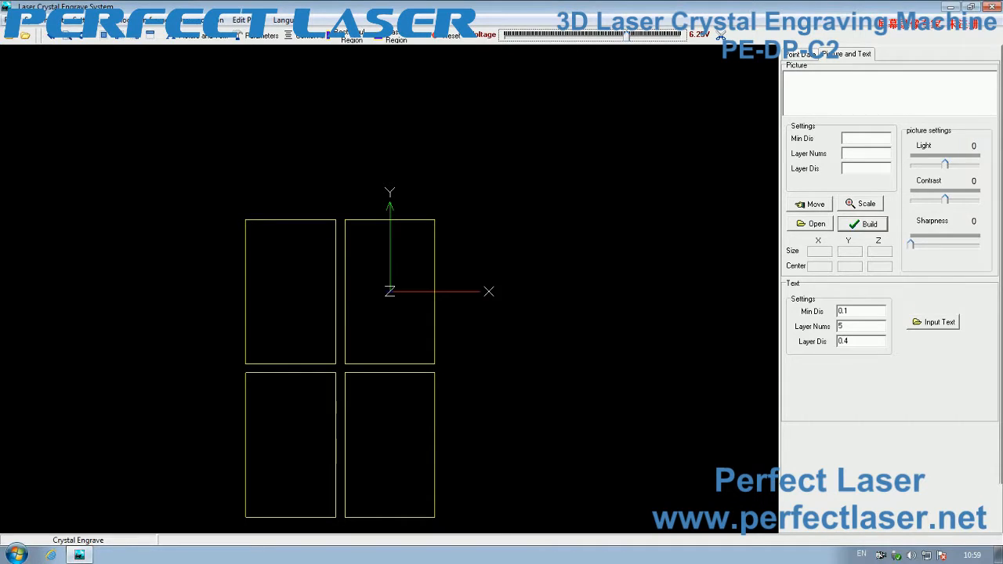
left_click(4, 21)
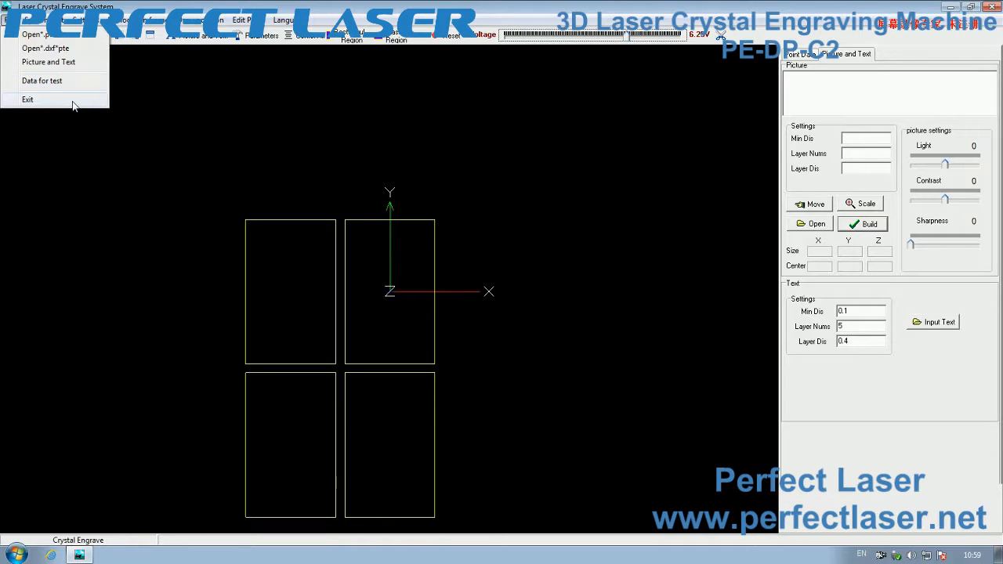
left_click(119, 86)
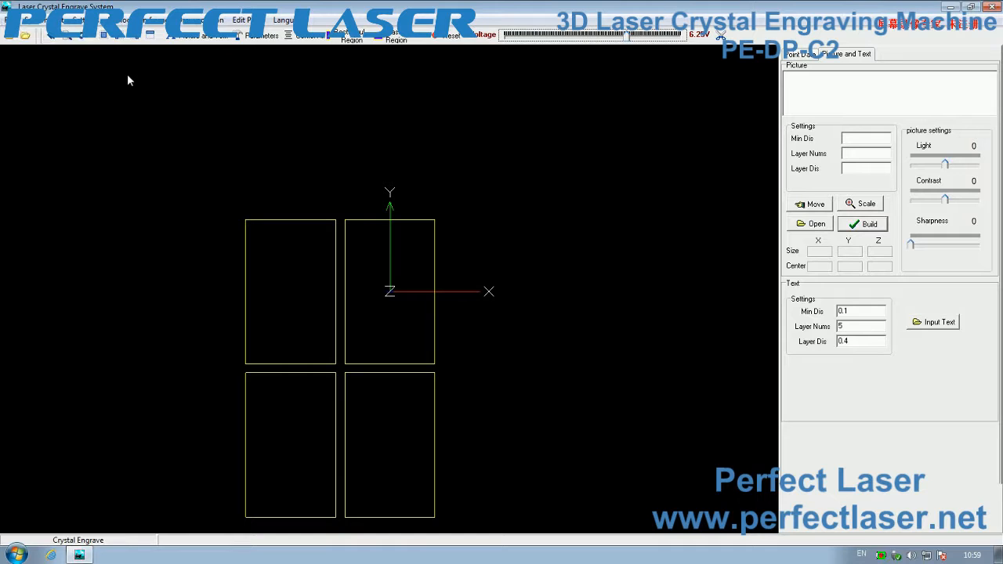
Step: Move the platform one 10 mm step in Y+ and one in X+ using System Control
left_click(34, 26)
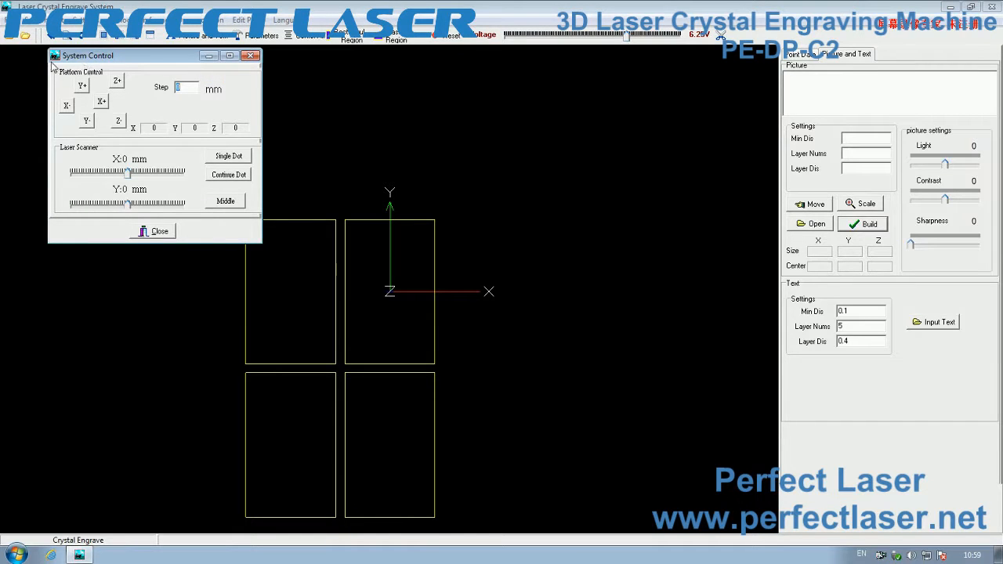
left_click_drag(141, 56, 121, 57)
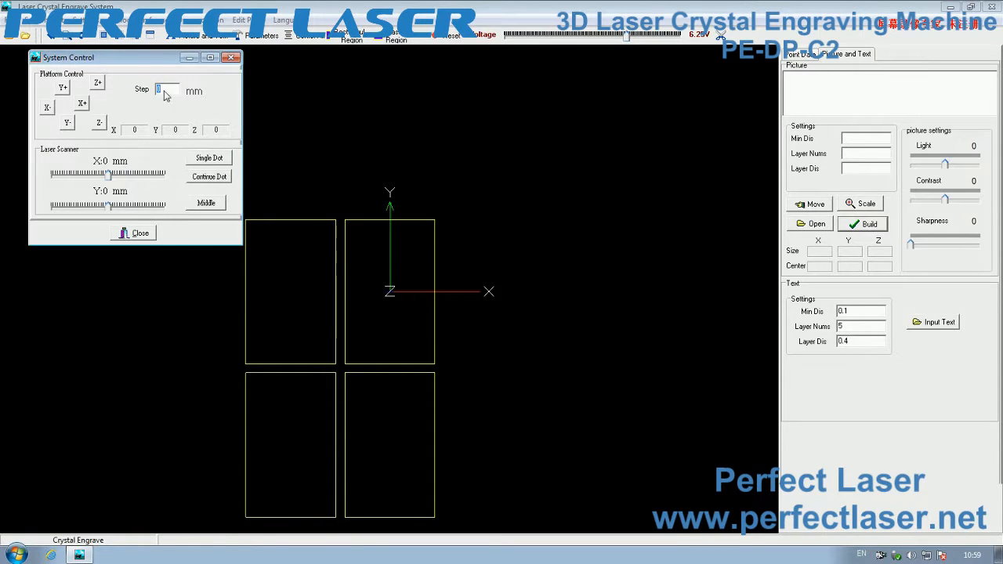
type("10")
left_click(66, 89)
left_click(82, 104)
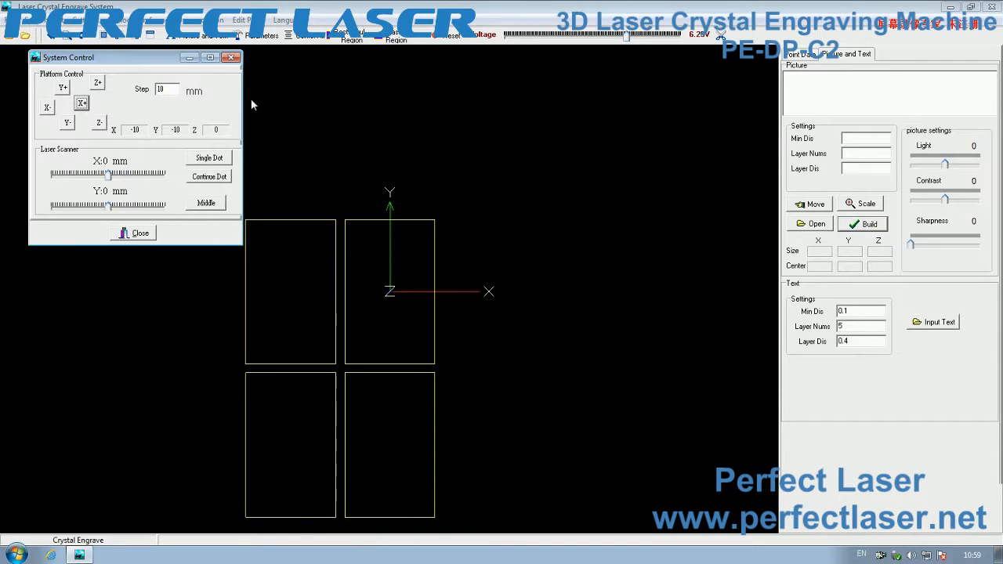
left_click(231, 57)
Step: Review the machine's velocity, scanner and delay parameters and the System Origin settings without changing them
left_click(78, 20)
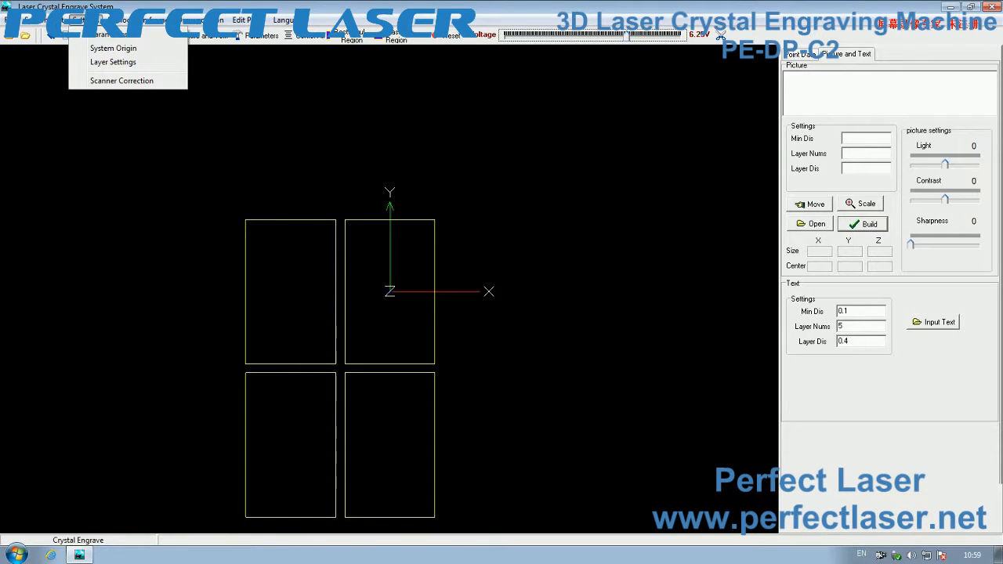
left_click(105, 34)
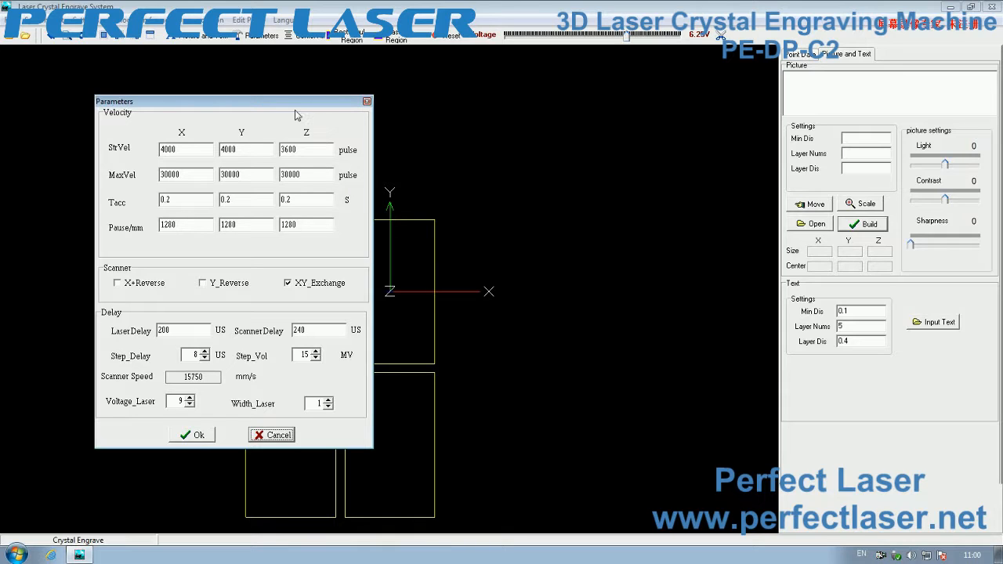
left_click(366, 102)
left_click(82, 20)
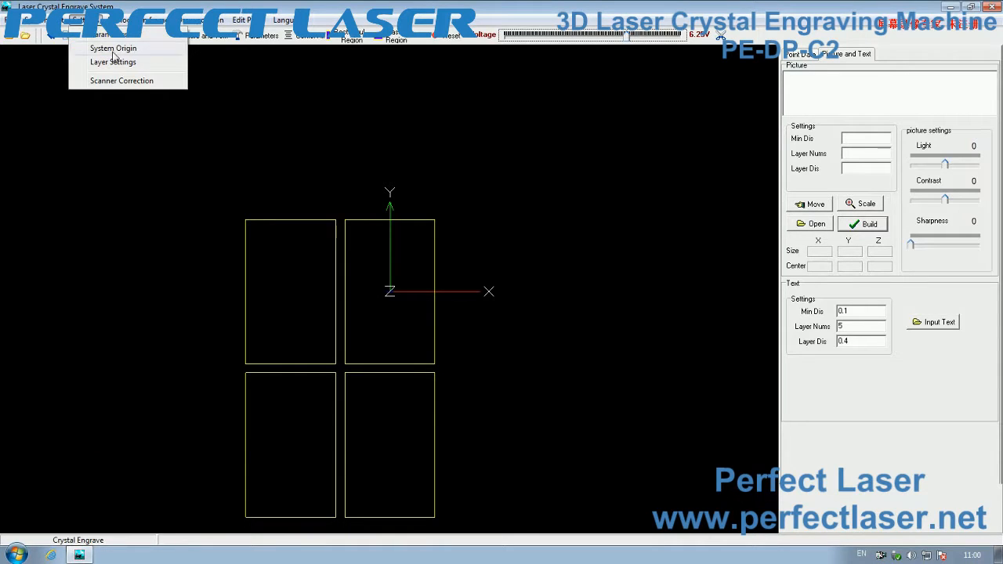
left_click(113, 49)
left_click(273, 119)
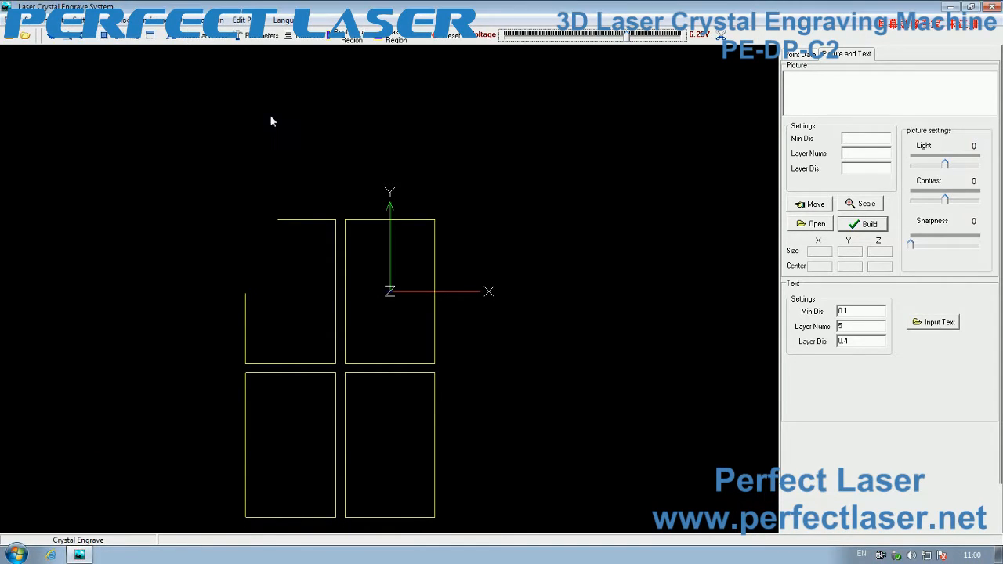
Step: Review the layer block settings and the scanner correction settings without changing them
left_click(80, 20)
left_click(133, 69)
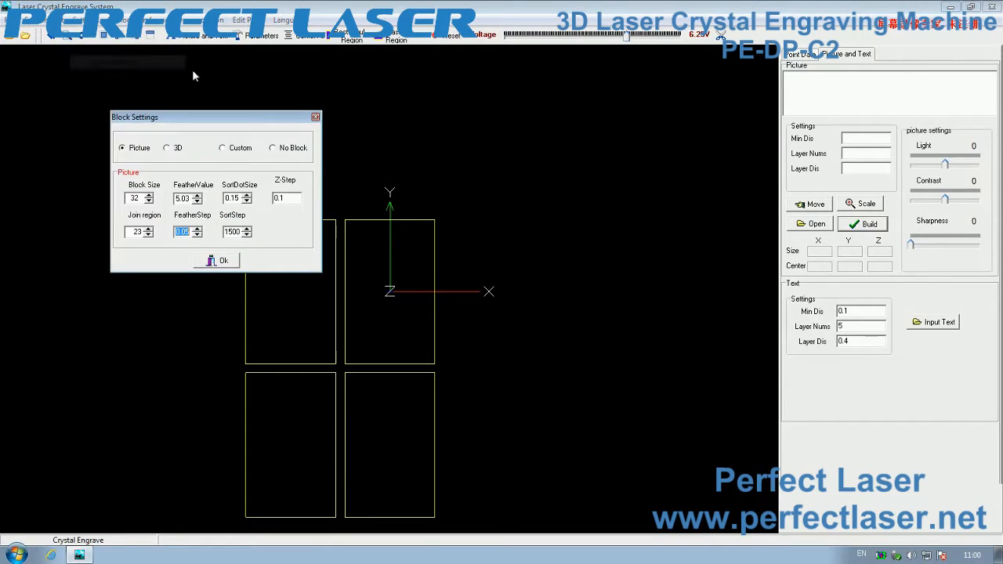
left_click(315, 116)
left_click(80, 19)
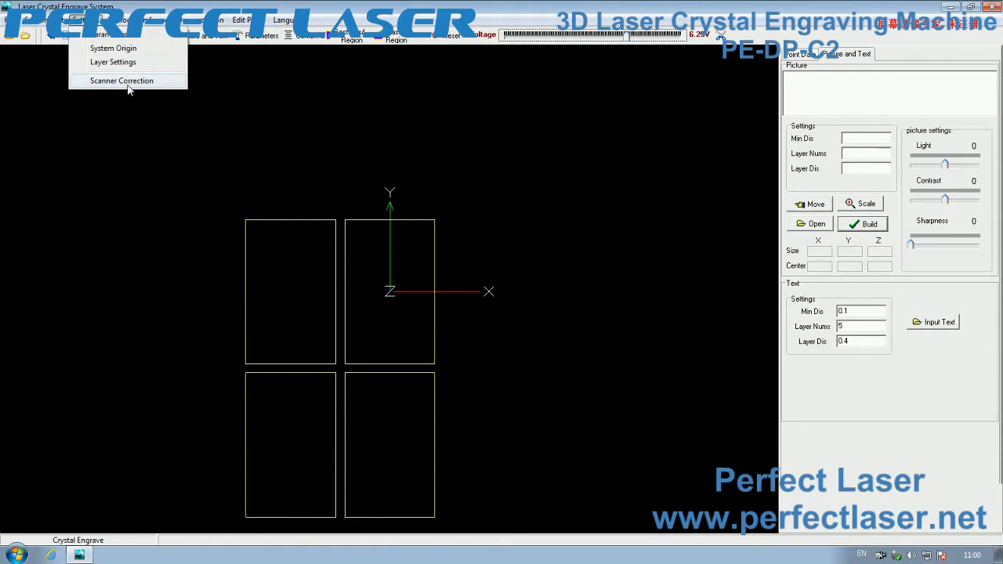
left_click(125, 81)
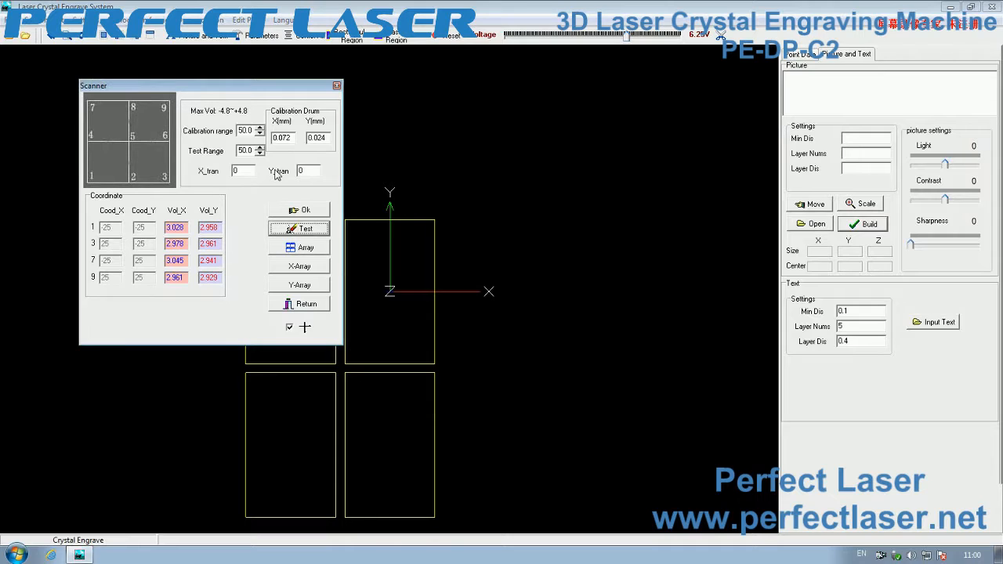
left_click(337, 86)
Step: Generate a polygon location frame with 6 edges, a radius of 50 and a minimum distance of 0.1
left_click(118, 35)
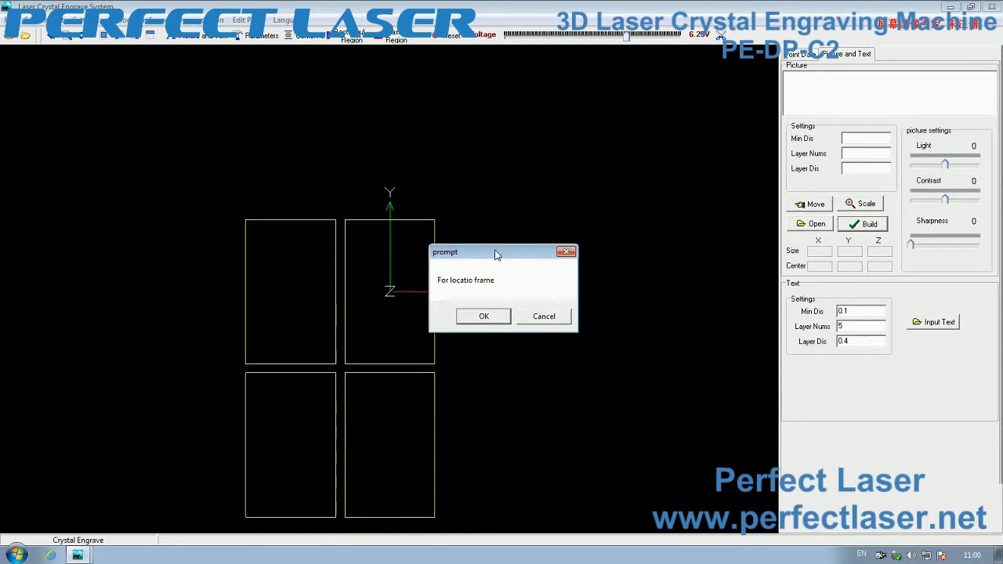
left_click(565, 251)
left_click(198, 24)
left_click(484, 317)
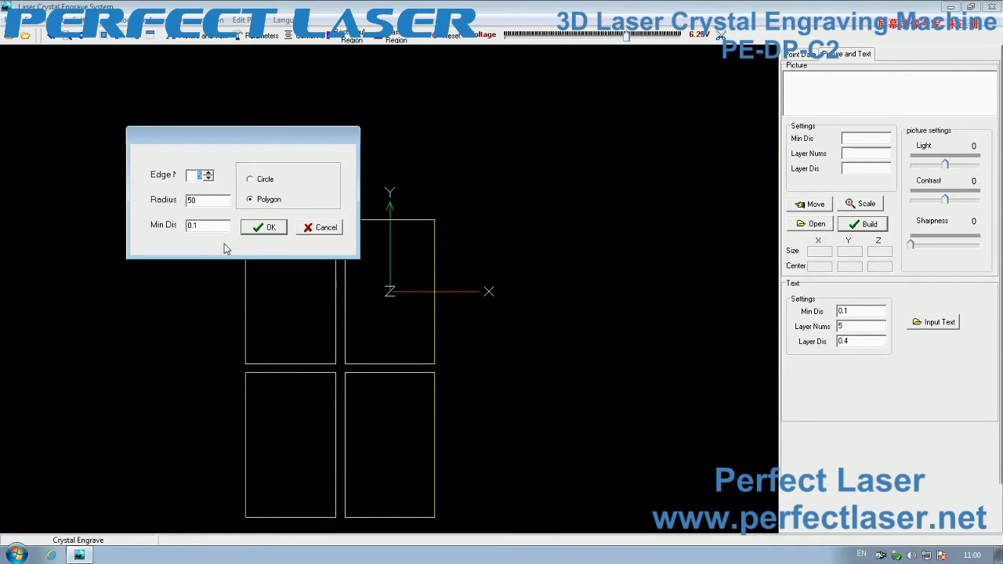
left_click(208, 172)
left_click(208, 172)
left_click(208, 172)
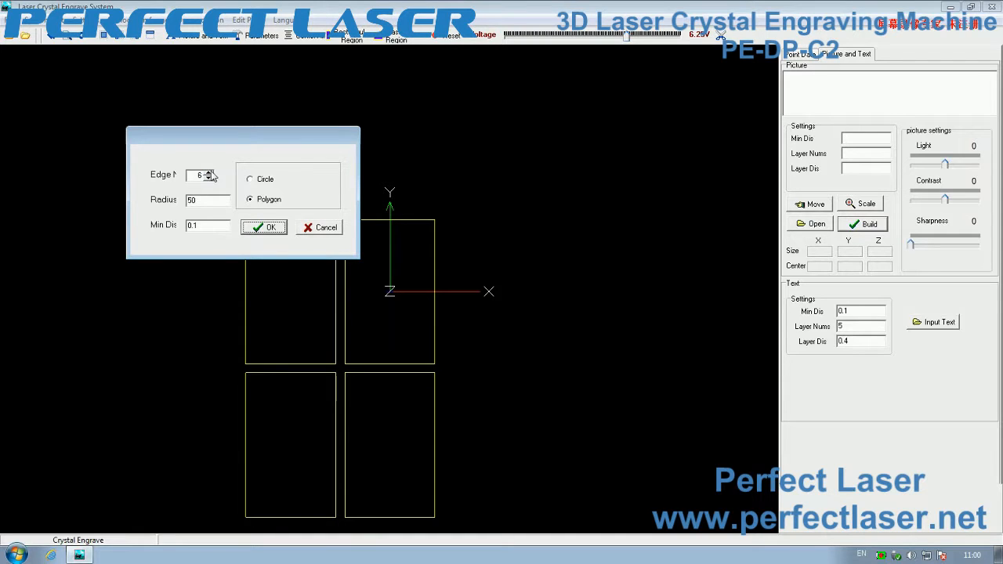
left_click(255, 228)
scroll(374, 314, "up", 2)
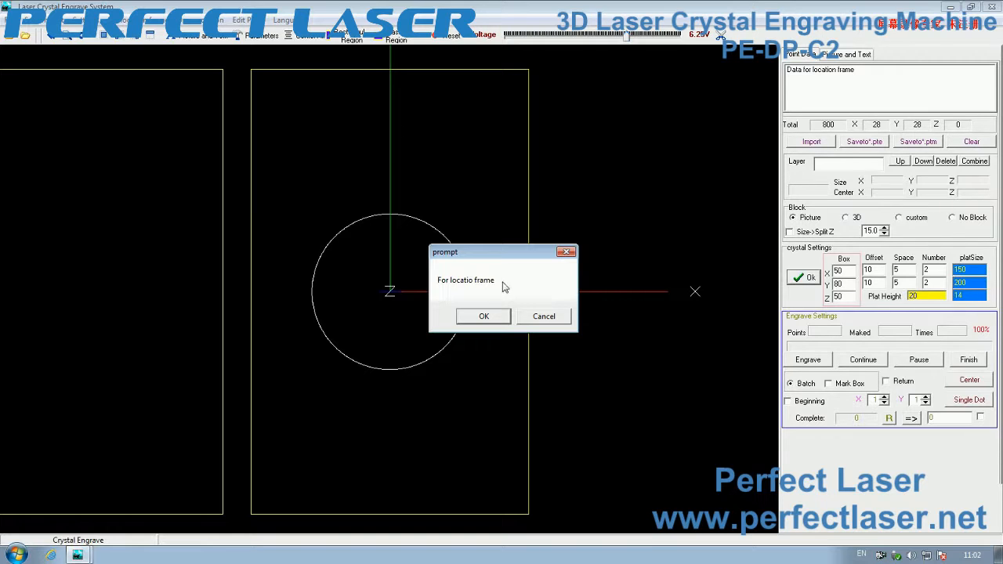
Step: Replace the location frame with an 8-edge polygon of radius 28 and minimum distance 0.1
left_click(486, 316)
left_click(209, 171)
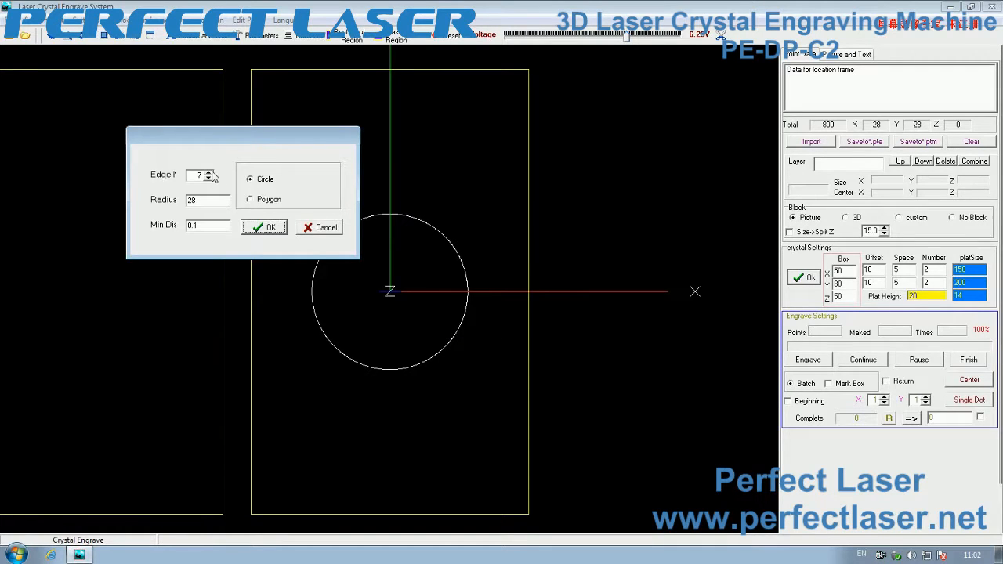
left_click(249, 199)
left_click(264, 227)
scroll(410, 241, "up", 3)
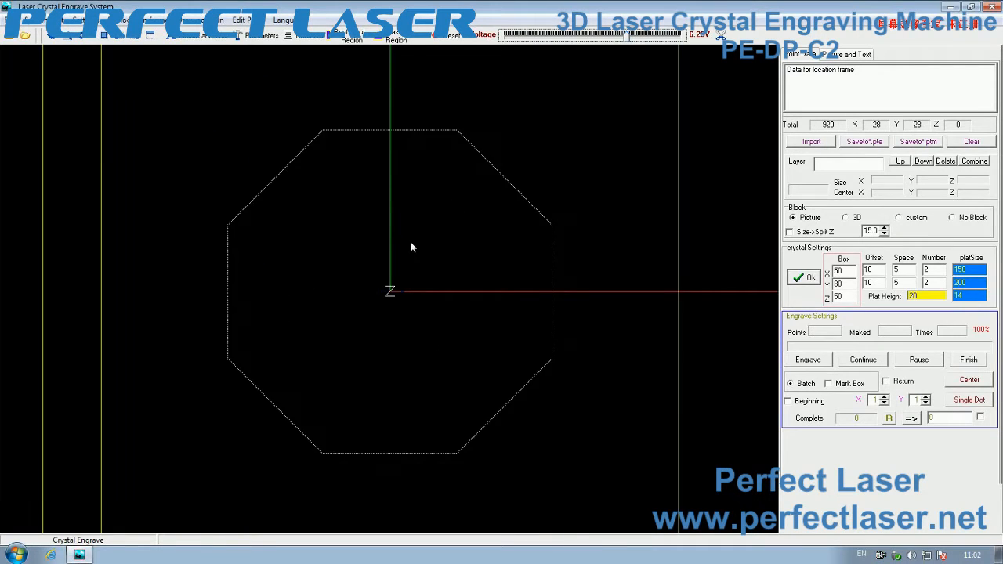
scroll(392, 238, "down", 1)
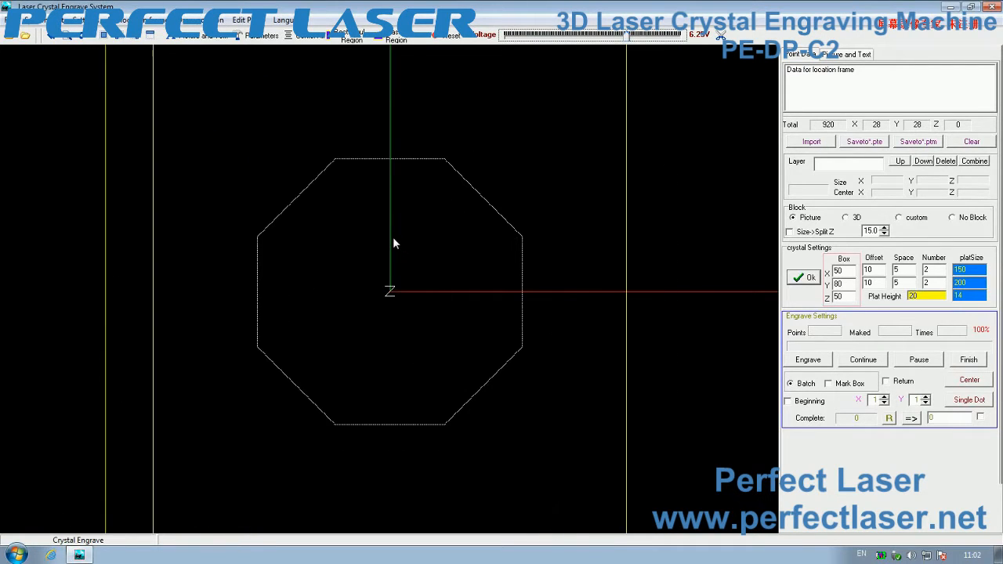
Step: Replace the location frame with a circle of radius 30 and minimum distance 0.1
left_click(190, 36)
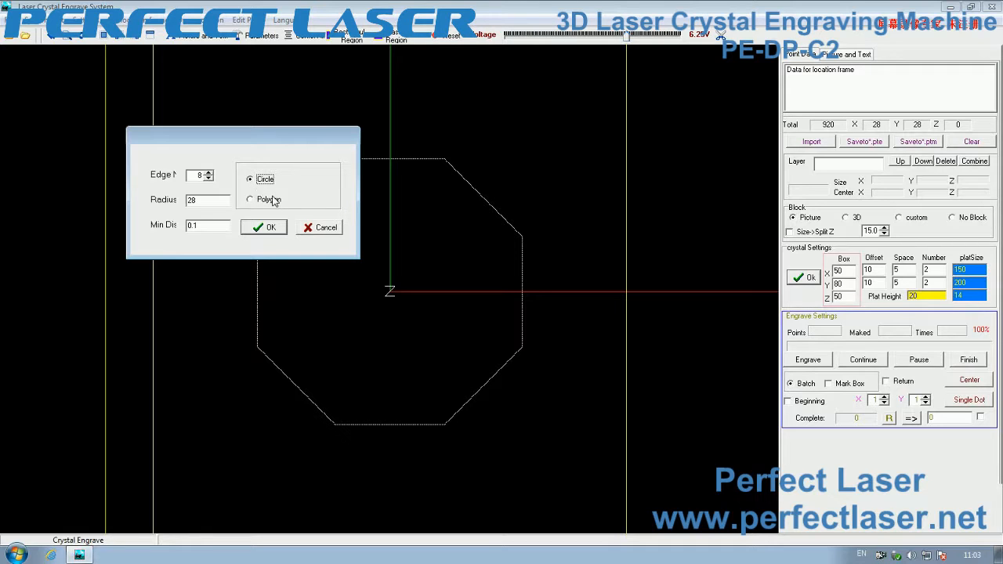
left_click_drag(202, 200, 177, 202)
type("30")
left_click(261, 228)
scroll(412, 168, "down", 3)
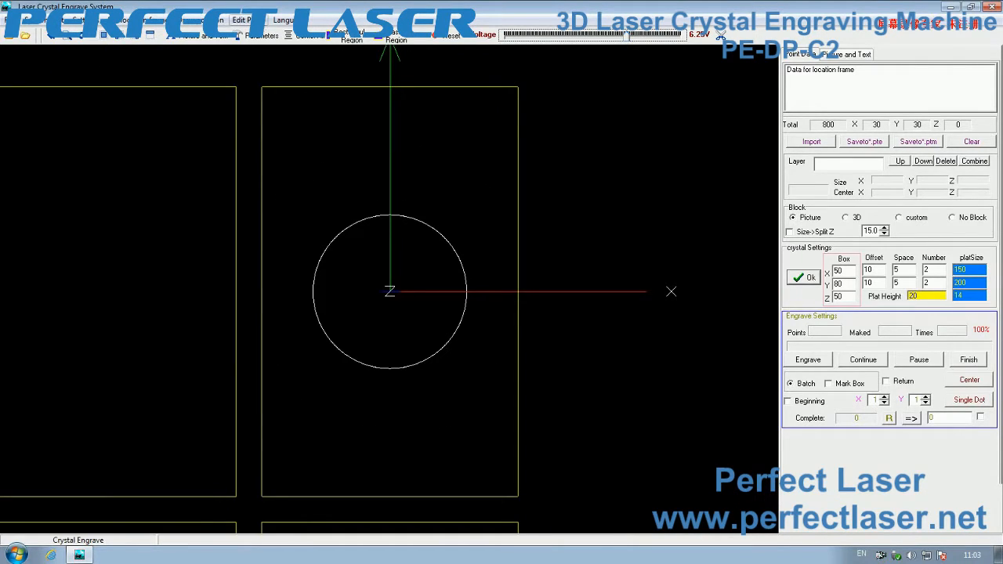
Step: Try the interface in Chinese and Spanish, and set the language back to English
left_click(243, 21)
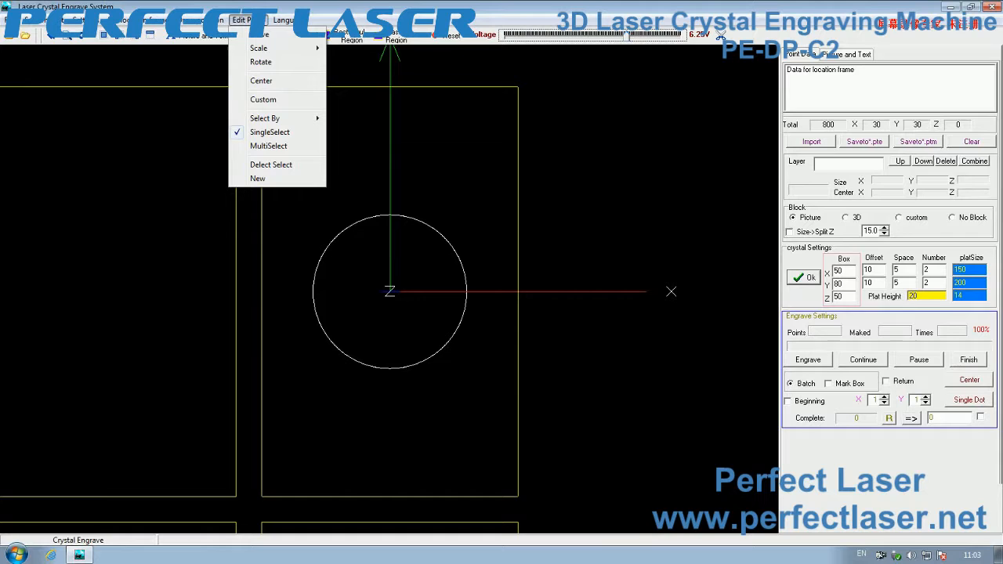
mouse_move(288, 24)
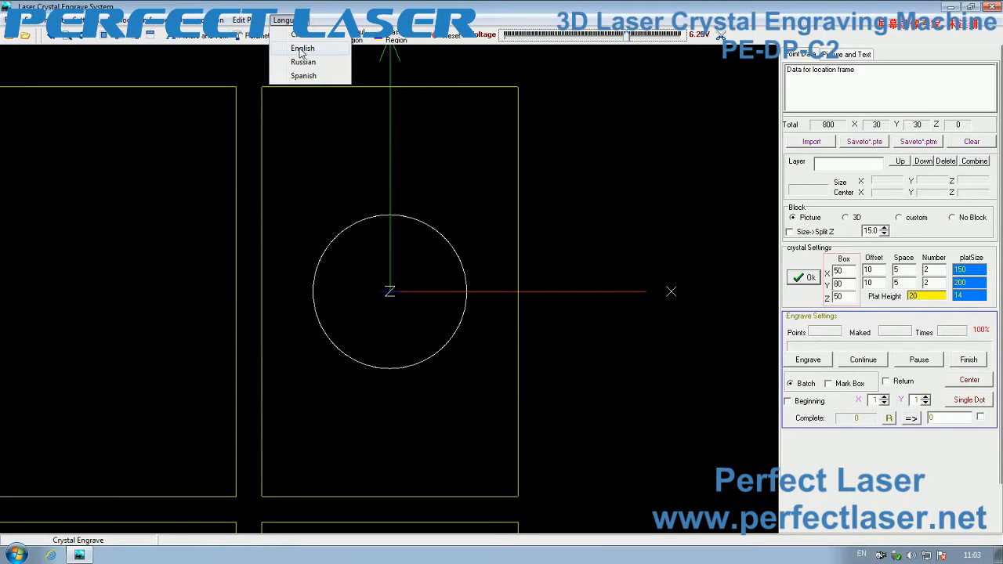
left_click(302, 35)
left_click(306, 22)
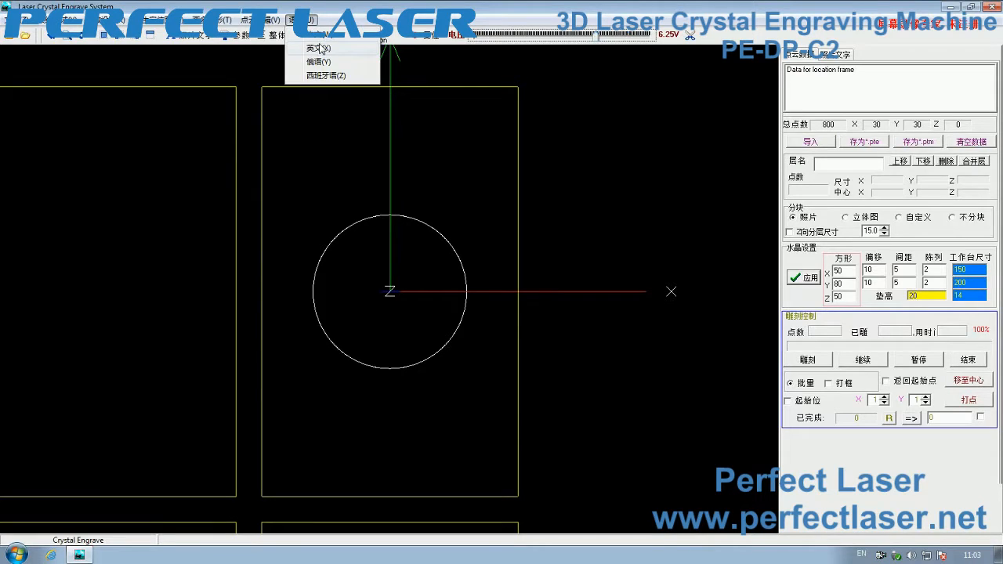
left_click(320, 49)
left_click(284, 20)
left_click(324, 73)
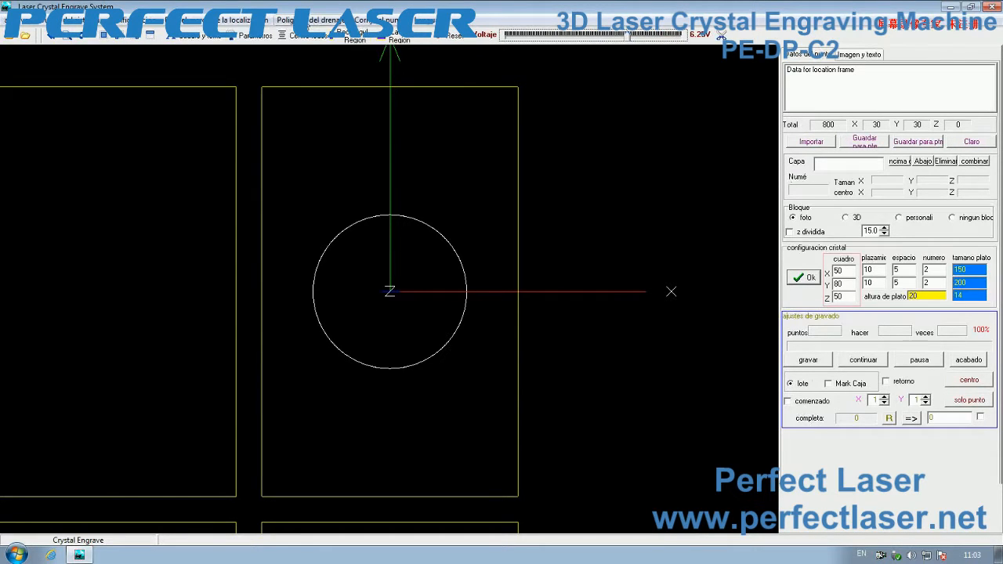
left_click(447, 22)
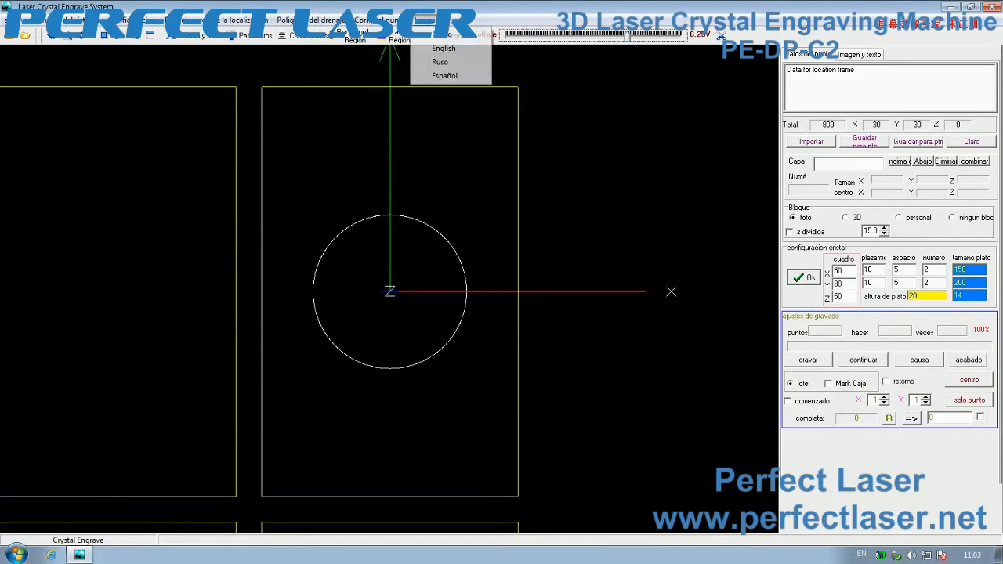
left_click(443, 48)
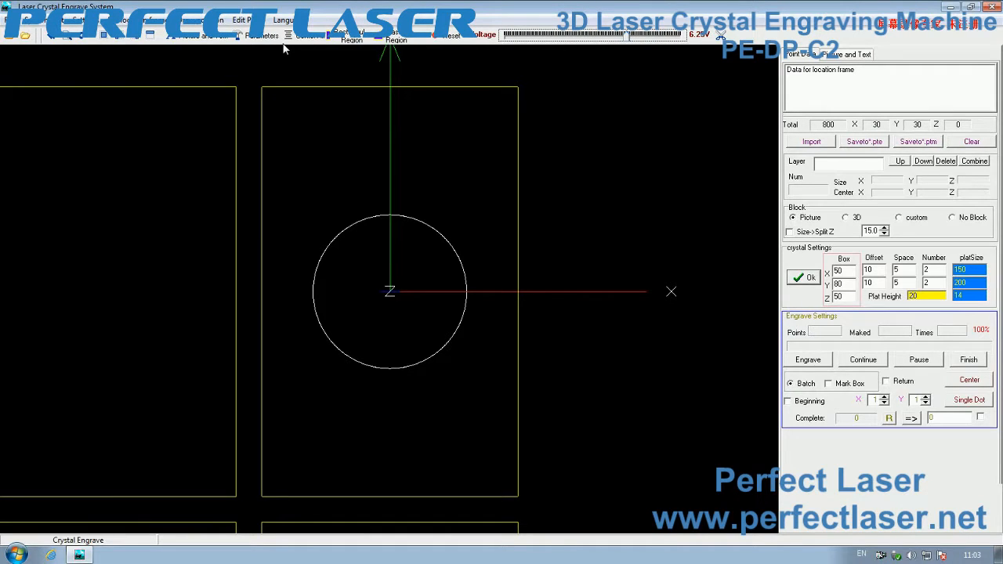
Step: Bring up the file selection dialogs for opening ptm and dxf/pte data, and close them without loading a file
left_click(7, 20)
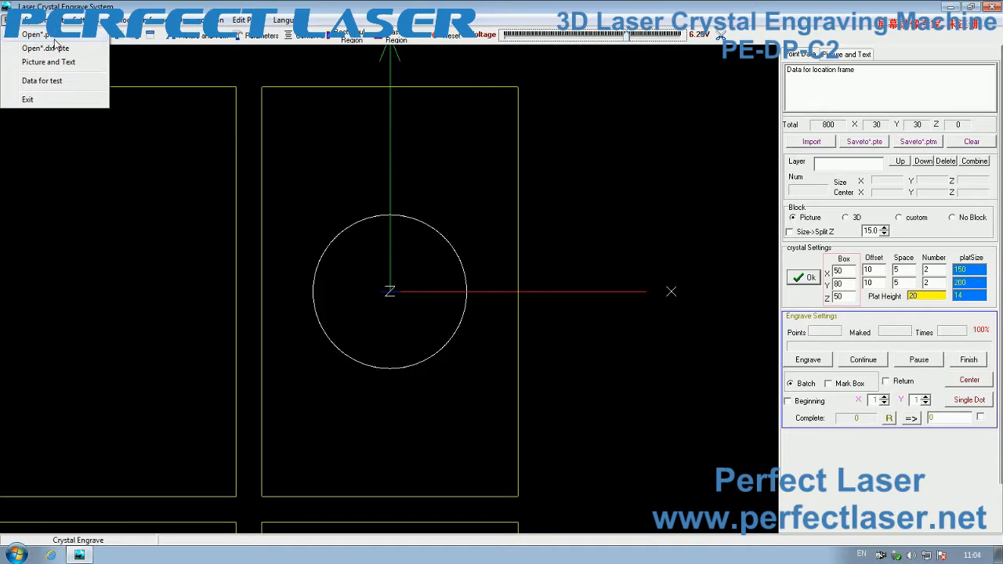
left_click(53, 36)
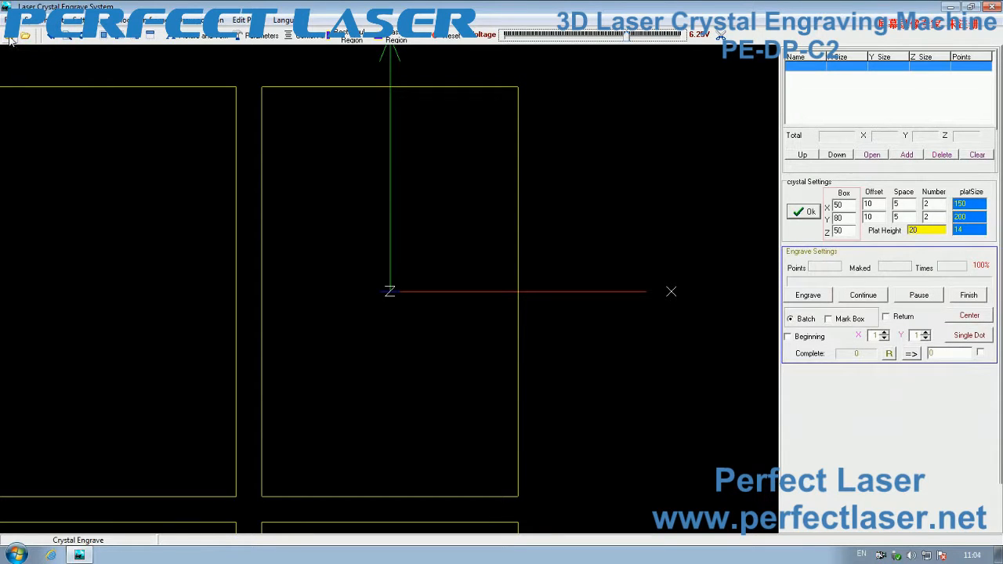
left_click(9, 38)
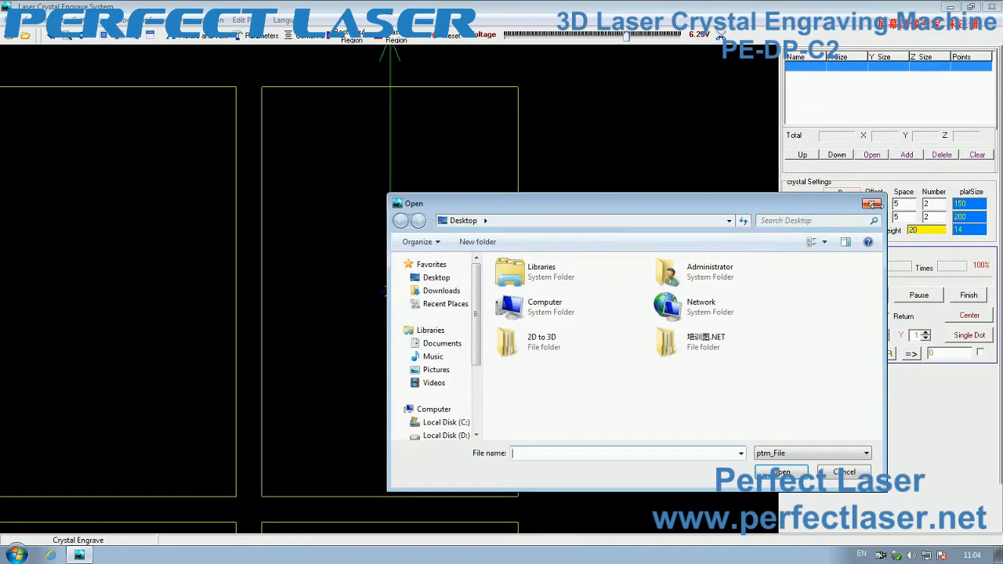
left_click(876, 203)
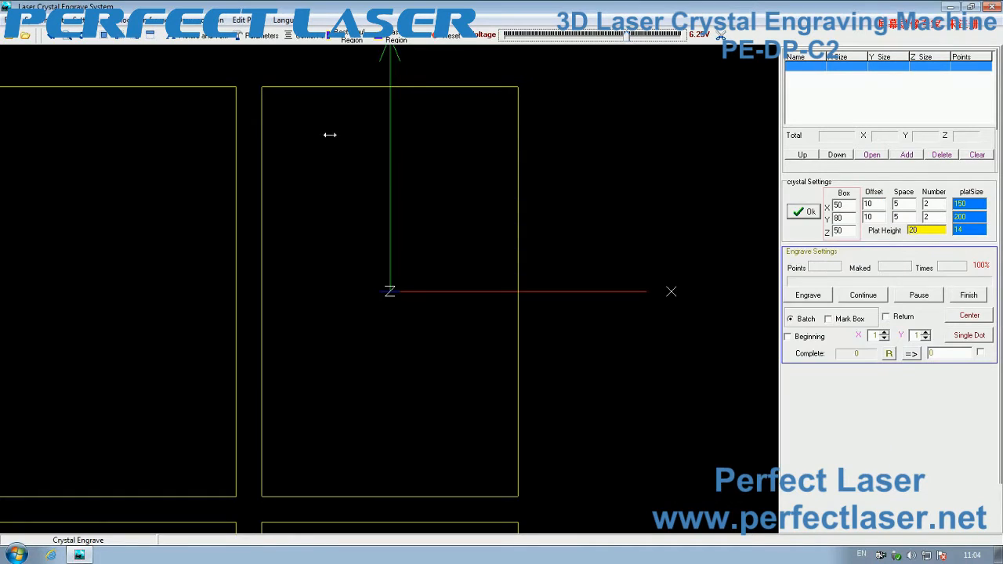
left_click(26, 38)
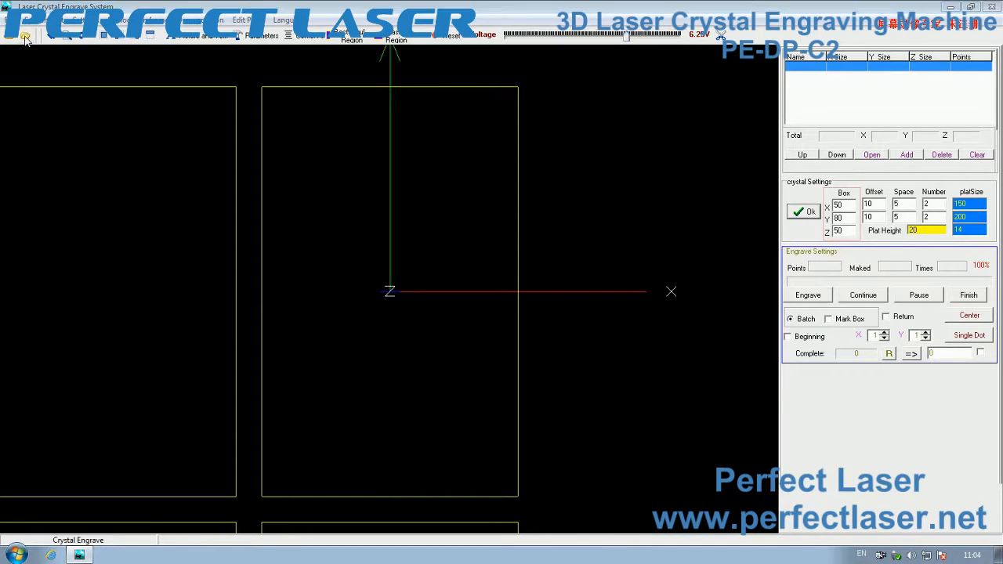
left_click(871, 205)
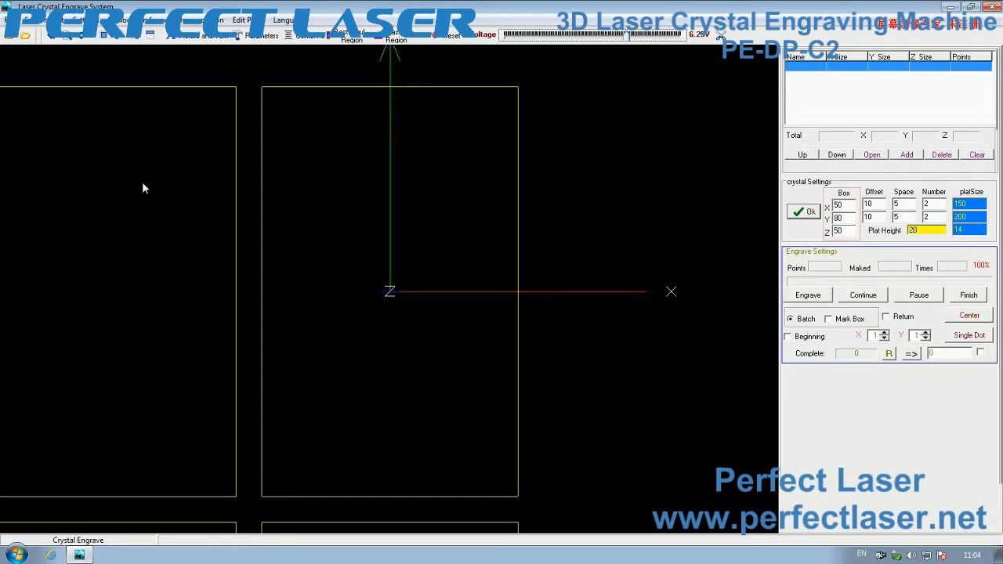
Step: Set the crystal layout to number 1 by 1, with offset, space and plat height all at 0
scroll(288, 197, "down", 1)
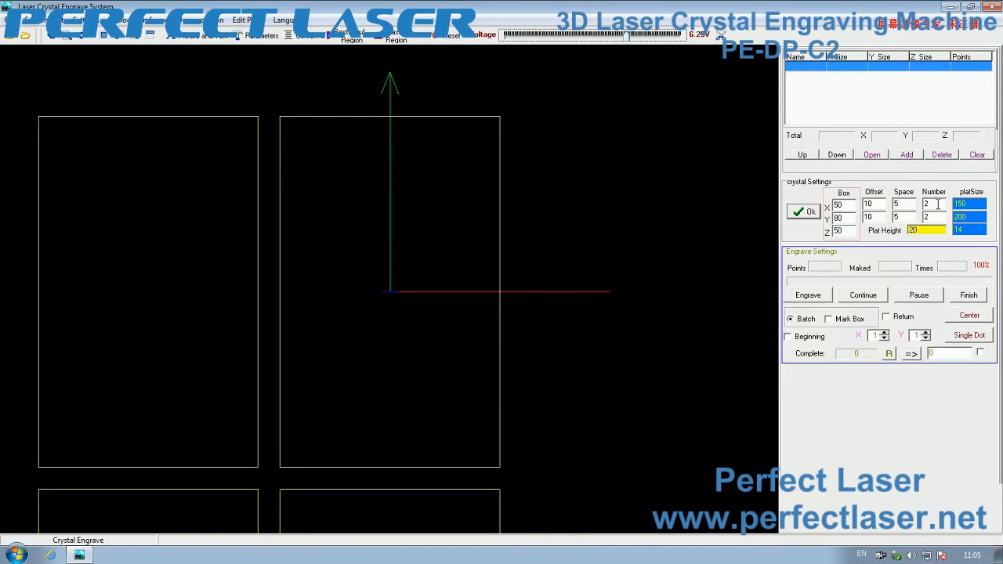
left_click(9, 35)
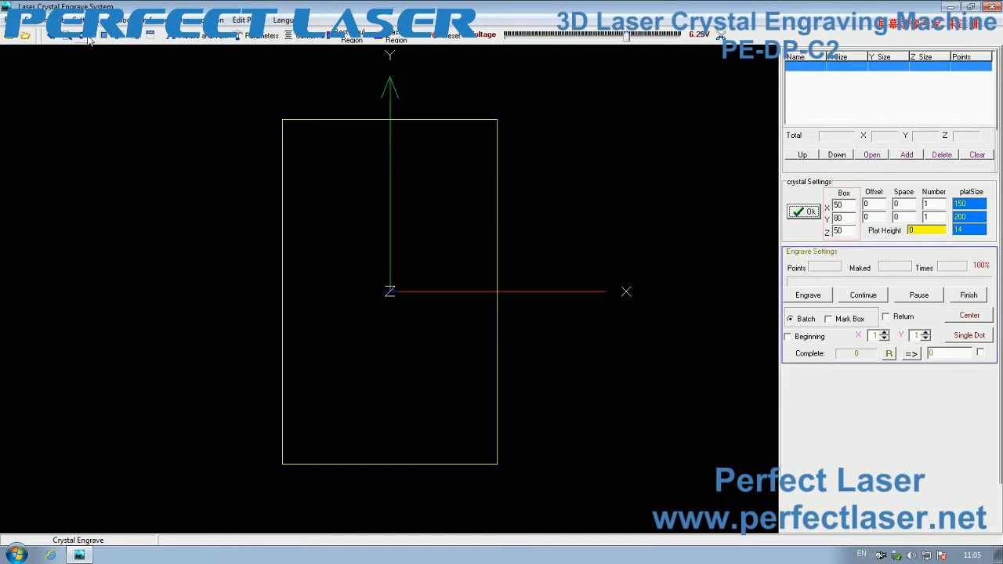
Step: Rotate the empty crystal box in 3D, and examine it from the front, left, right and top views
left_click_drag(242, 92, 310, 77)
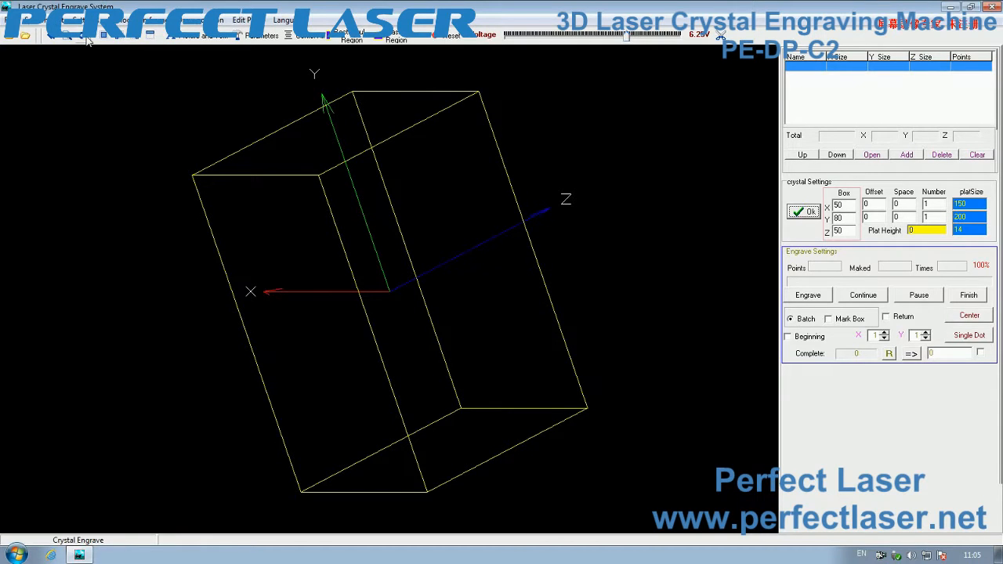
left_click_drag(196, 86, 313, 137)
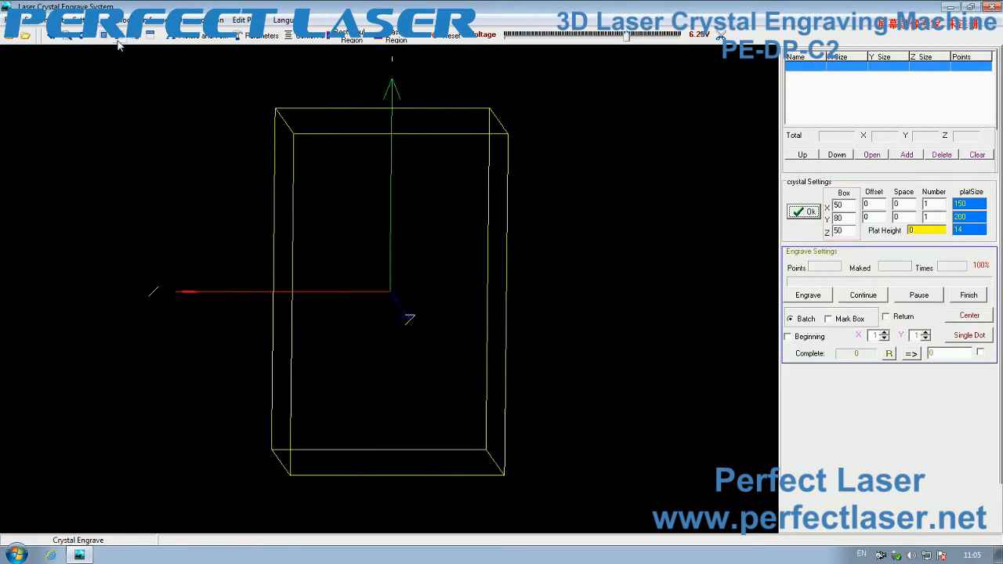
left_click(102, 40)
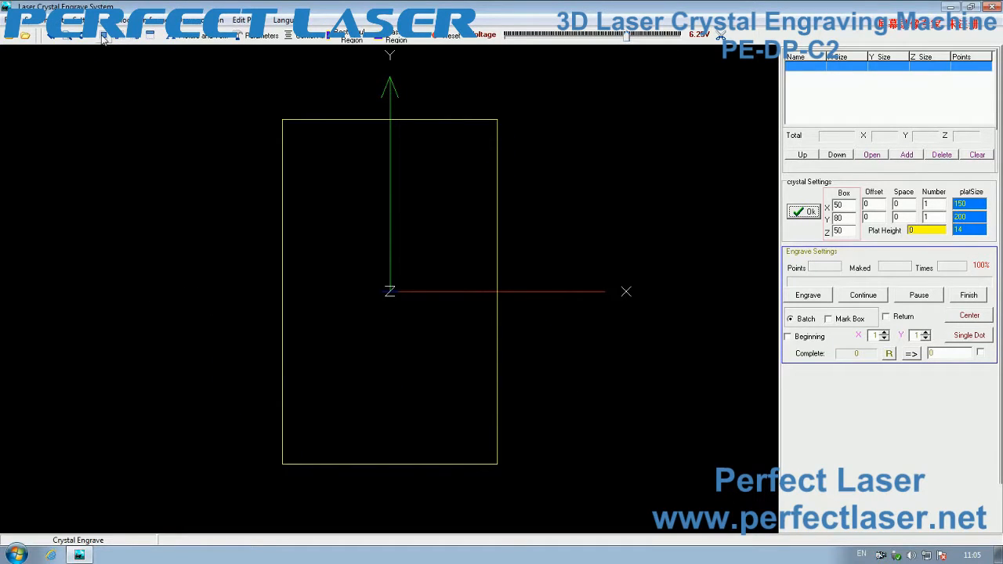
left_click(118, 39)
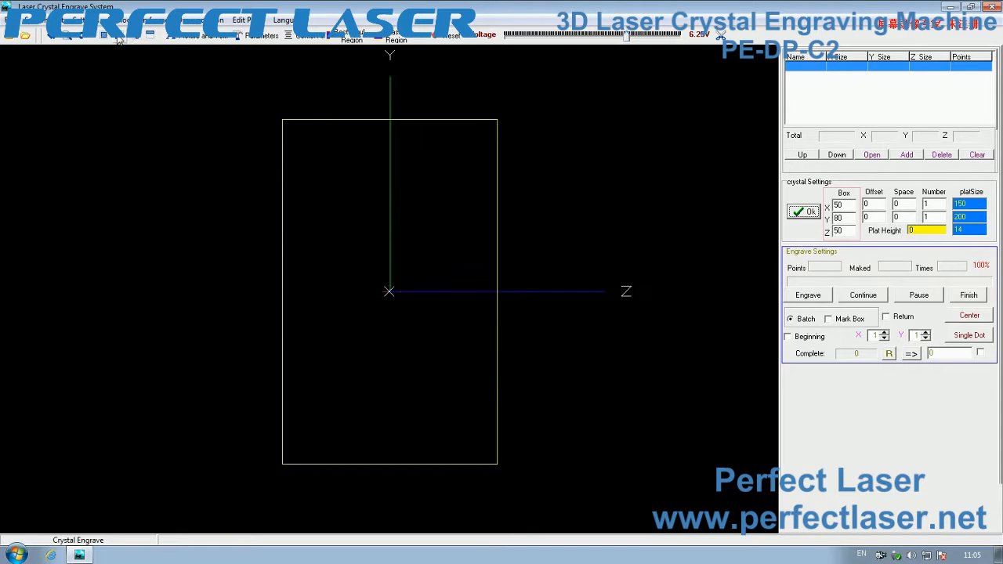
left_click(138, 39)
left_click(150, 37)
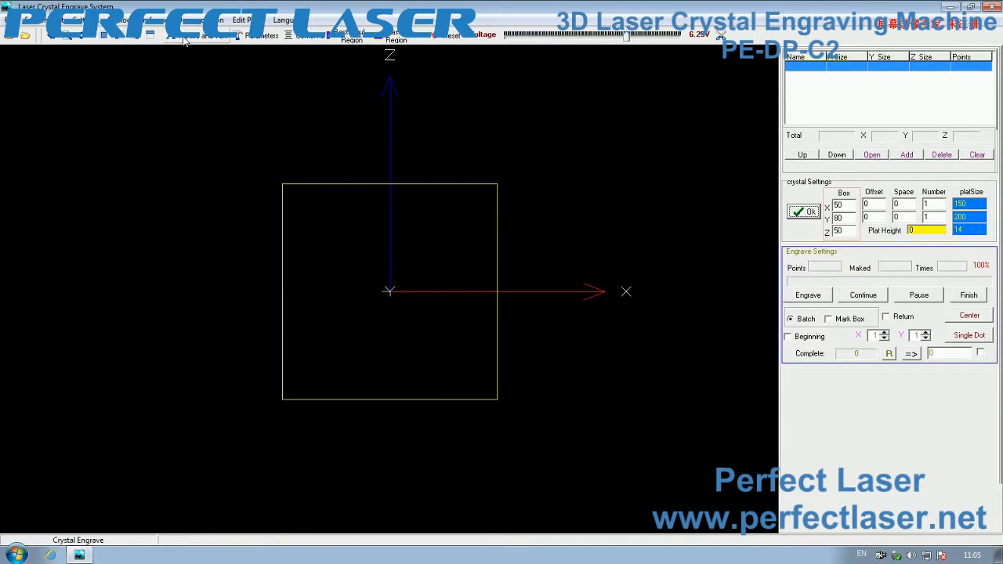
Step: Open the point data file 迪拜帆船酒店.dxf from the Desktop
left_click(17, 22)
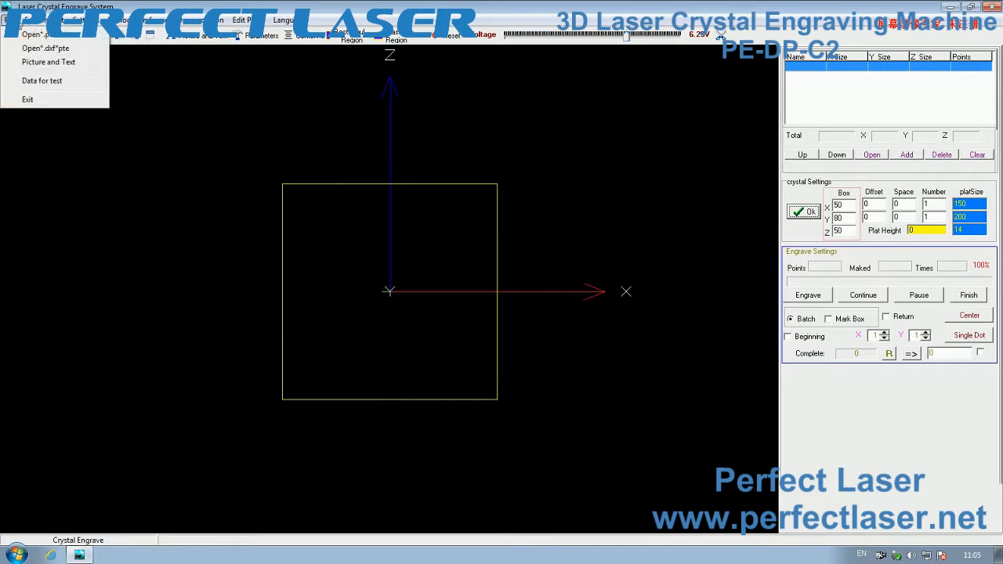
left_click(36, 48)
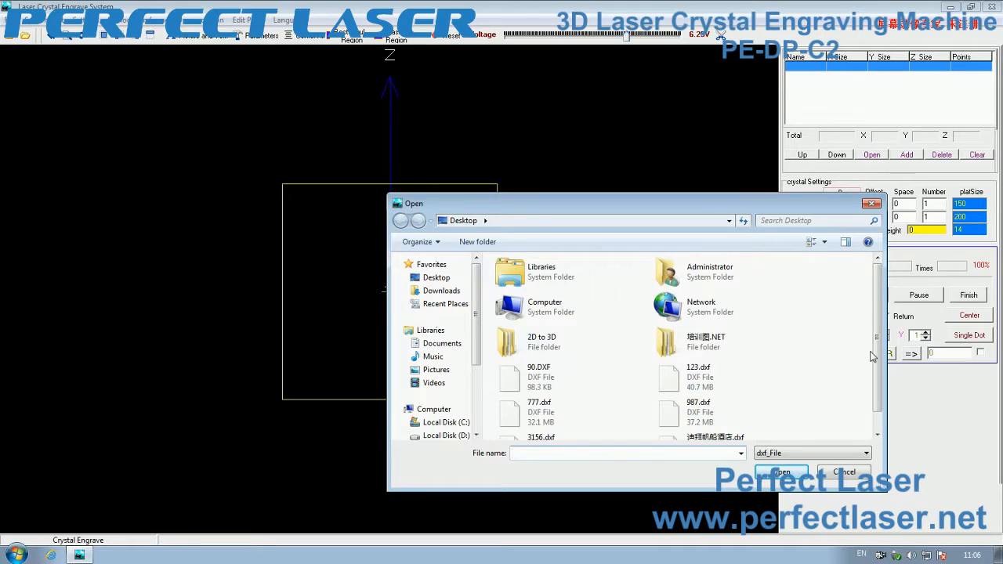
scroll(872, 357, "down", 1)
left_click(709, 421)
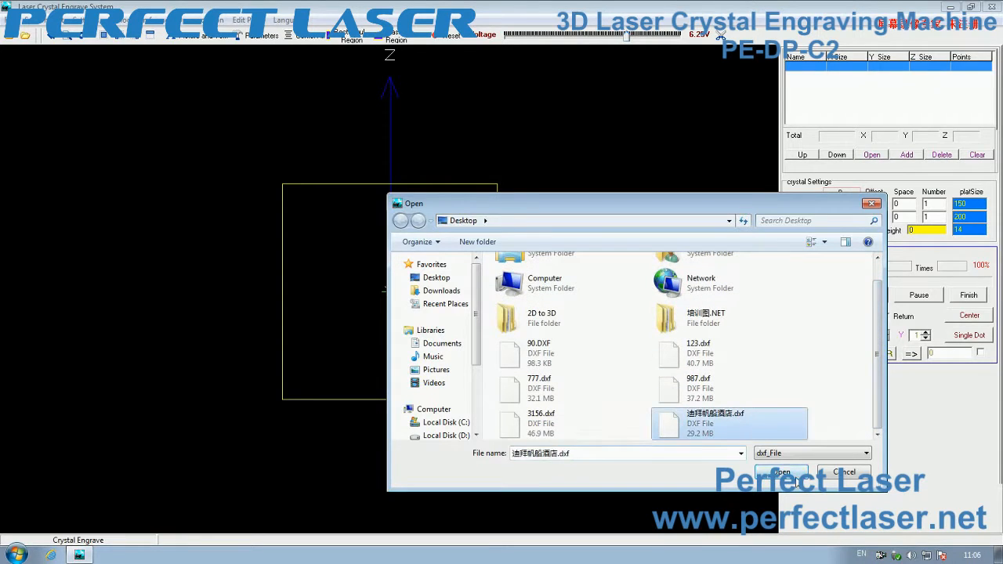
left_click(795, 476)
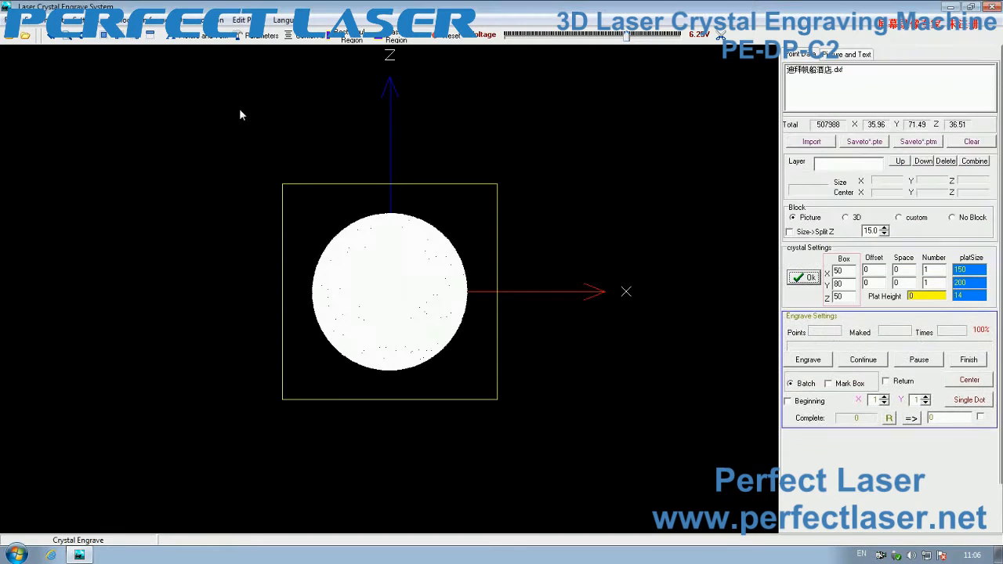
Step: Examine the loaded hotel model from the front, in a rotated 3D view, and from the left, right and top
left_click(104, 37)
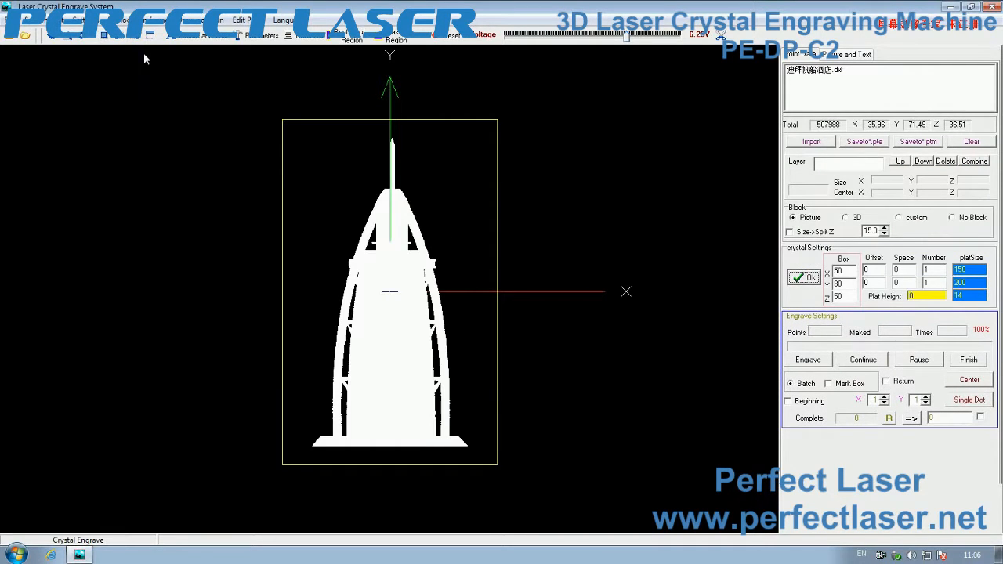
left_click_drag(192, 112, 235, 110)
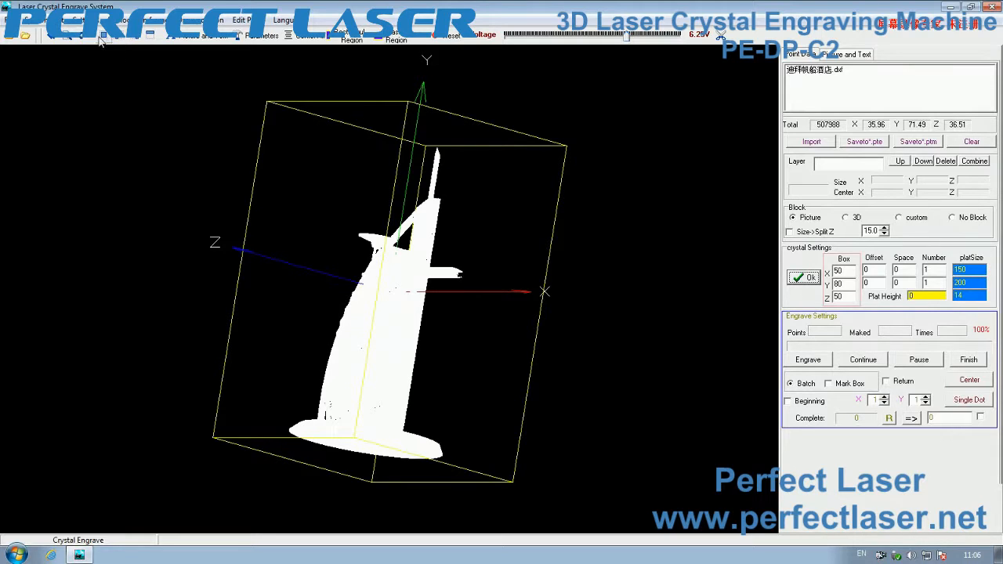
left_click(103, 36)
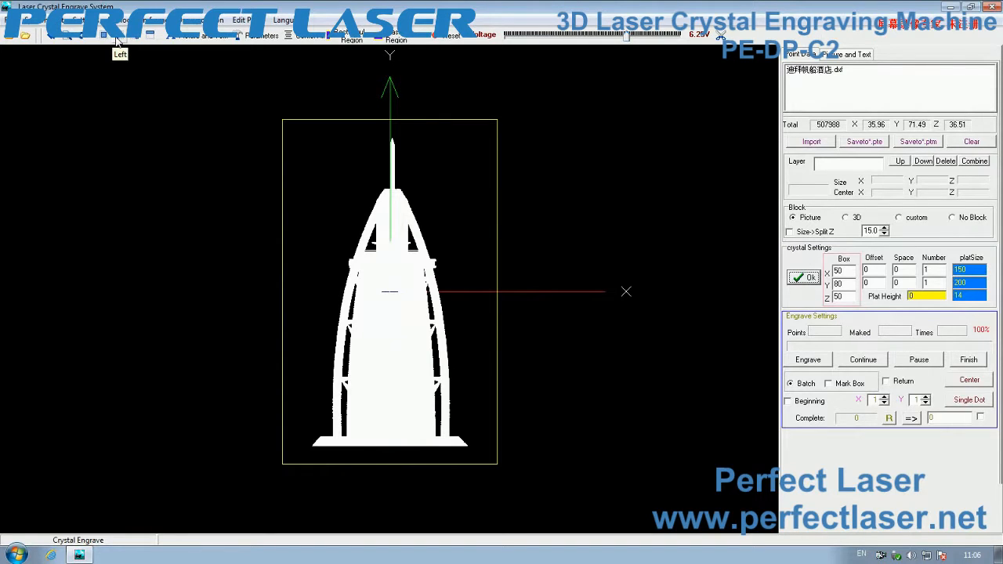
left_click(116, 38)
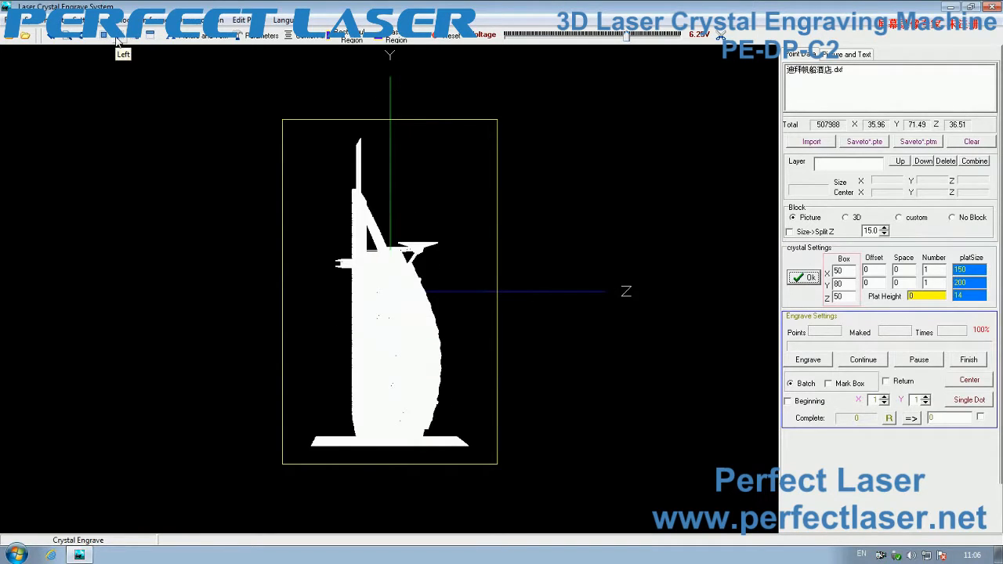
left_click(132, 37)
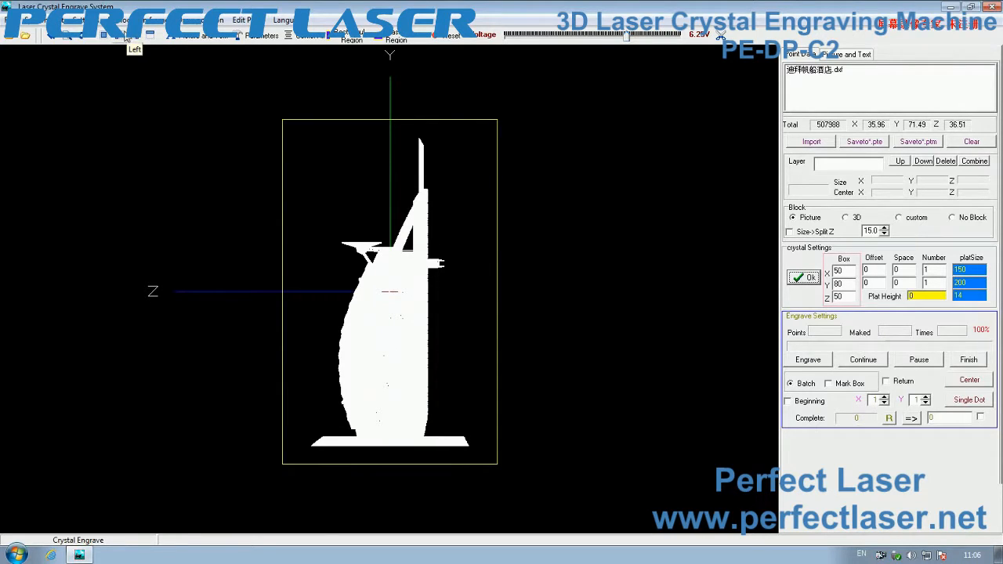
left_click(148, 37)
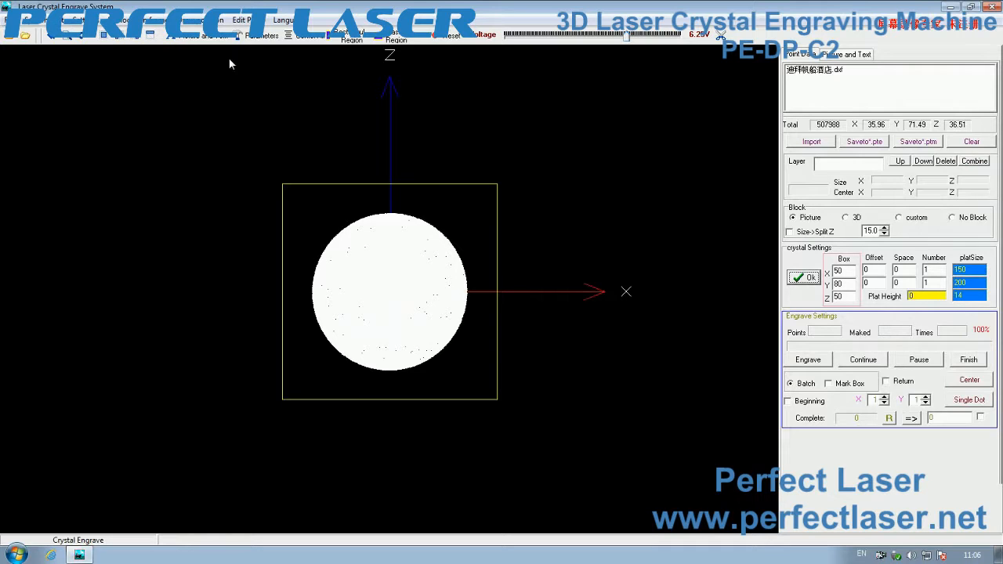
Step: Look at the picture and text settings, and clear the hotel model's point data
left_click(208, 37)
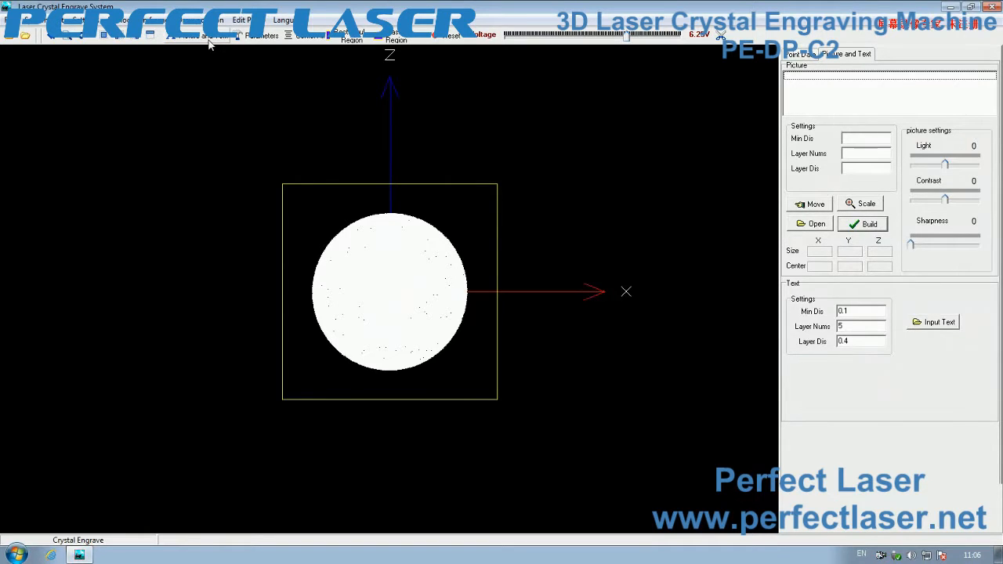
key("Tab")
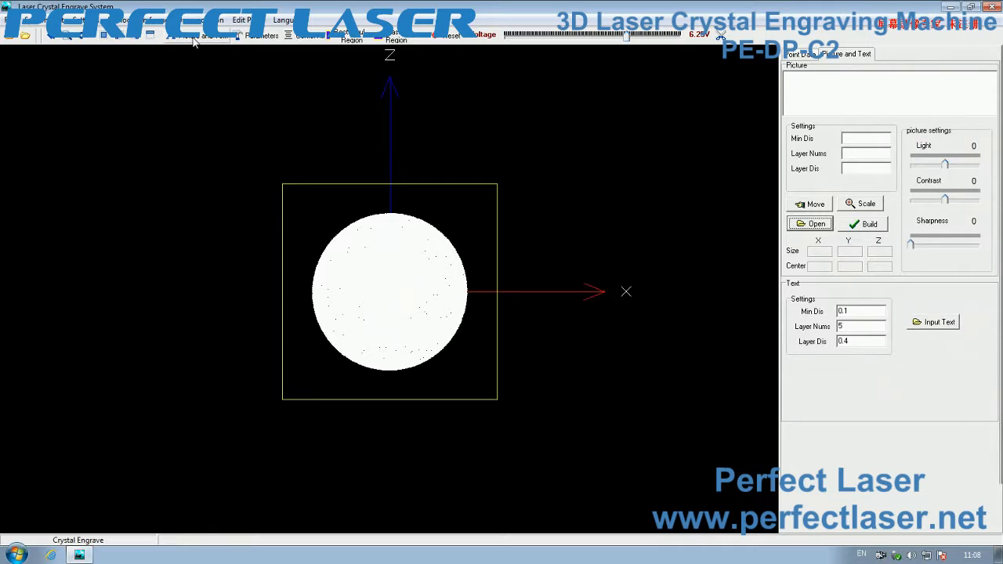
left_click(799, 54)
left_click(971, 141)
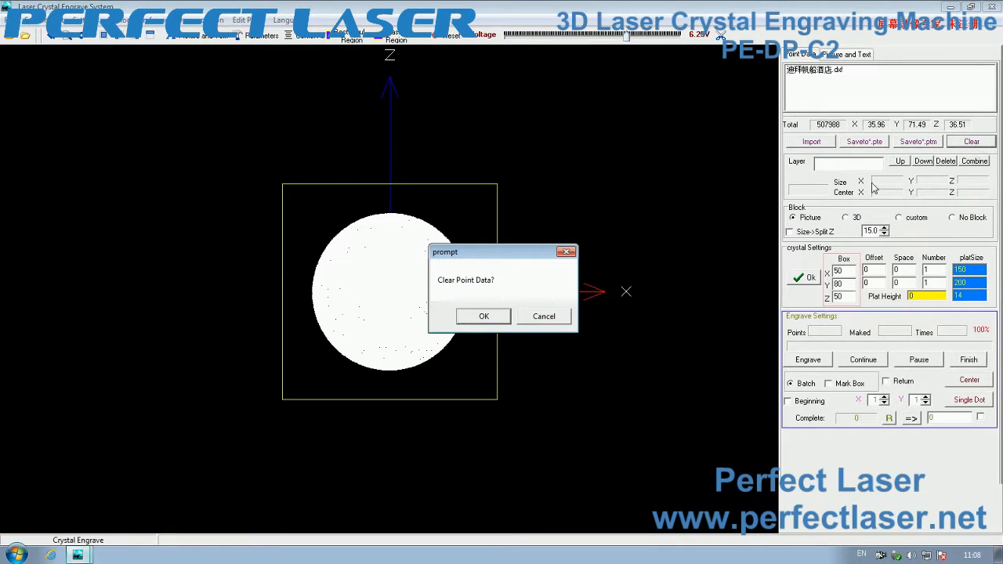
left_click(479, 316)
left_click(848, 54)
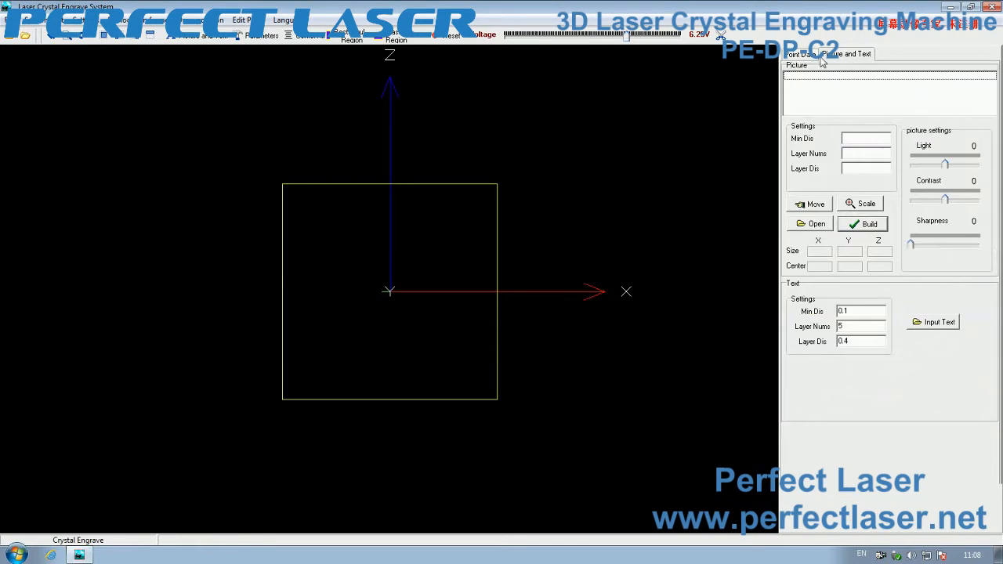
left_click(816, 224)
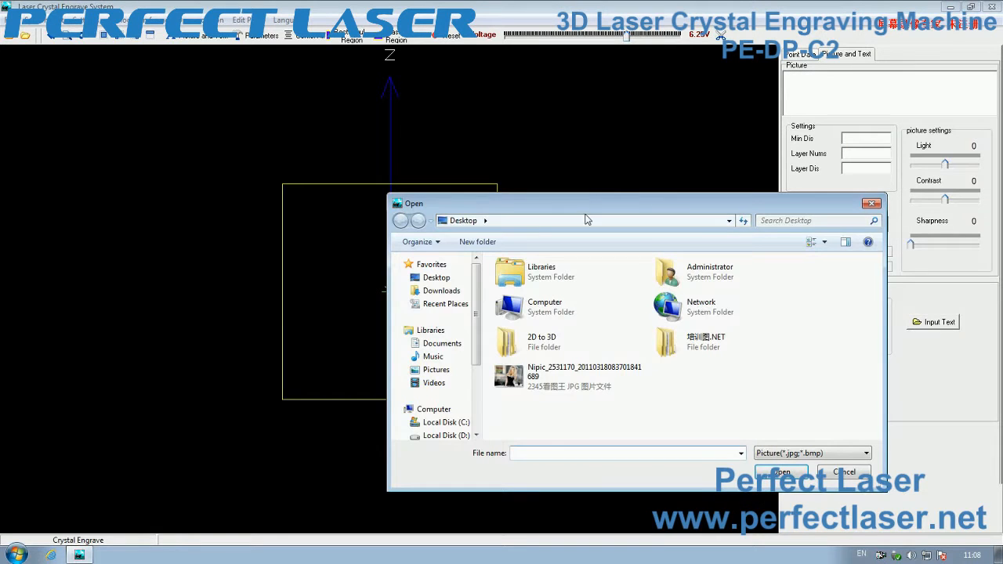
left_click(589, 384)
left_click(793, 472)
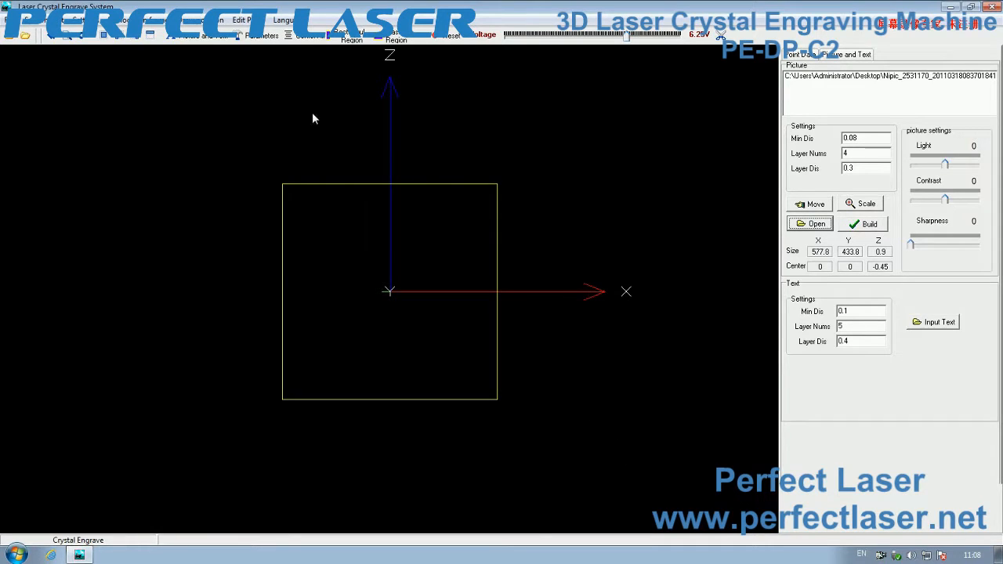
left_click(106, 36)
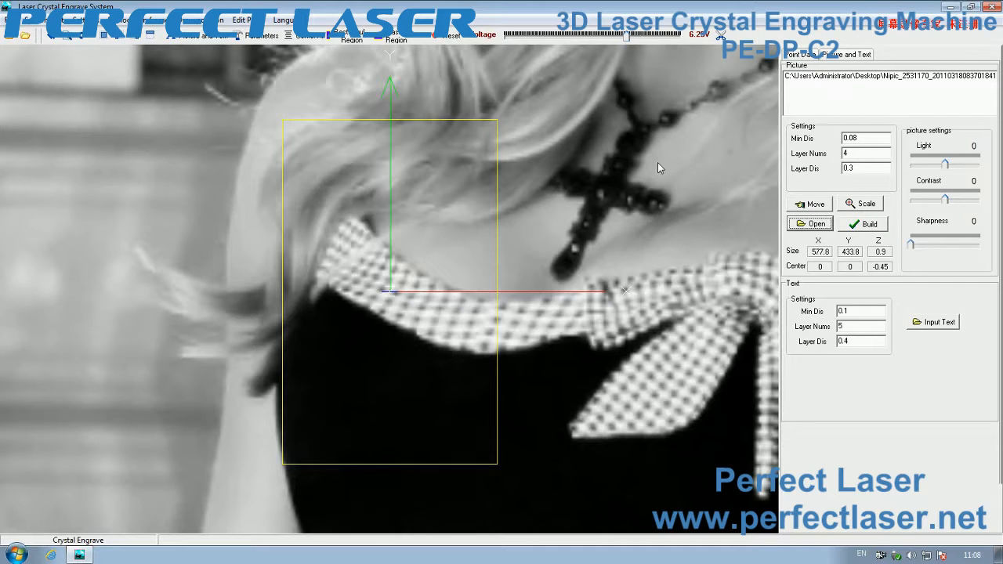
scroll(638, 167, "down", 5)
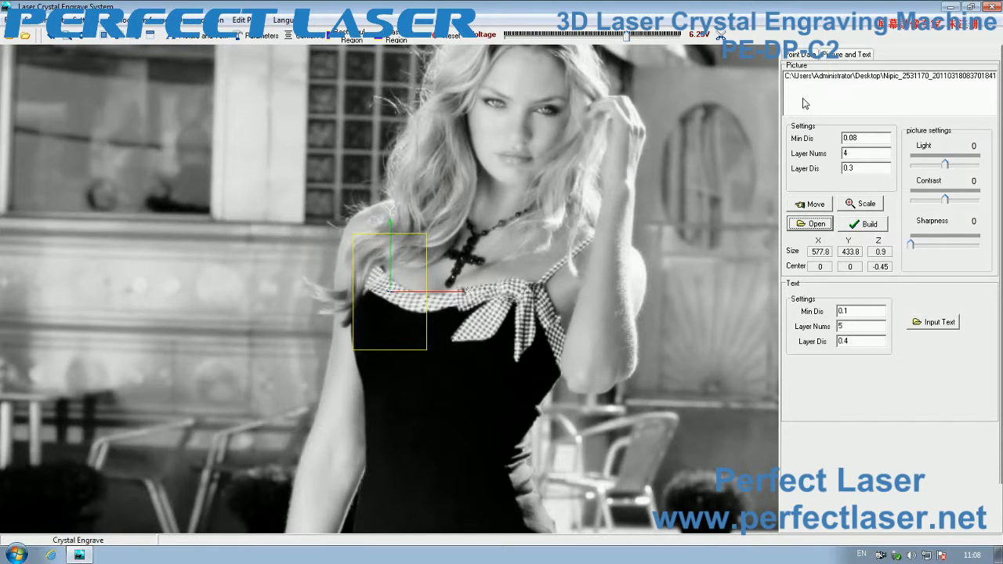
Step: Select the loaded picture and scale it down proportionally on all axes to about 136.36 by 102.38
left_click(812, 76)
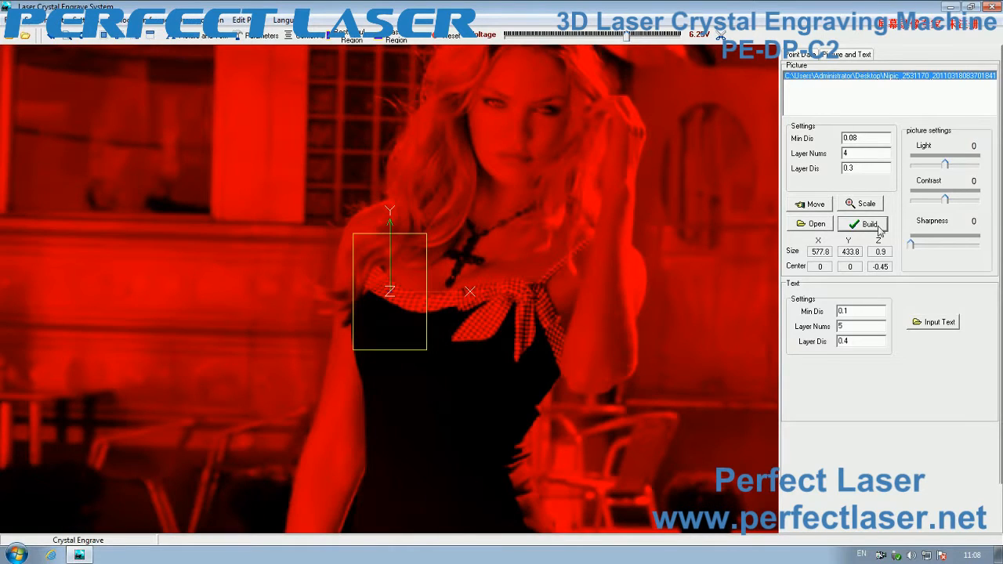
left_click(861, 205)
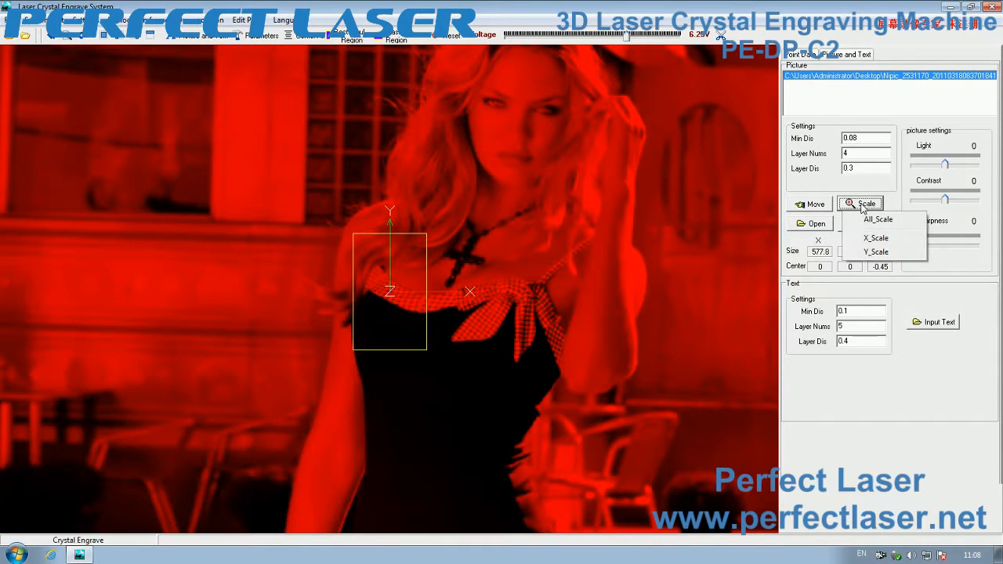
left_click(909, 225)
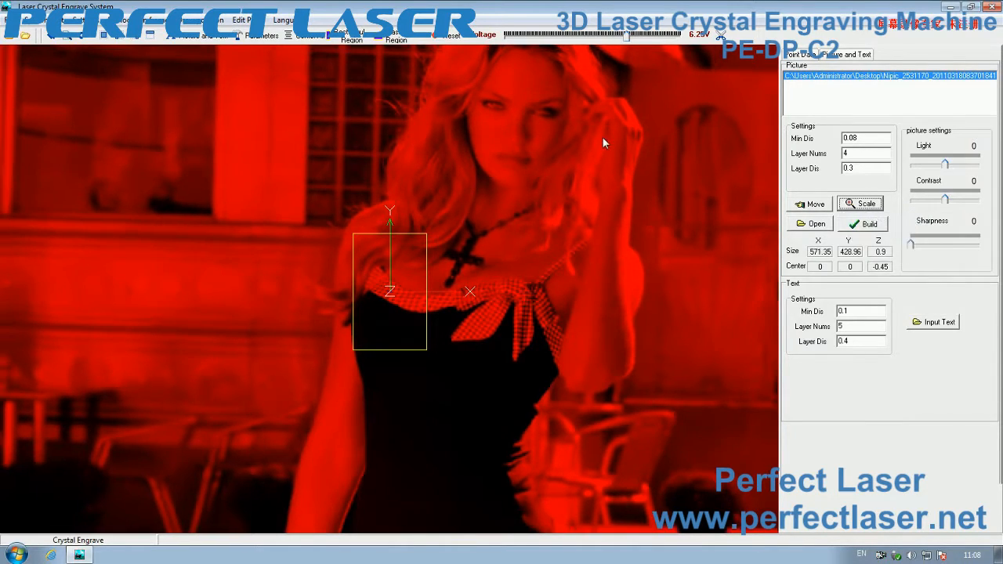
left_click_drag(602, 137, 507, 409)
left_click_drag(579, 311, 600, 199)
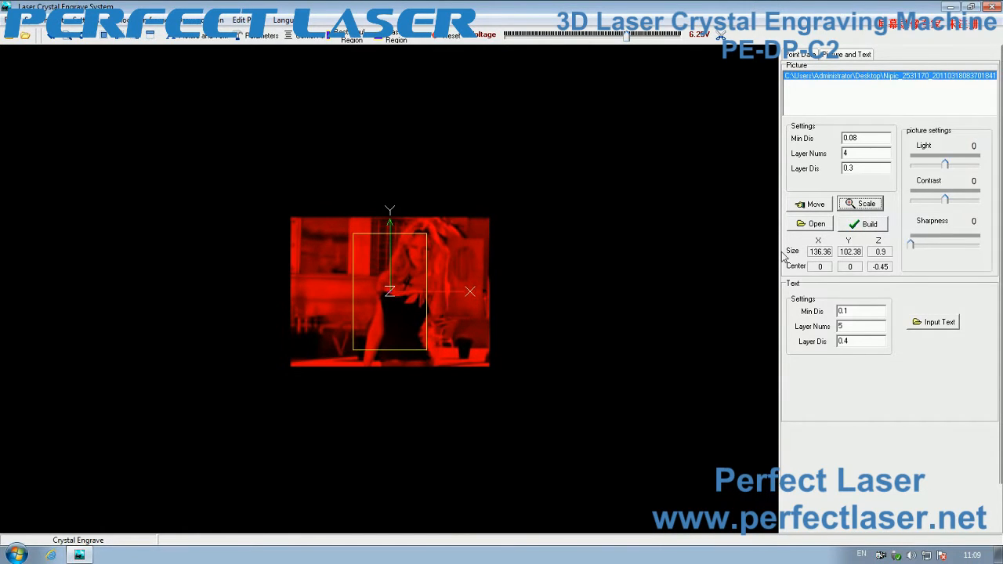
Step: Scale the picture along the X axis only, to a width of about 107.36
left_click(863, 204)
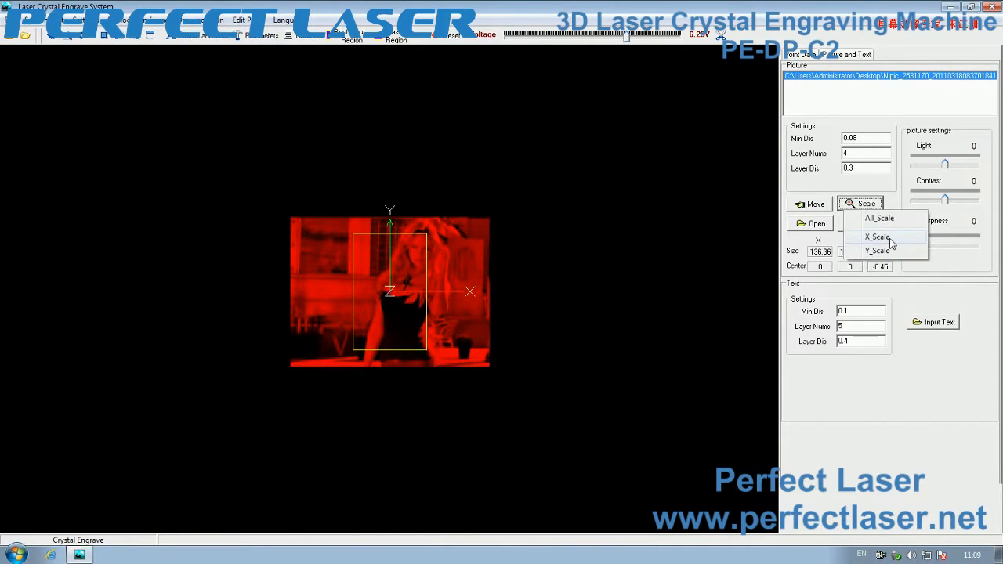
left_click(876, 237)
left_click_drag(564, 233, 597, 203)
left_click_drag(592, 248, 583, 517)
Step: Scale the picture along the Y axis only, to a height of about 109.12
left_click(862, 204)
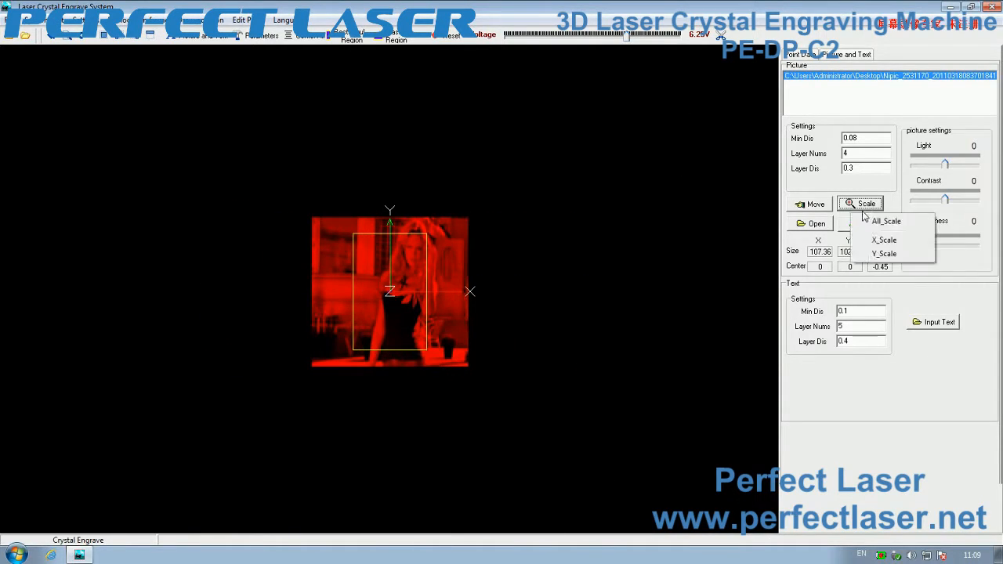
left_click(882, 258)
left_click_drag(532, 236, 617, 232)
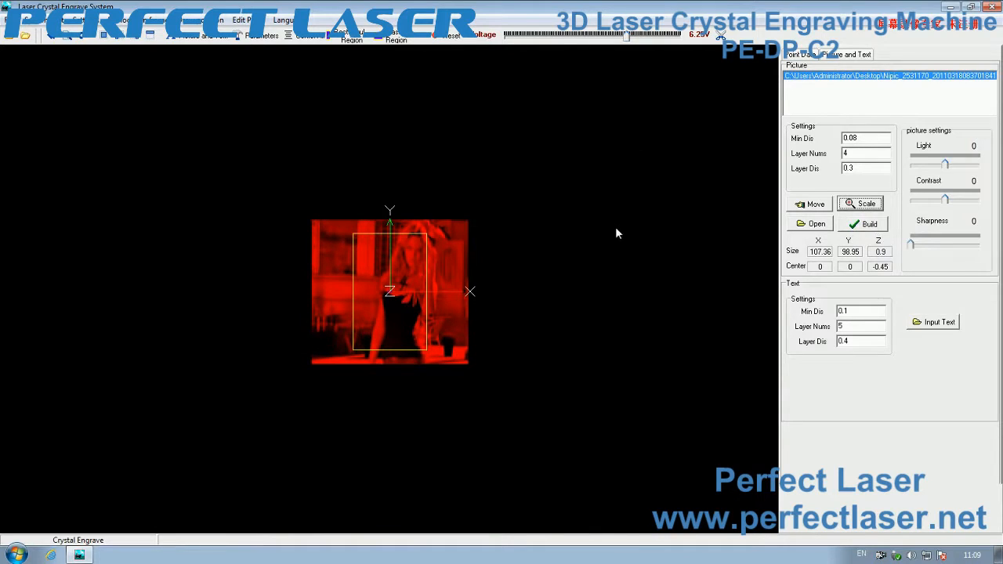
left_click_drag(610, 270, 618, 220)
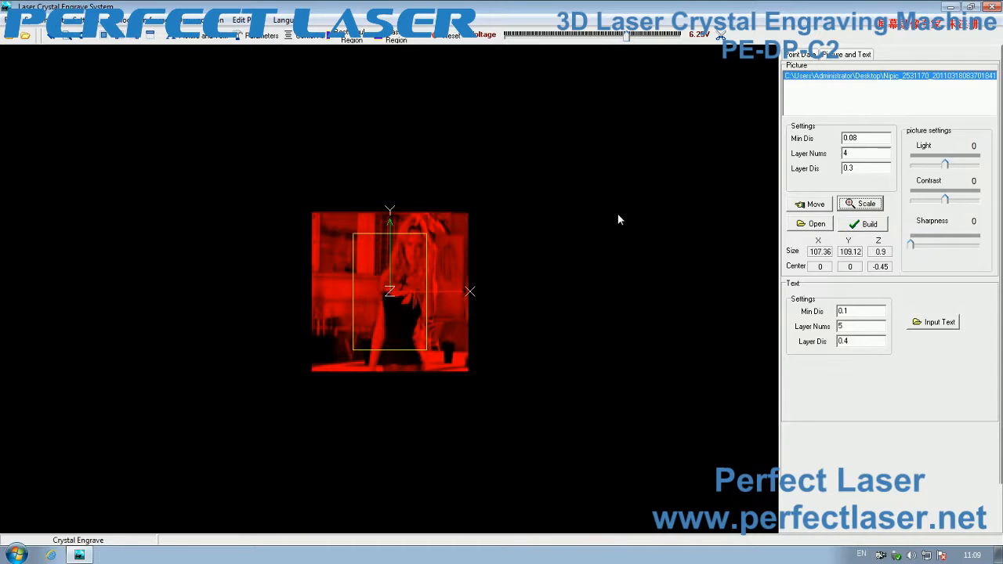
Step: Enlarge the picture proportionally on all axes to about 118.26 by 120.2
left_click(879, 205)
left_click(897, 219)
left_click_drag(573, 237, 598, 185)
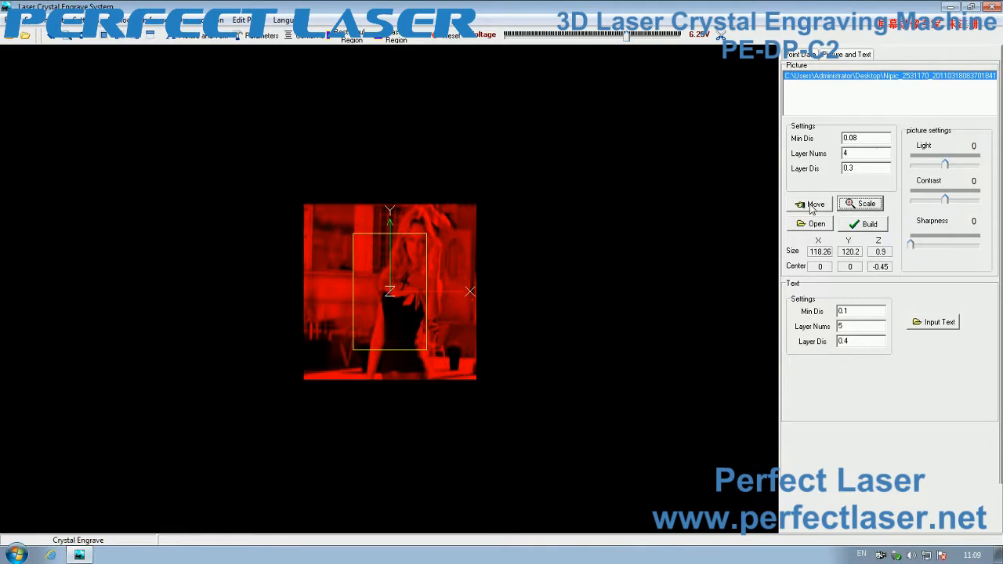
Step: Move the picture freely in X and Y to a centre of about -15.4, -14.12
left_click(860, 205)
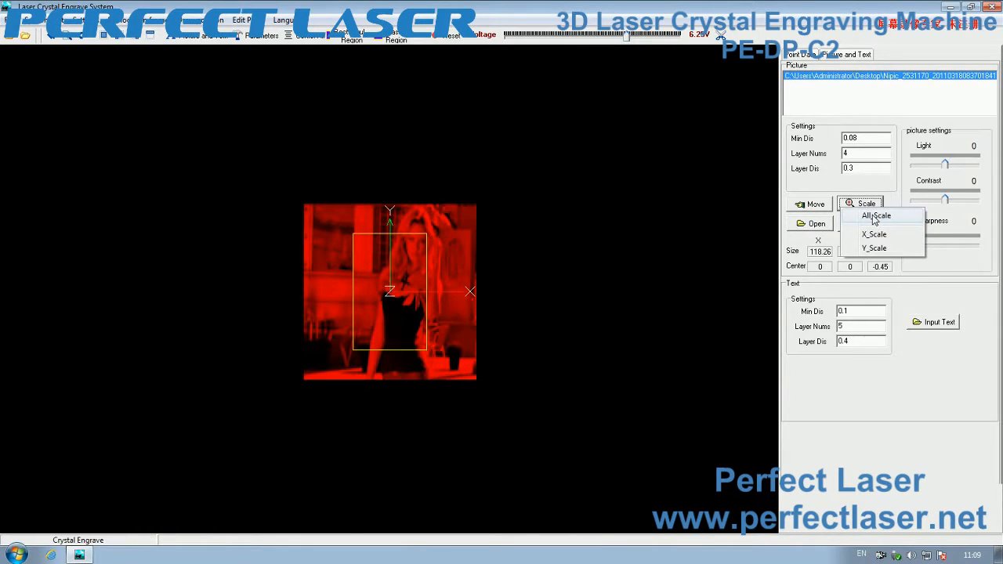
left_click(815, 205)
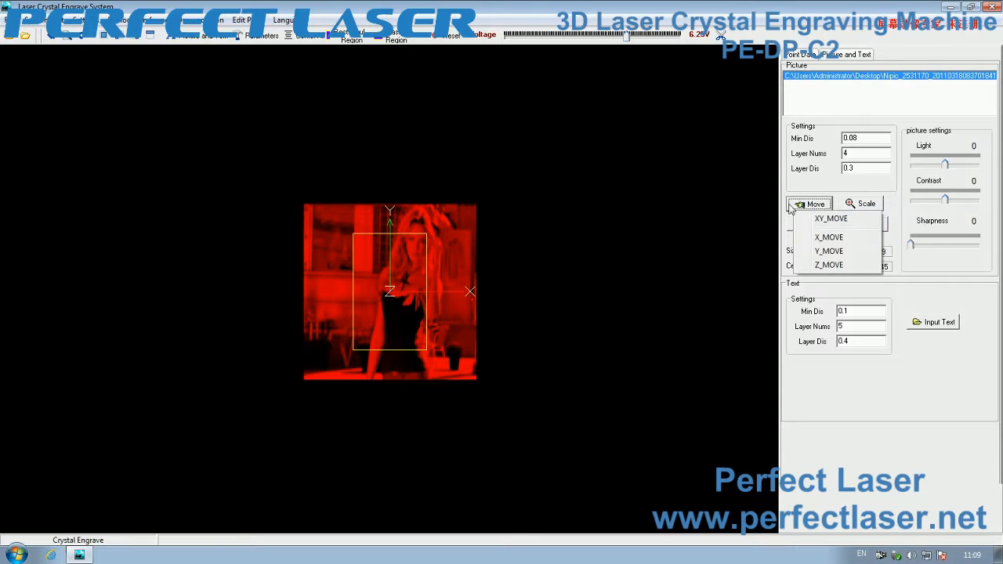
left_click(837, 221)
left_click_drag(570, 224, 546, 245)
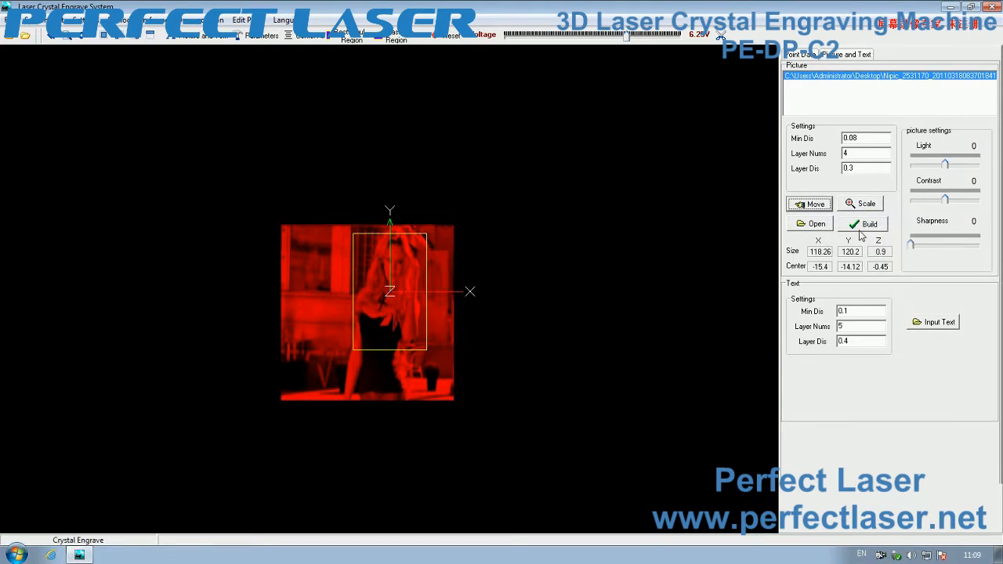
Step: Move the picture along X only to a centre of about 32.94, and shift it upward along Y only
left_click(819, 206)
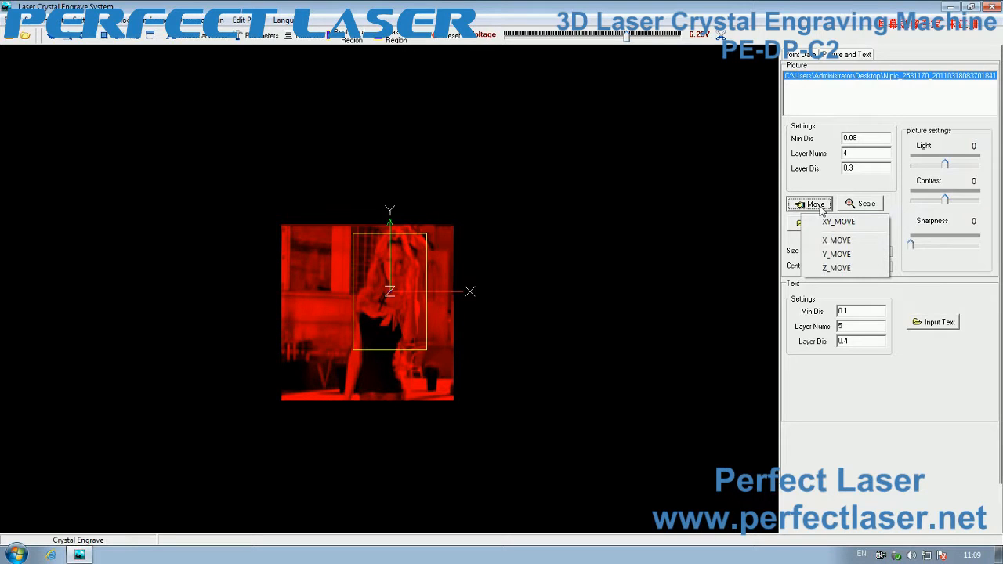
left_click(834, 241)
left_click_drag(635, 96, 593, 180)
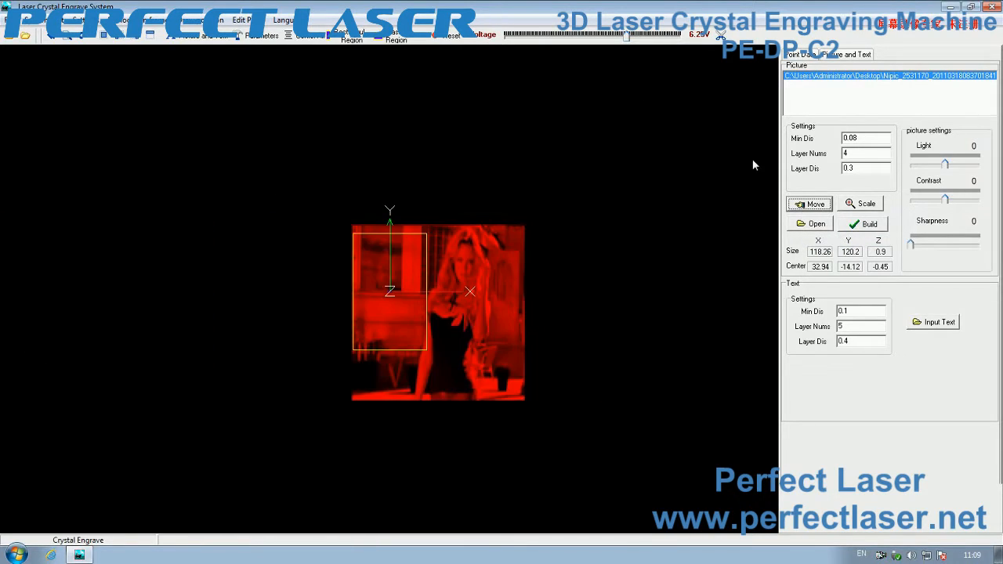
left_click(827, 204)
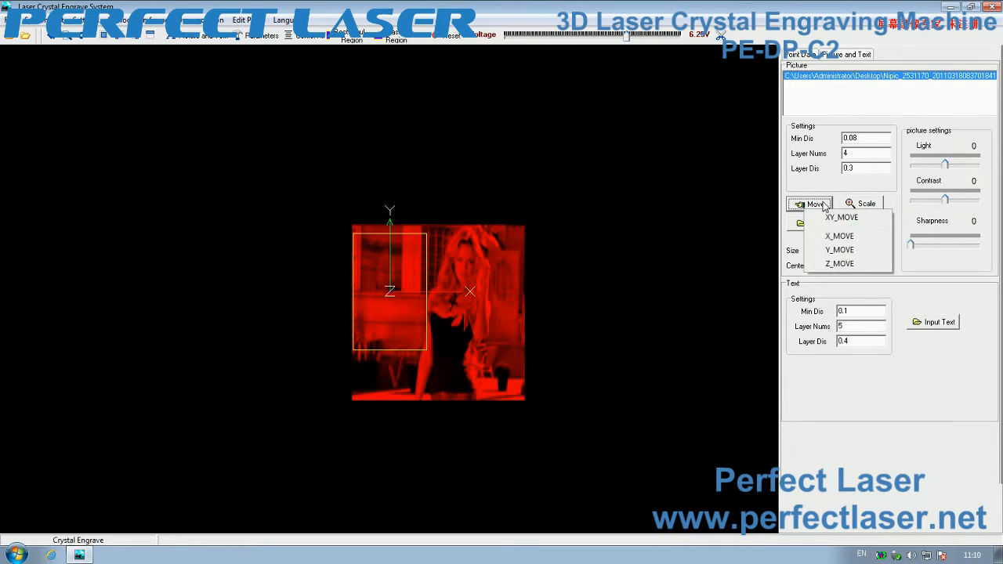
left_click(839, 250)
left_click_drag(584, 270, 611, 239)
Step: Scale the picture down proportionally on all axes to about 46.64 by 47.41
left_click(866, 205)
left_click(873, 227)
left_click_drag(603, 188, 547, 287)
left_click_drag(597, 193, 530, 213)
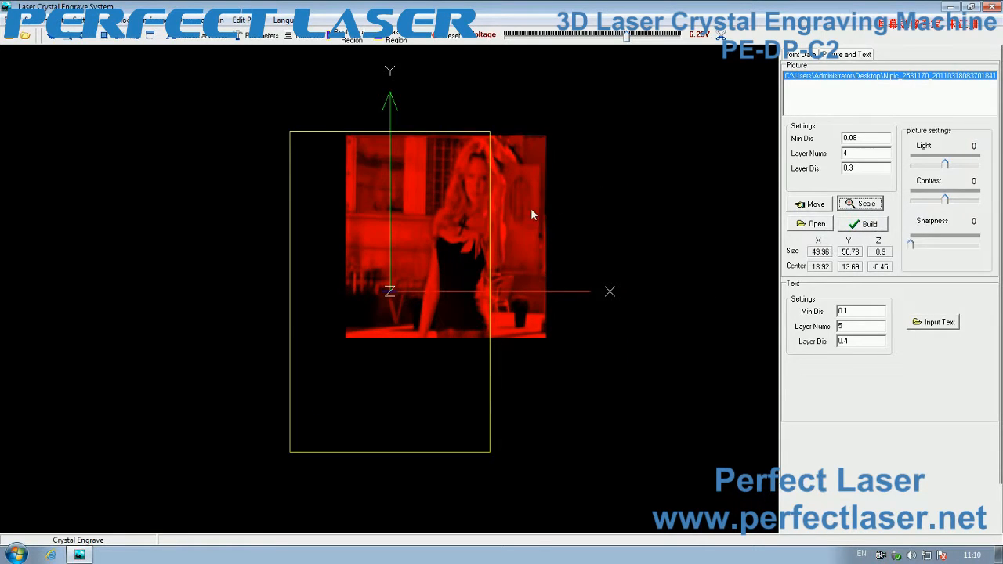
Step: Move the picture in X and Y into the location frame, with its centre at about -0.13, 1.66
left_click(812, 205)
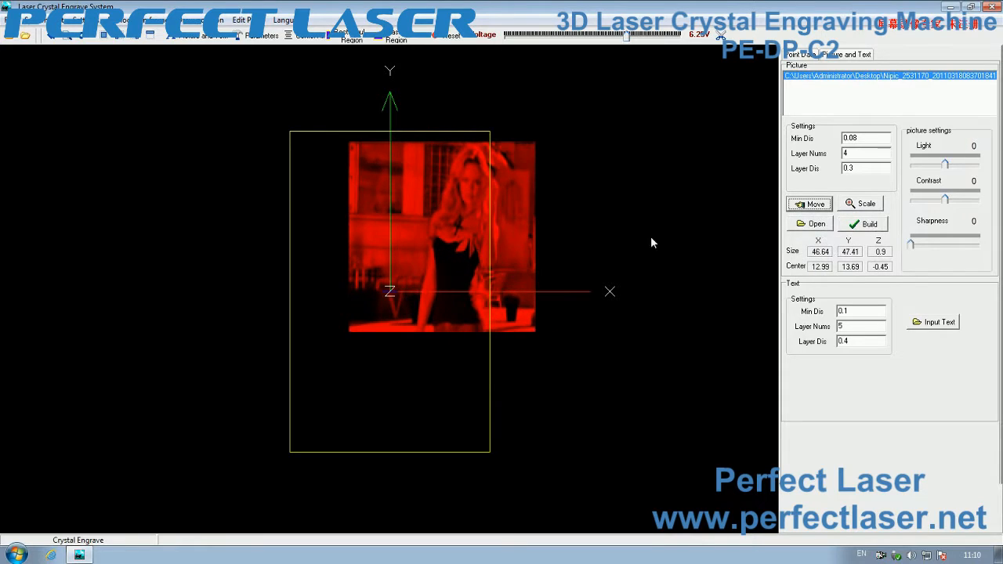
left_click(811, 205)
left_click(815, 215)
left_click_drag(587, 221, 532, 264)
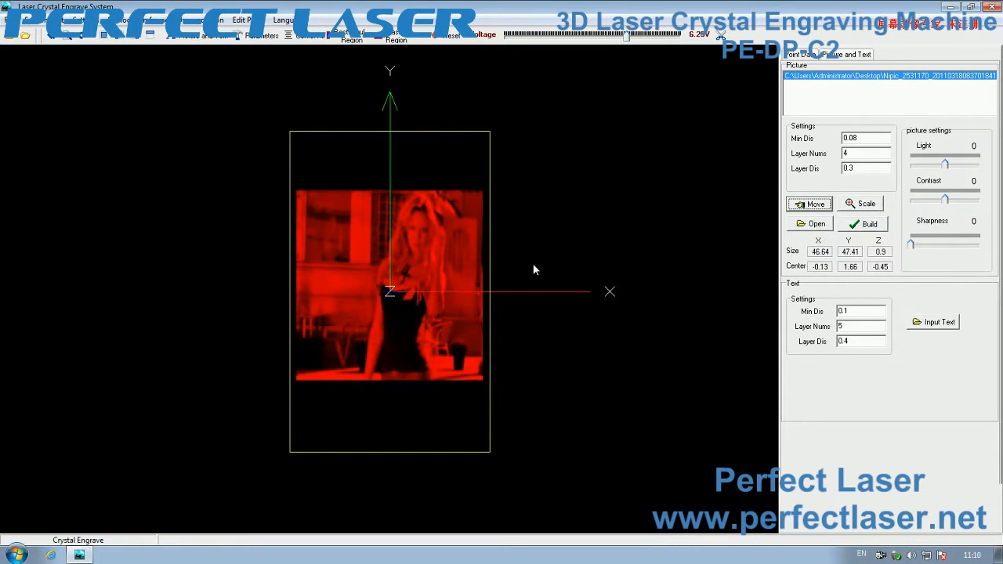
scroll(532, 268, "up", 1)
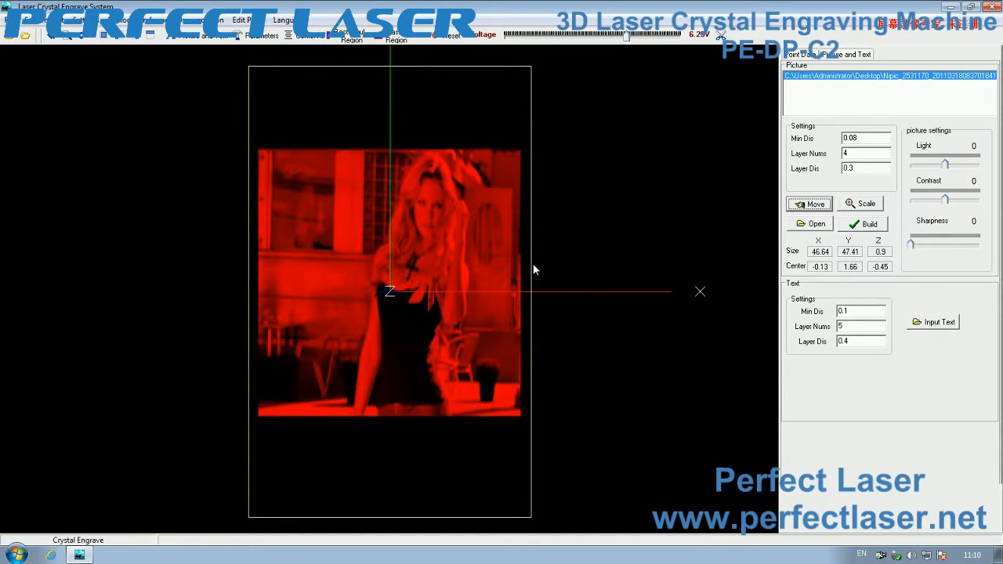
scroll(532, 269, "down", 1)
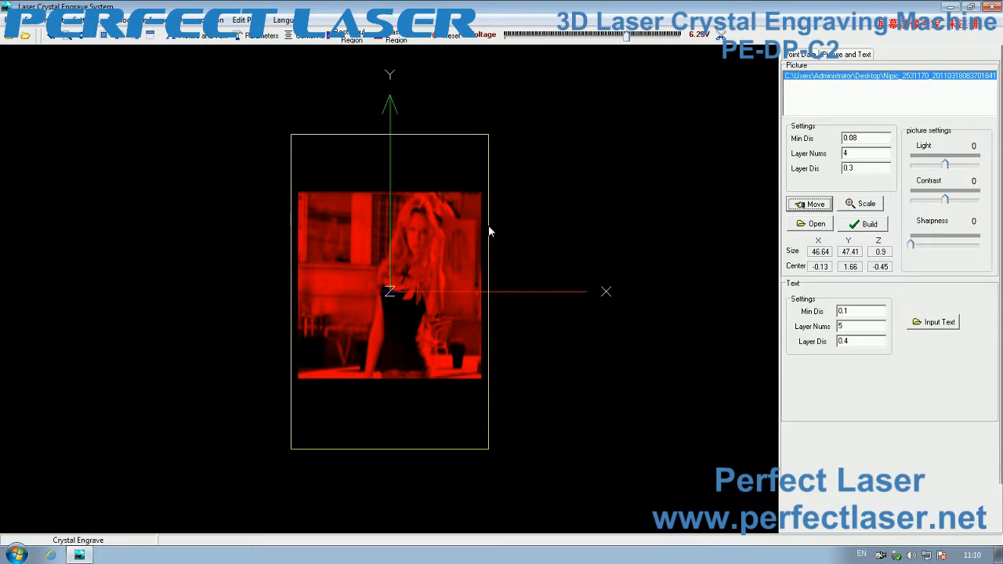
scroll(329, 192, "down", 1)
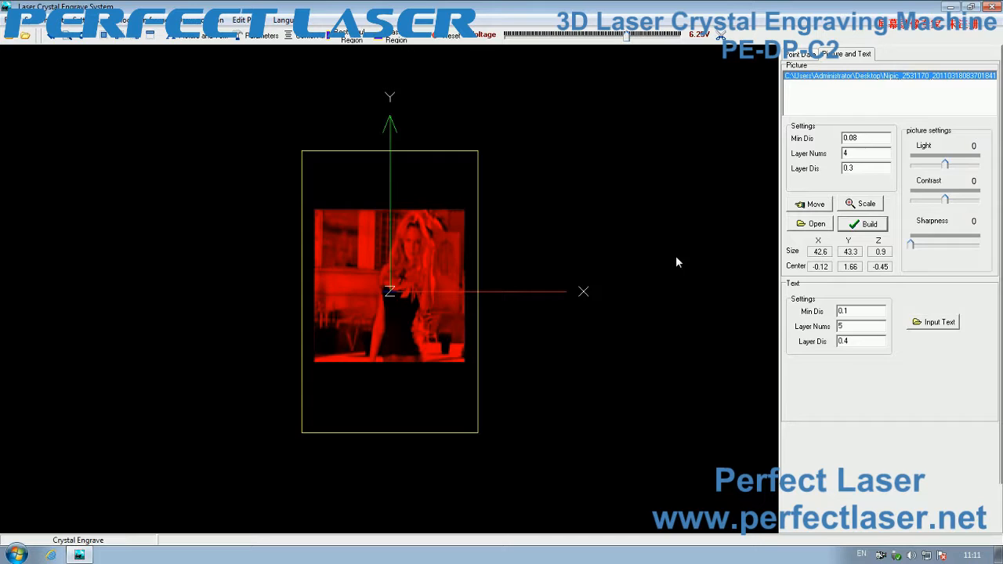
Step: Set the picture's light to 11, contrast to 4 and sharpness to 31
left_click_drag(945, 166, 950, 168)
left_click(946, 201)
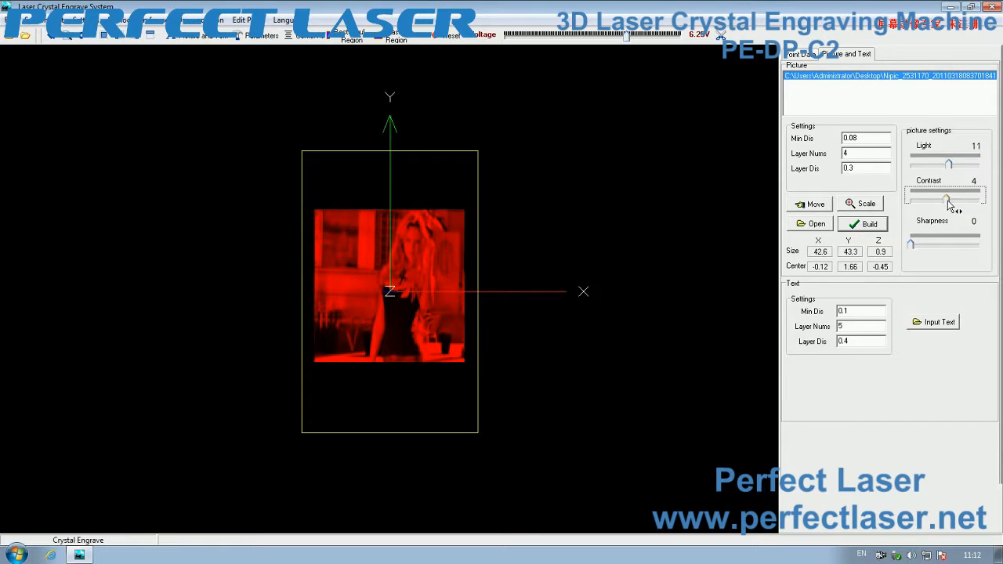
left_click(916, 246)
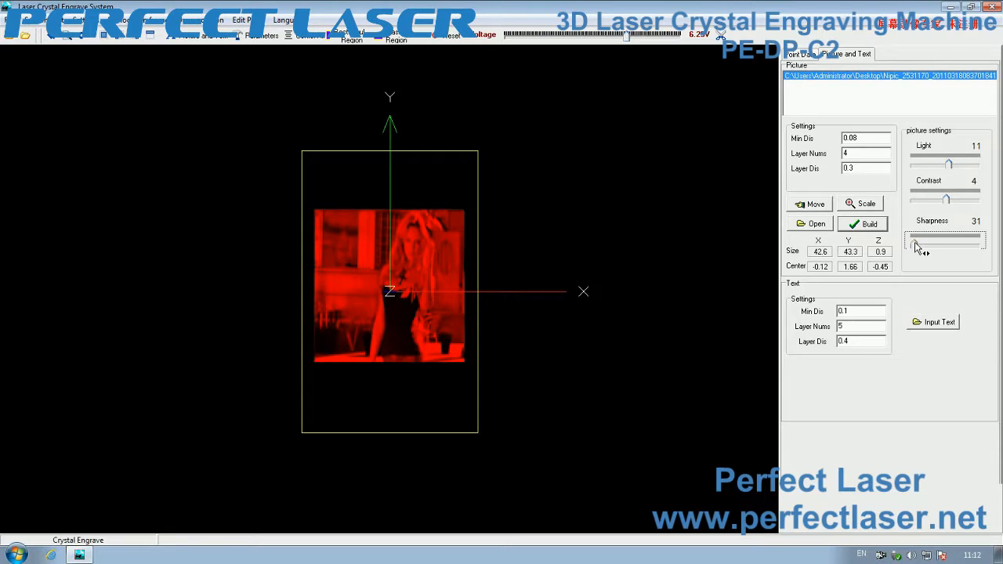
Step: Set the picture's light to -5, contrast to -9 and sharpness to 0
left_click(954, 166)
mouse_move(957, 167)
left_mouse_down()
mouse_move(964, 170)
mouse_move(949, 162)
left_mouse_up()
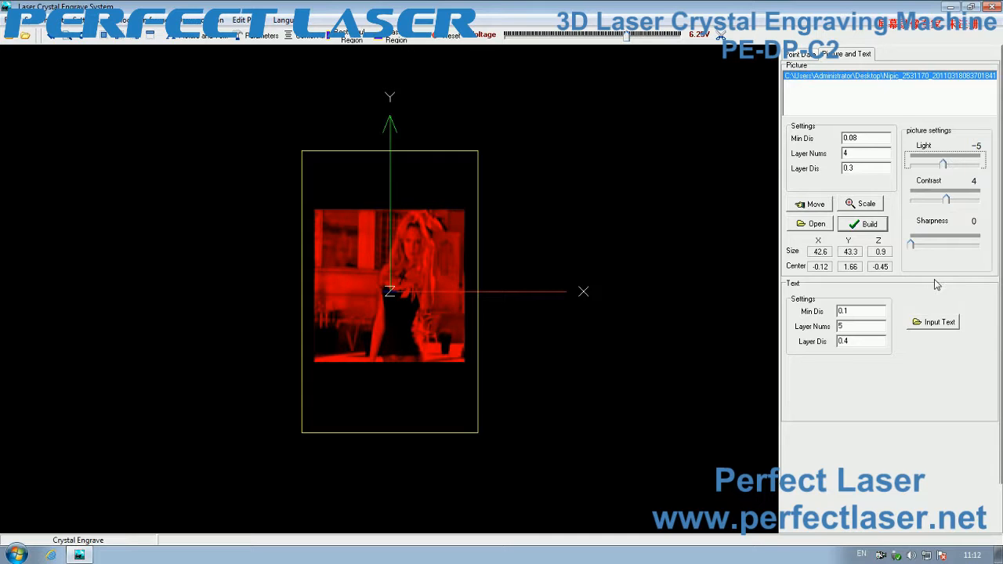
left_click(913, 246)
left_click_drag(946, 200, 934, 209)
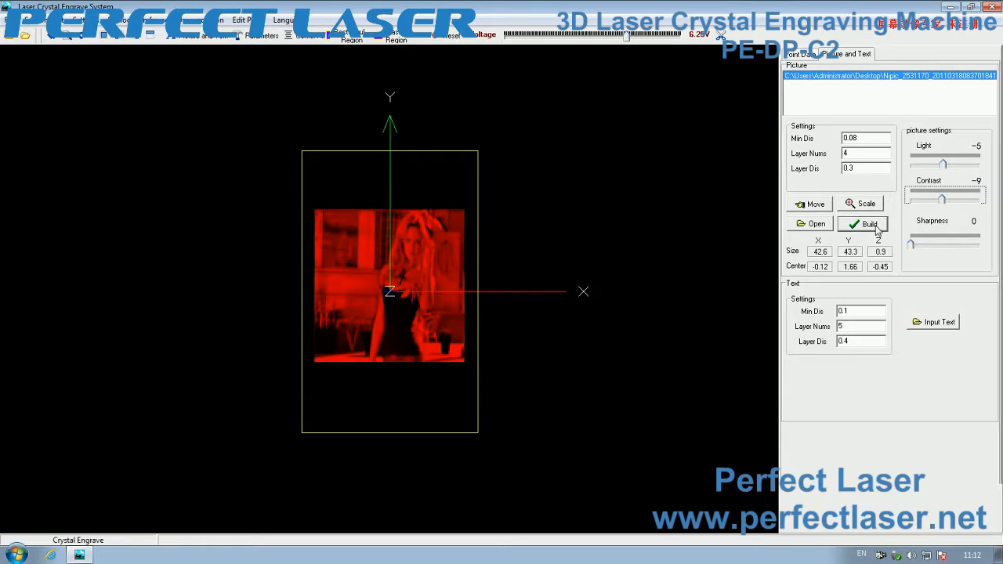
Step: Build the picture's point data and examine the generated dots up close
left_click(875, 225)
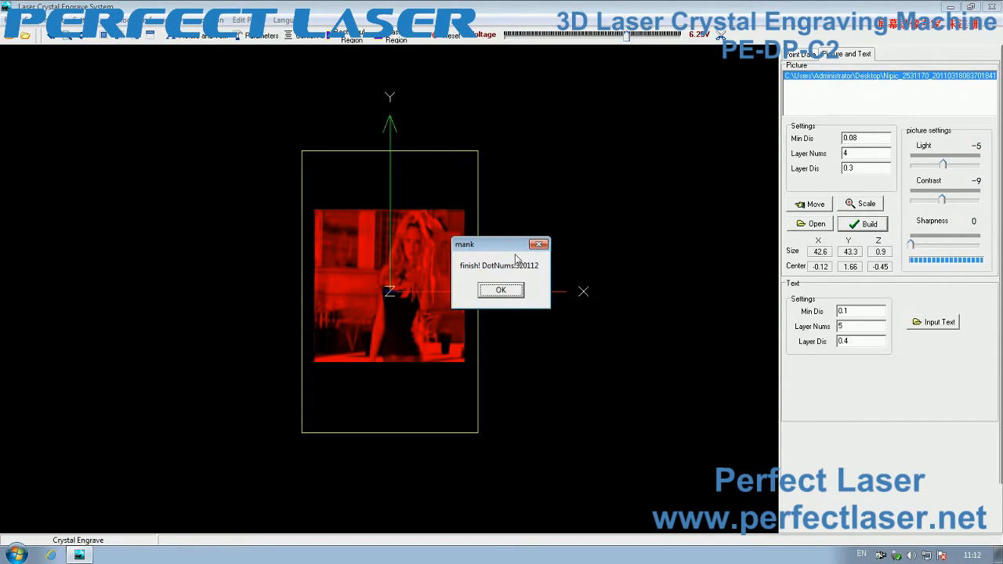
left_click(510, 290)
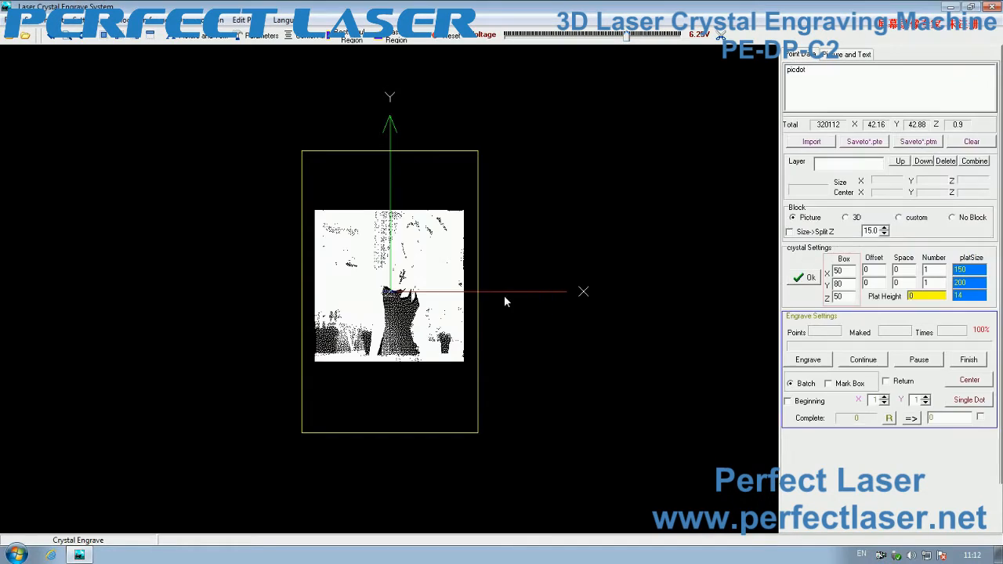
scroll(510, 298, "up", 4)
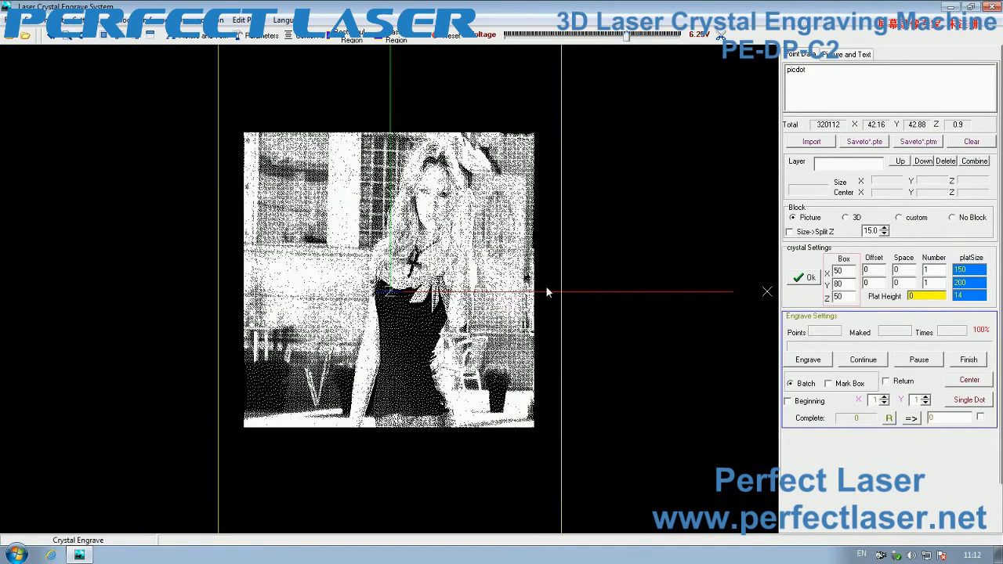
scroll(547, 291, "down", 2)
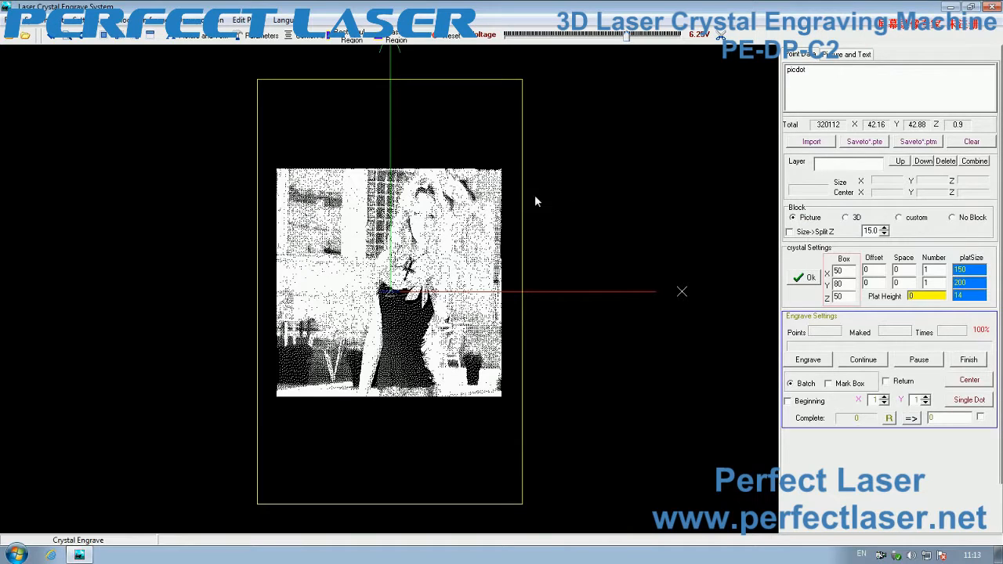
Step: Return to the picture and text settings and set the text's Min Dis to 0.075
left_click(848, 57)
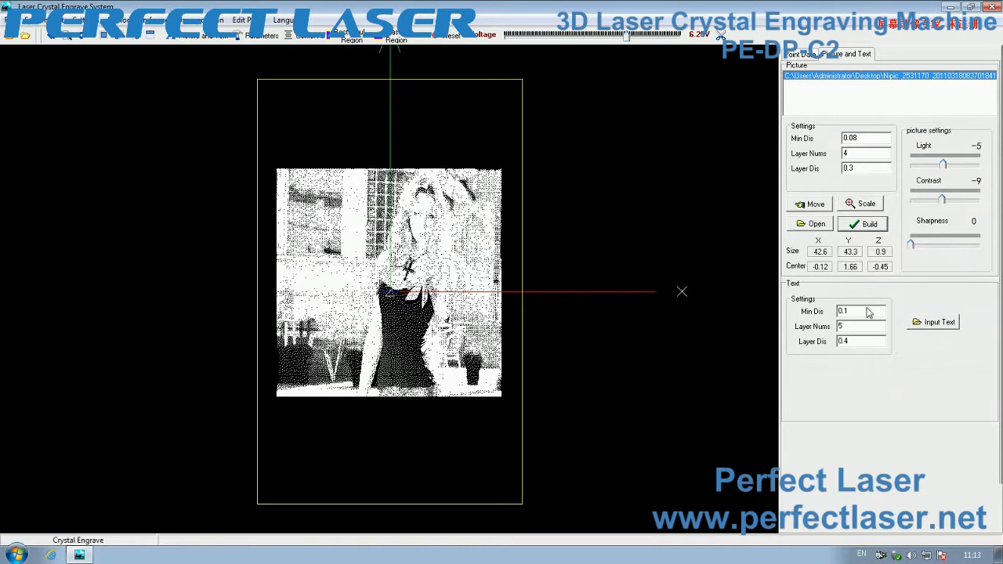
left_click_drag(865, 309, 668, 309)
type("0")
type(".06-")
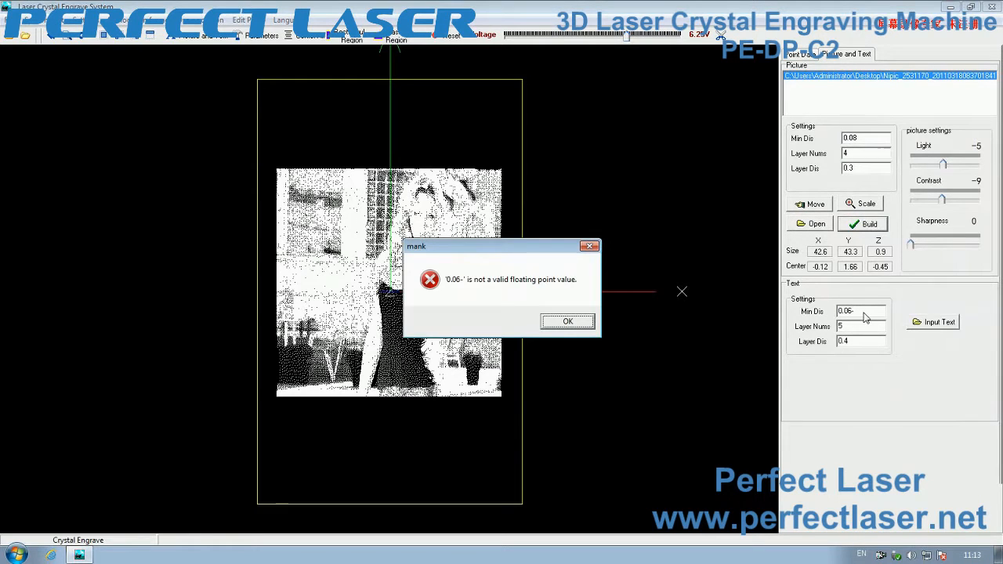
left_click(594, 245)
key("BackSpace")
left_click_drag(871, 313, 776, 310)
type("0.")
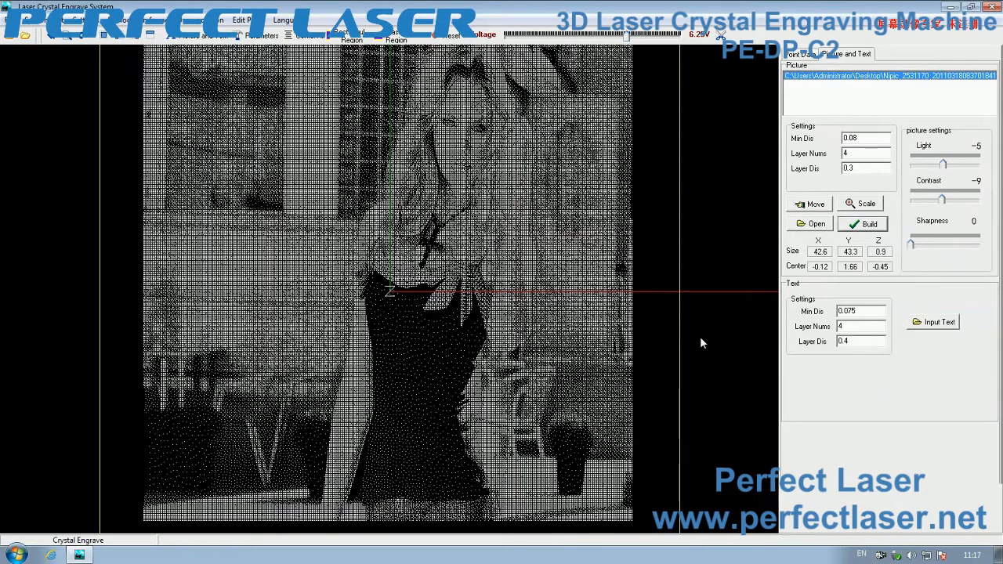
Step: Set the text's Min Dis to 0.08, Layer Nums to 4 and Layer Dis to 0.4
double_click(872, 313)
type("0.08")
left_click_drag(854, 326, 837, 324)
left_click(860, 340)
left_click_drag(860, 341, 837, 340)
type("0.4")
Step: Start a text input and replace the existing text with "asdffgghjjk"
left_click(930, 329)
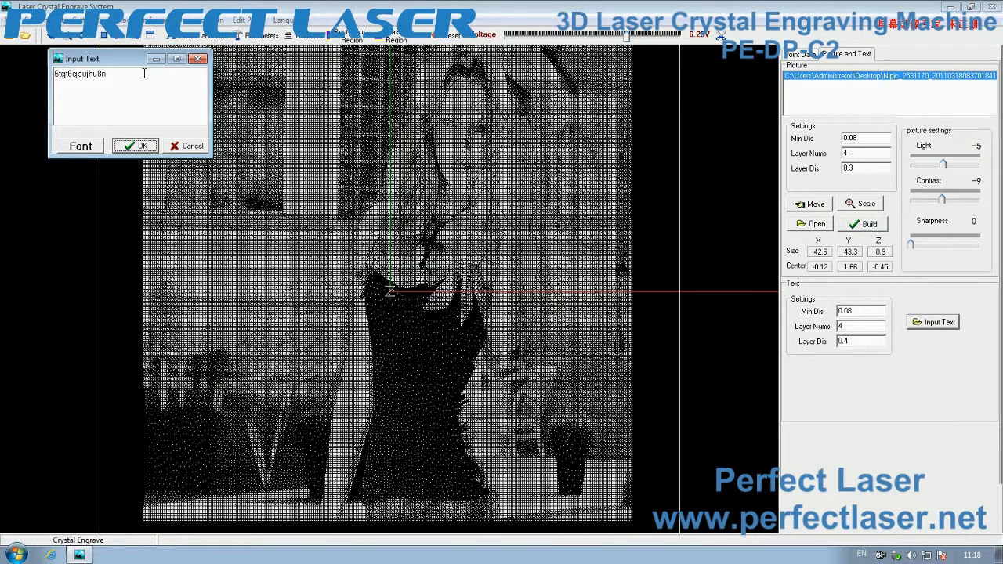
left_click_drag(133, 73, 2, 72)
key("Delete")
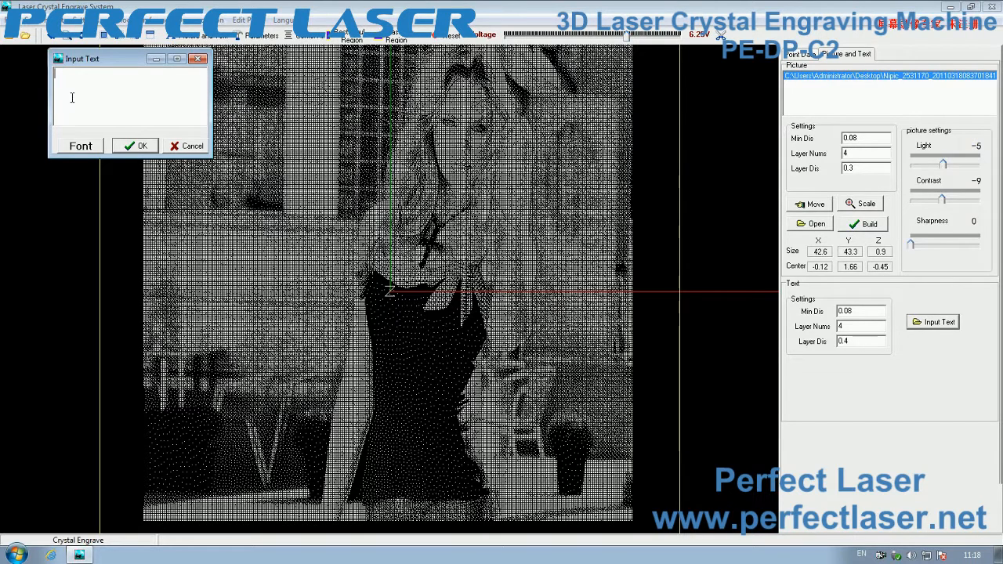
type("sdffgghjjk")
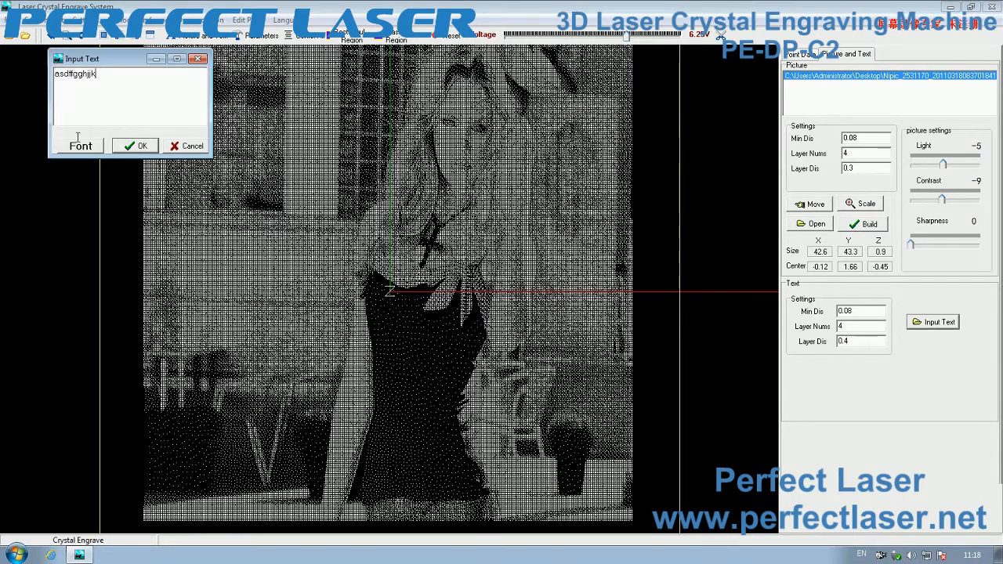
Step: Browse the available fonts for the input text and choose System in bold
left_click(81, 147)
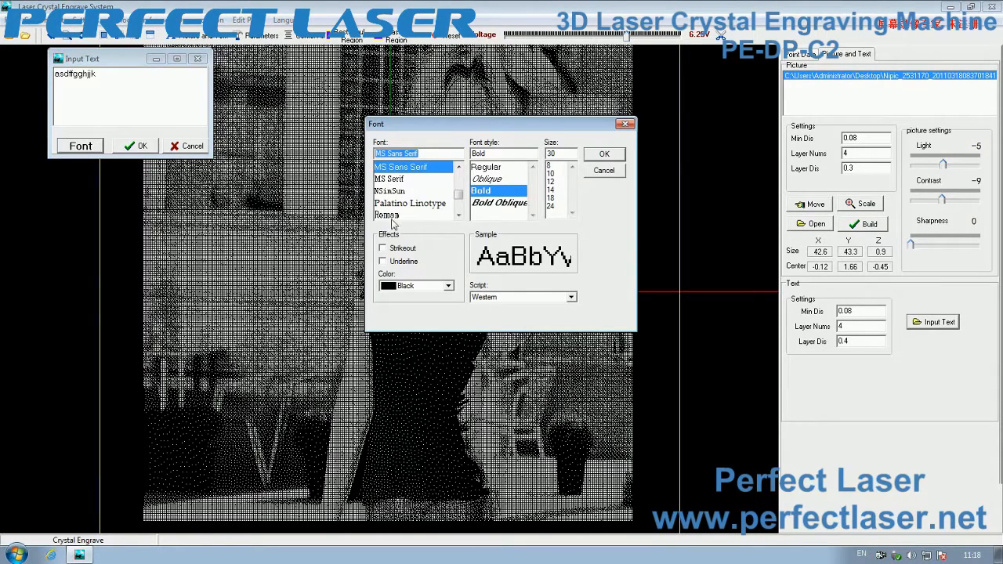
left_click_drag(461, 197, 458, 167)
left_click(436, 180)
key("Down")
key("Down")
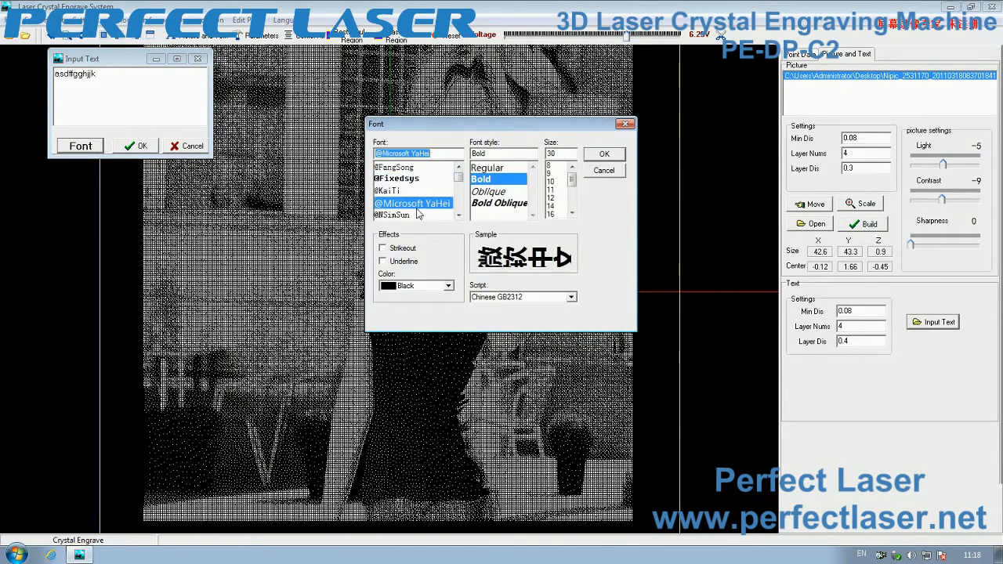
key("Up")
key("Up")
key("Up")
left_click_drag(459, 178, 459, 201)
left_click(404, 203)
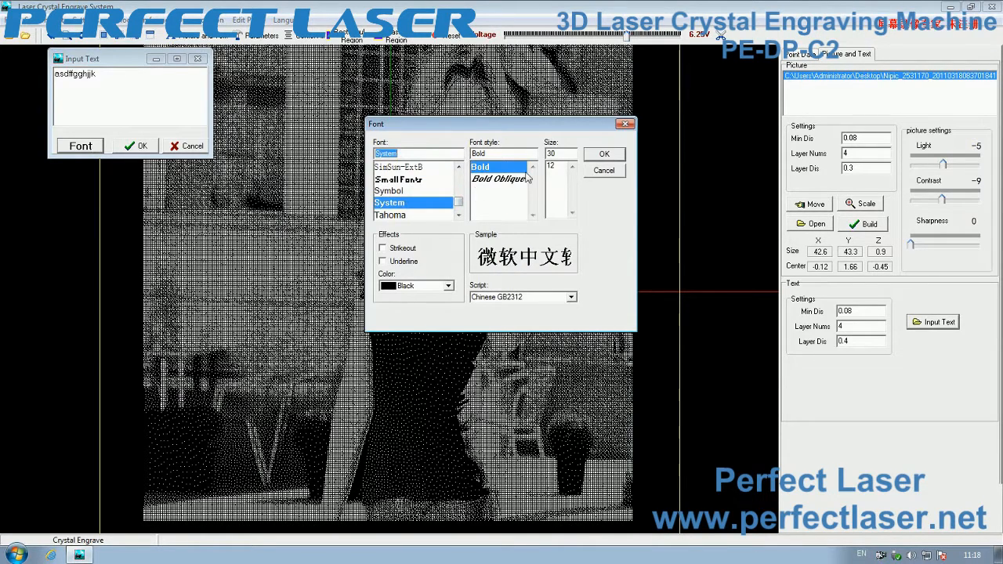
Step: Set the input text's font size to 40 and apply the font settings
double_click(554, 154)
type("40")
left_click(603, 154)
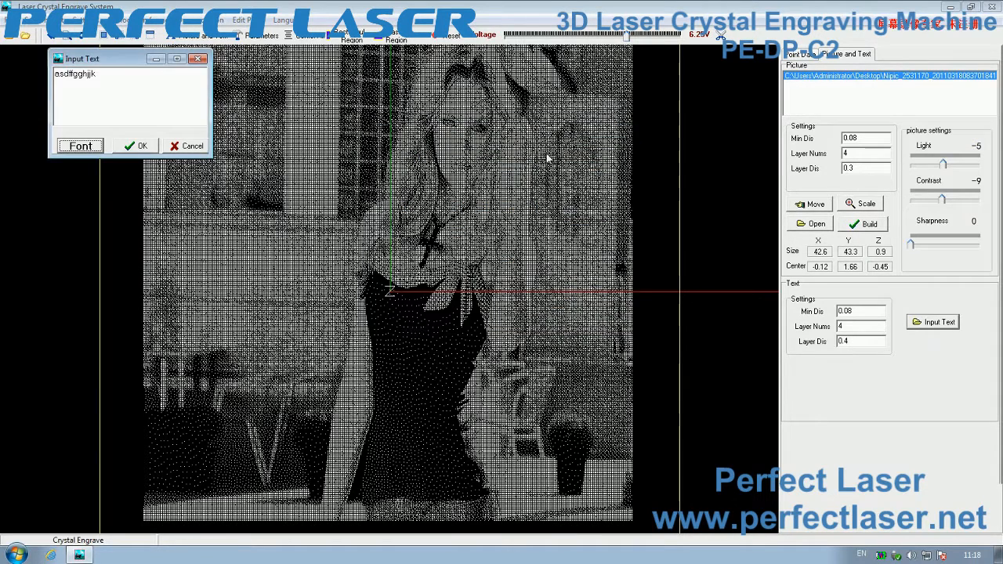
Step: Generate the text's points and move the textdot layer in X and Y below the picture, centred at about X -8.2, Y -23.4
left_click(135, 147)
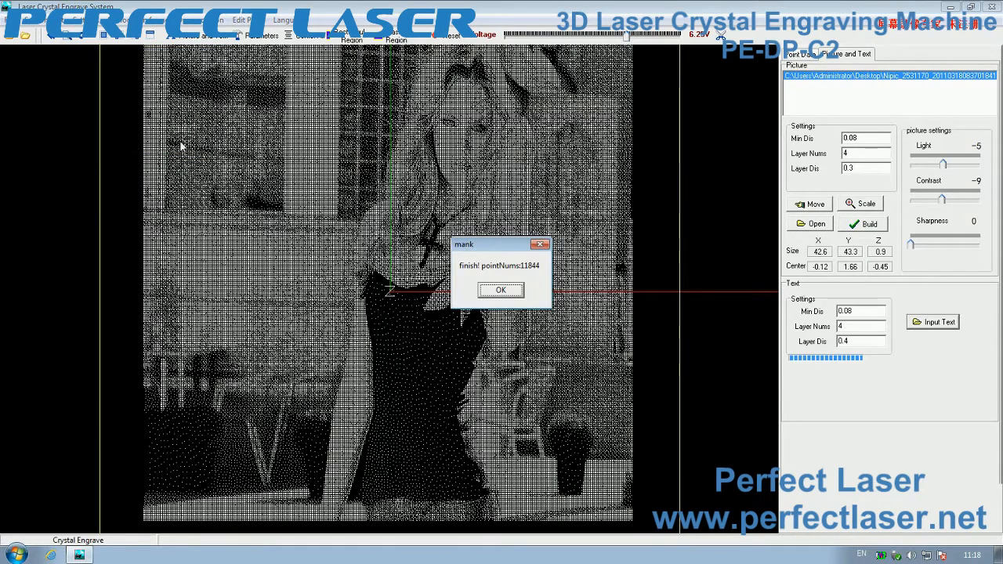
left_click(510, 291)
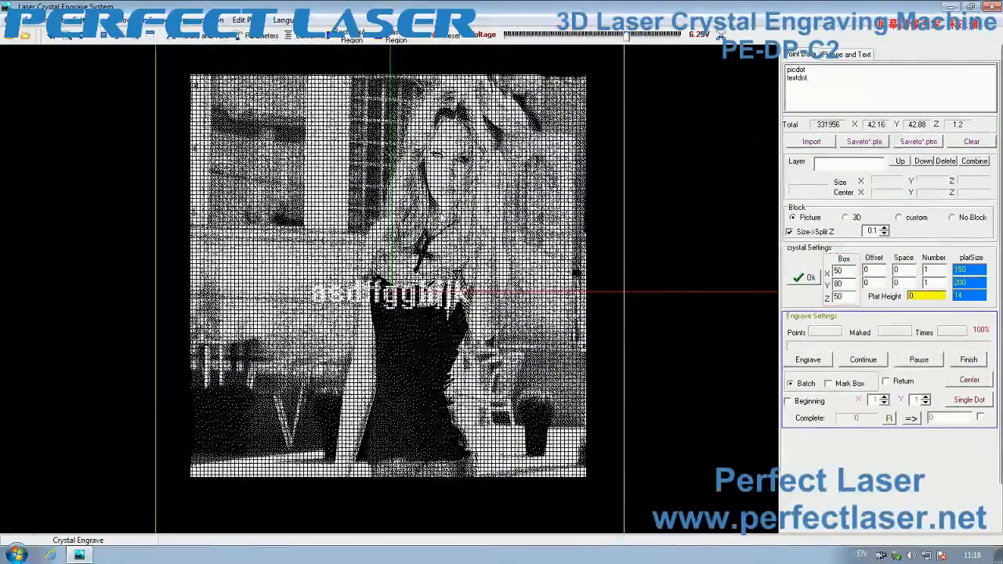
left_click(801, 78)
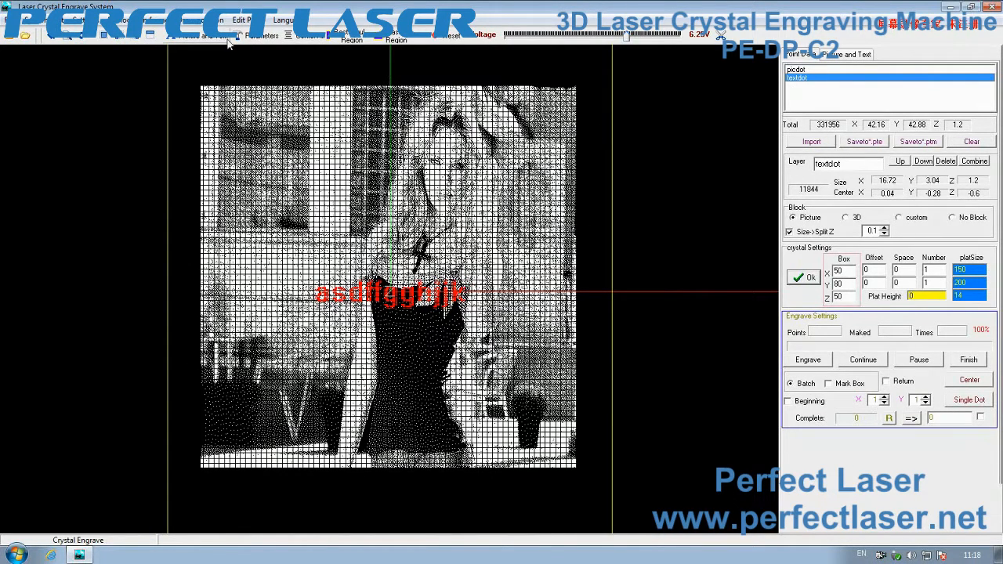
left_click(242, 22)
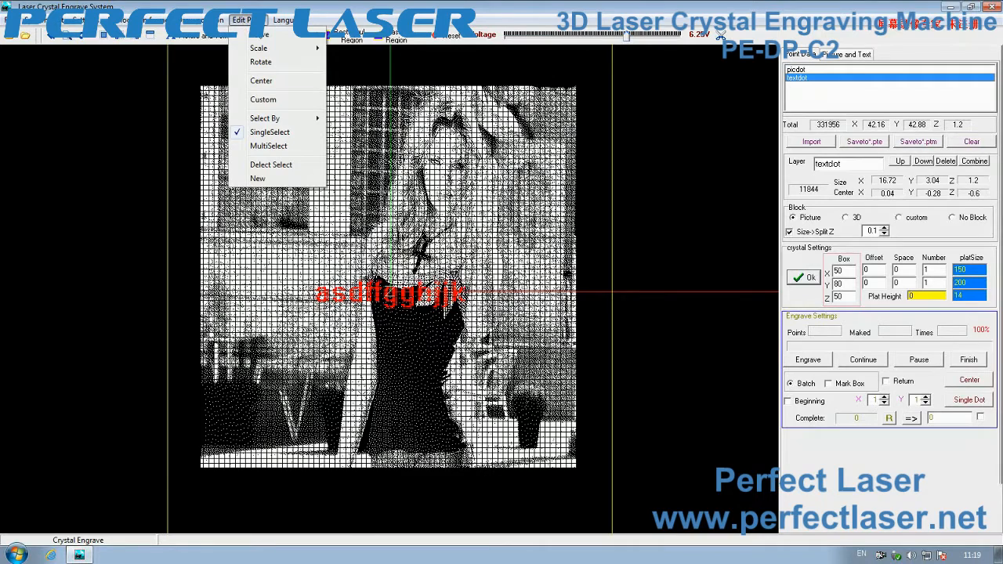
mouse_move(276, 39)
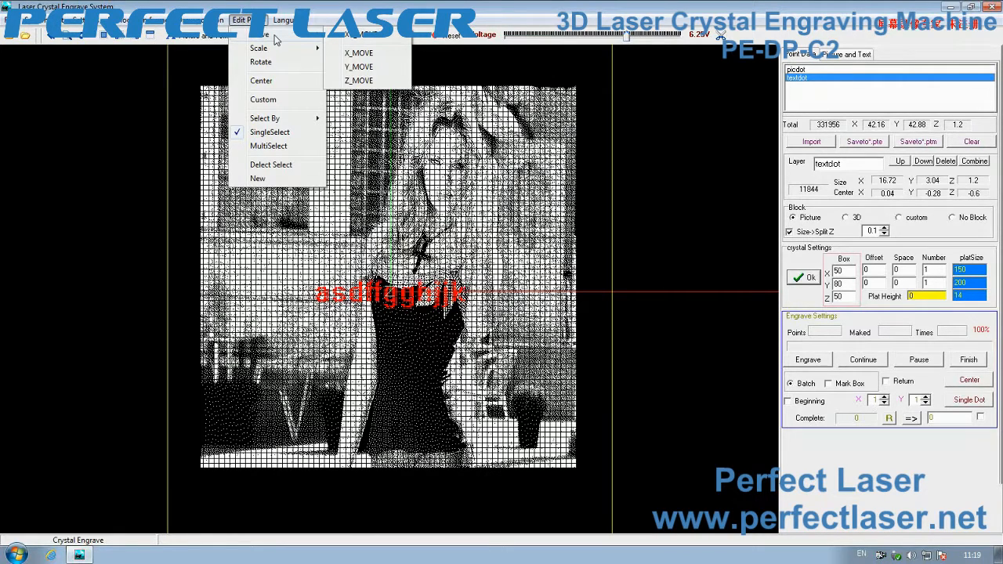
left_click(360, 52)
left_click_drag(424, 301, 333, 470)
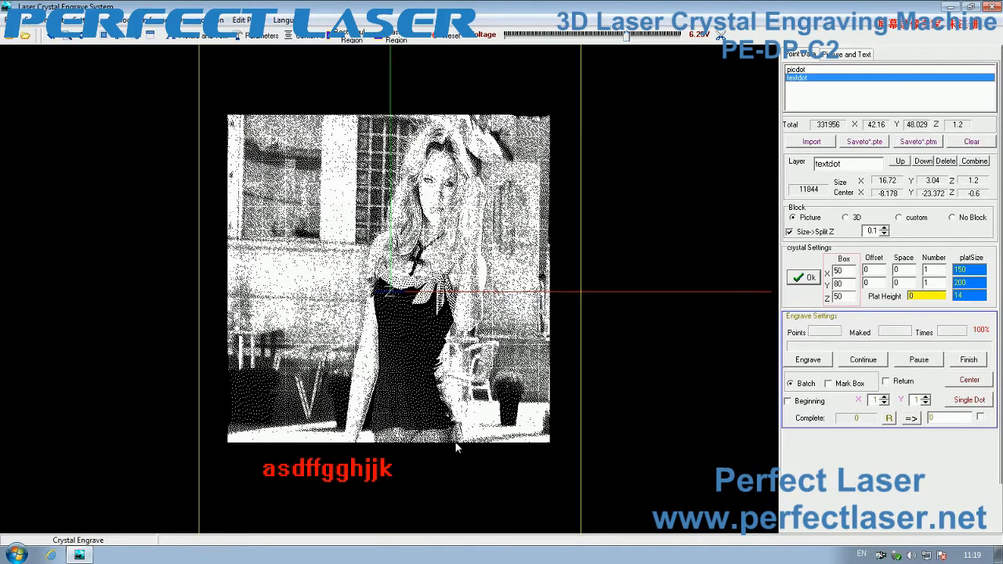
Step: With picdot and textdot both selected and Size->Split Z turned off, apply the crystal settings and start engraving
left_click(801, 70)
left_click(803, 277)
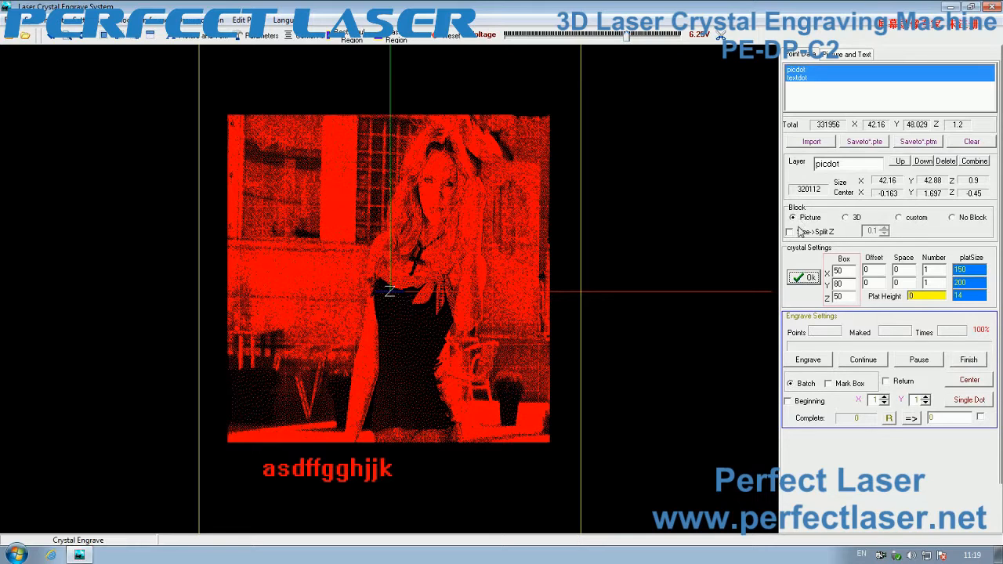
left_click(807, 360)
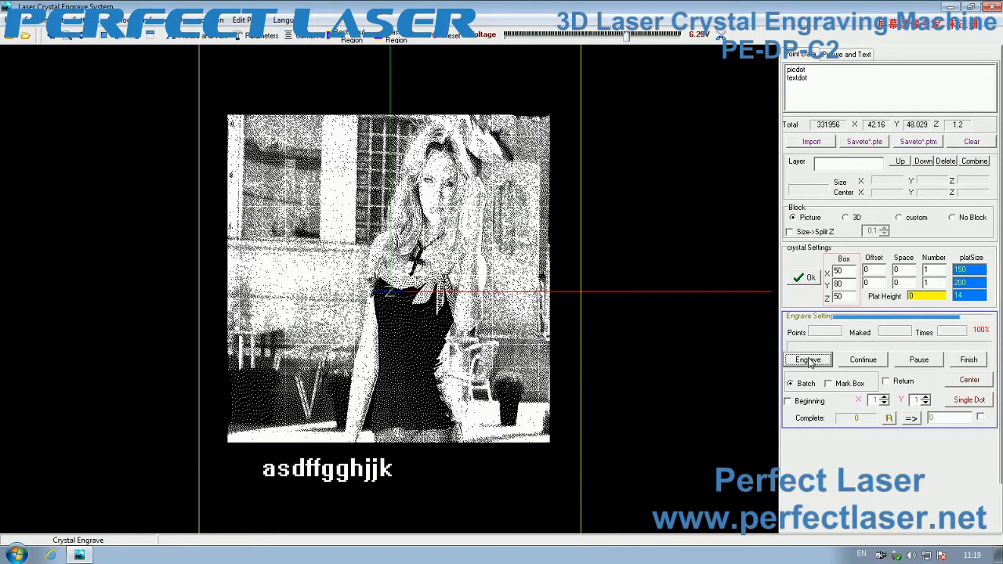
left_click(809, 360)
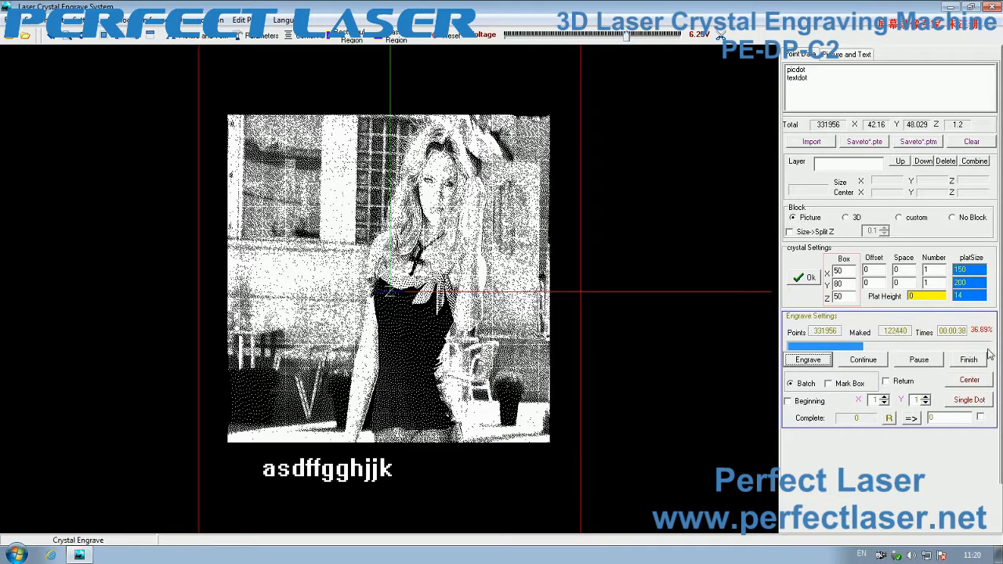
Step: Pause and resume the running engraving, and end the job before it completes
left_click(922, 359)
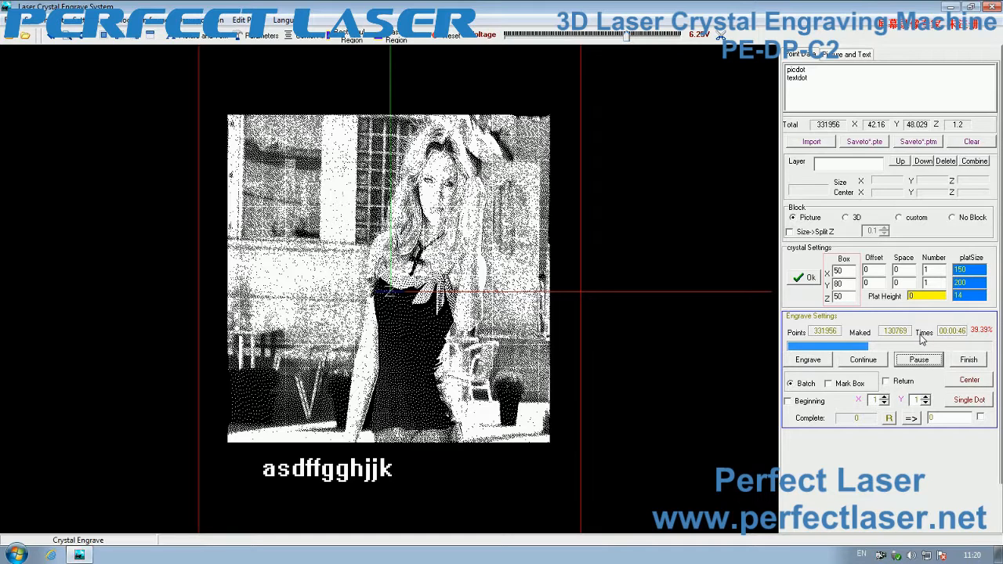
left_click(864, 359)
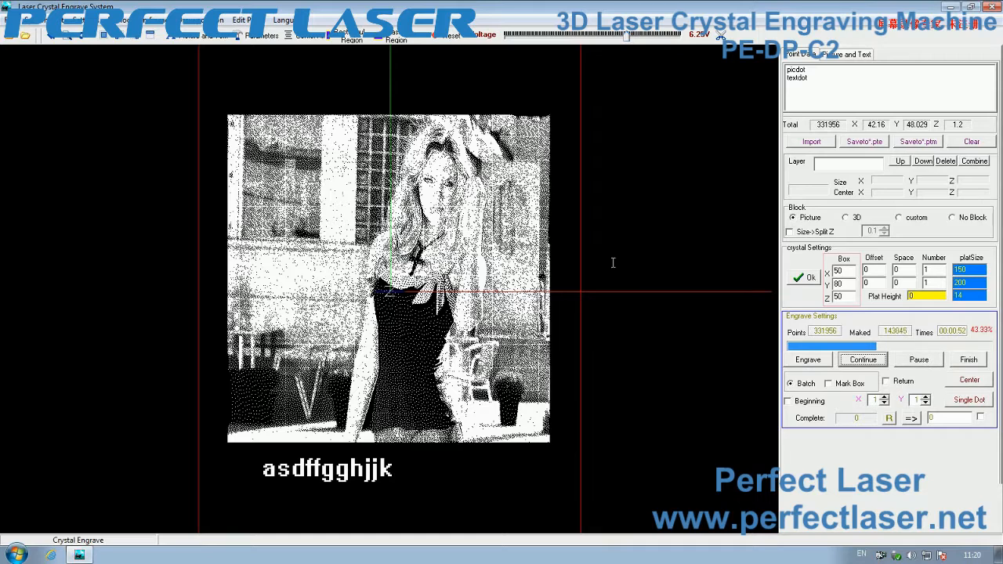
left_click(970, 361)
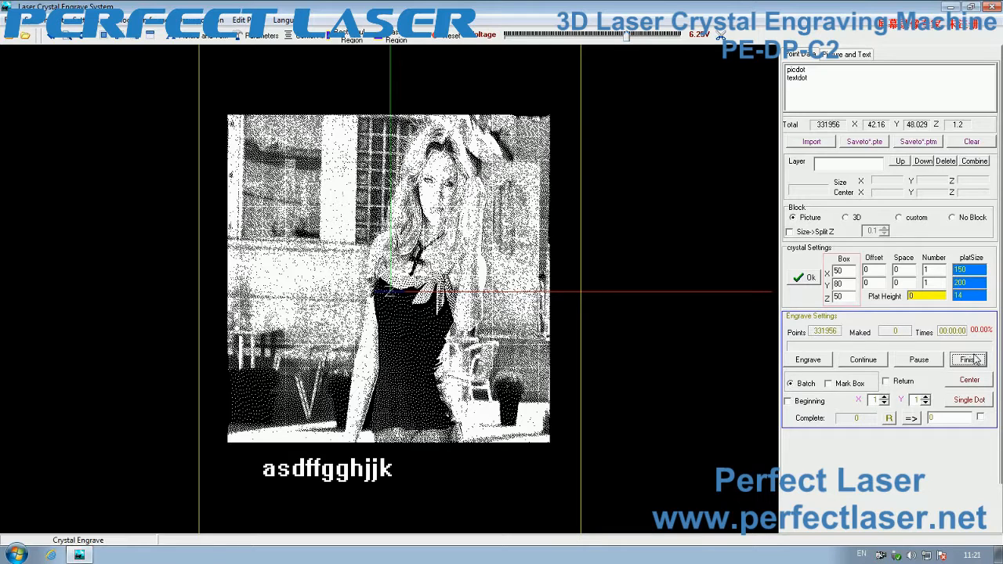
left_click(975, 359)
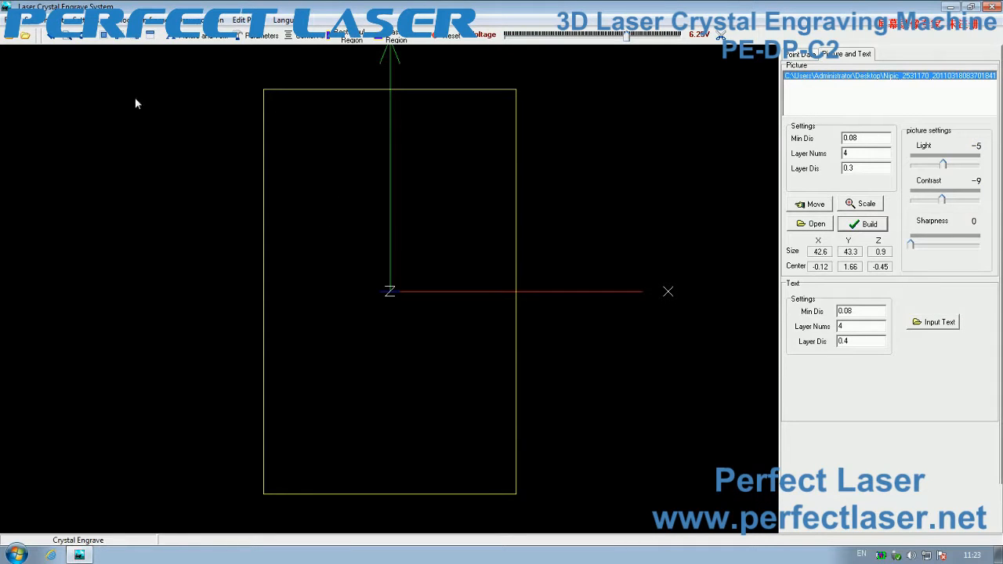
Step: Open the DXF point file 777.dxf from the Desktop
left_click(6, 20)
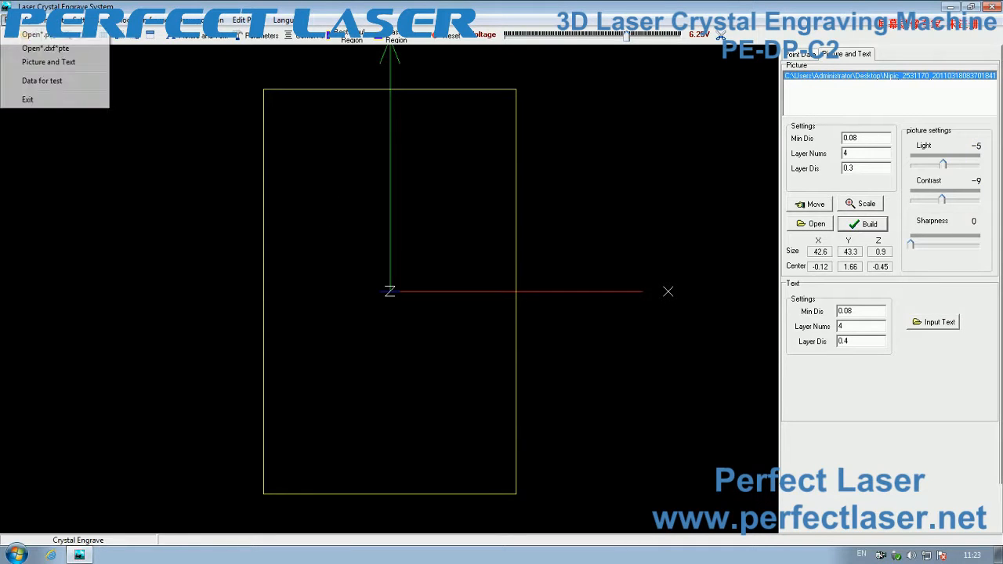
left_click(40, 49)
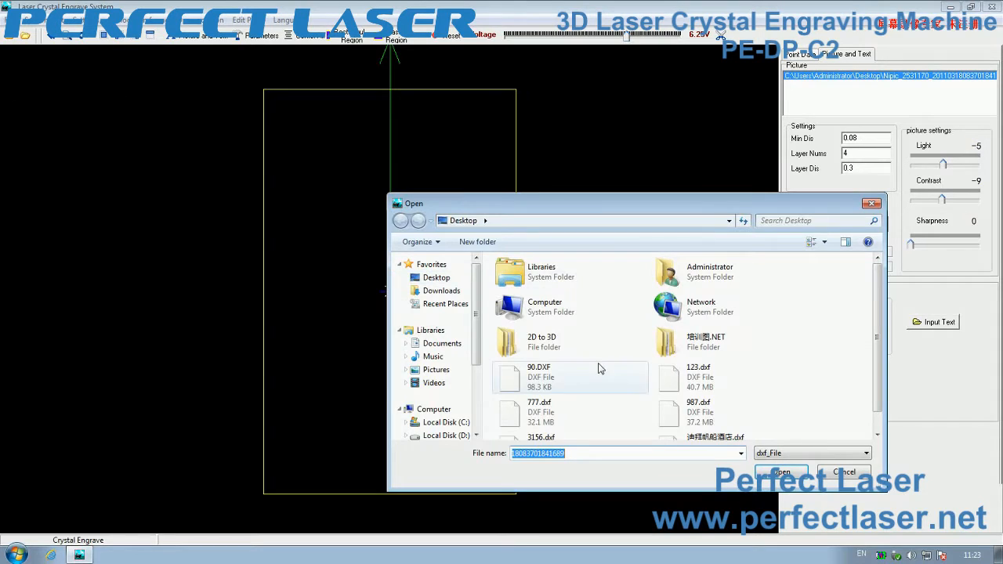
double_click(562, 405)
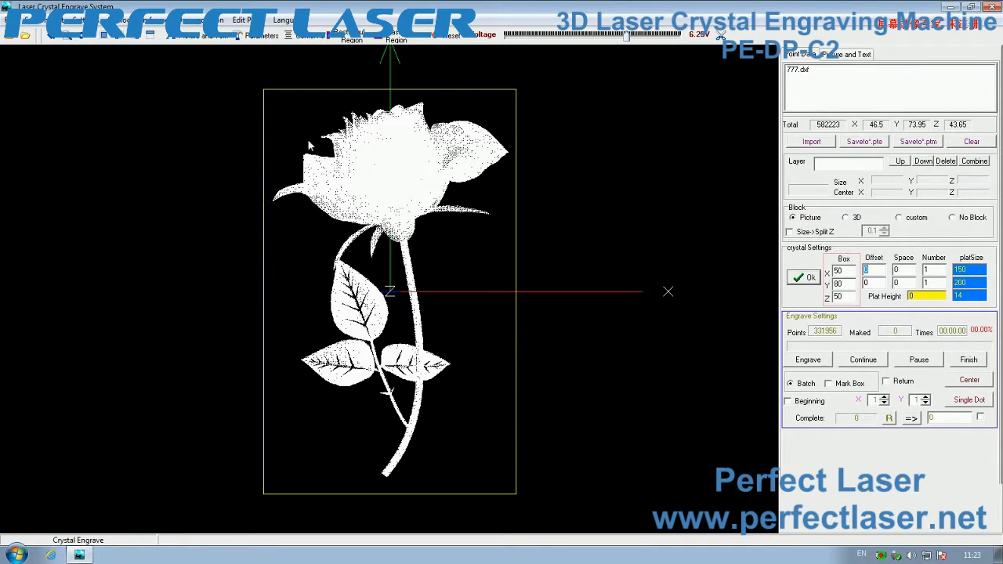
Step: Move the rose in X and Y outside the crystal box to about X 44.8, Y 3.9, and centre it again
left_click(797, 70)
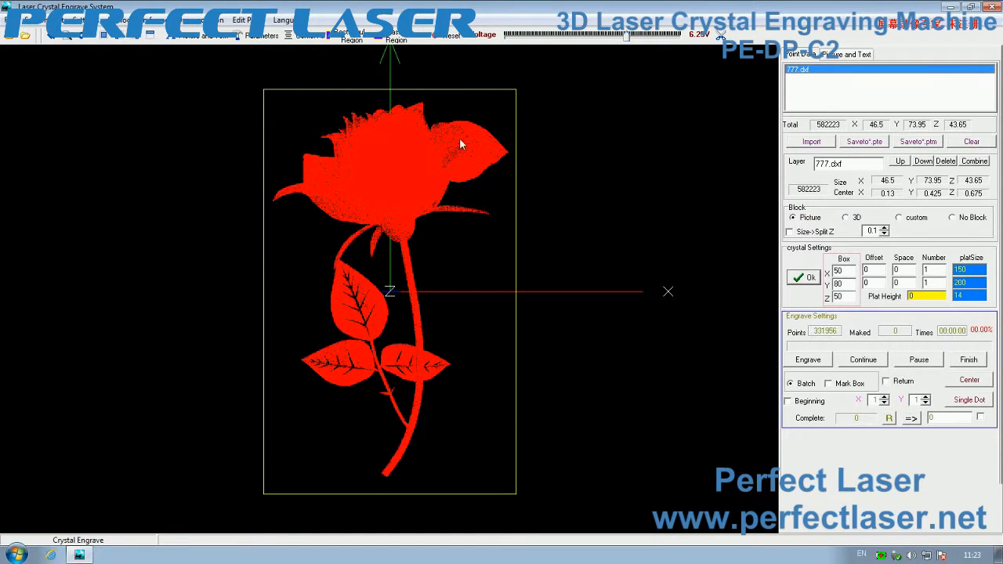
left_click(242, 20)
mouse_move(270, 35)
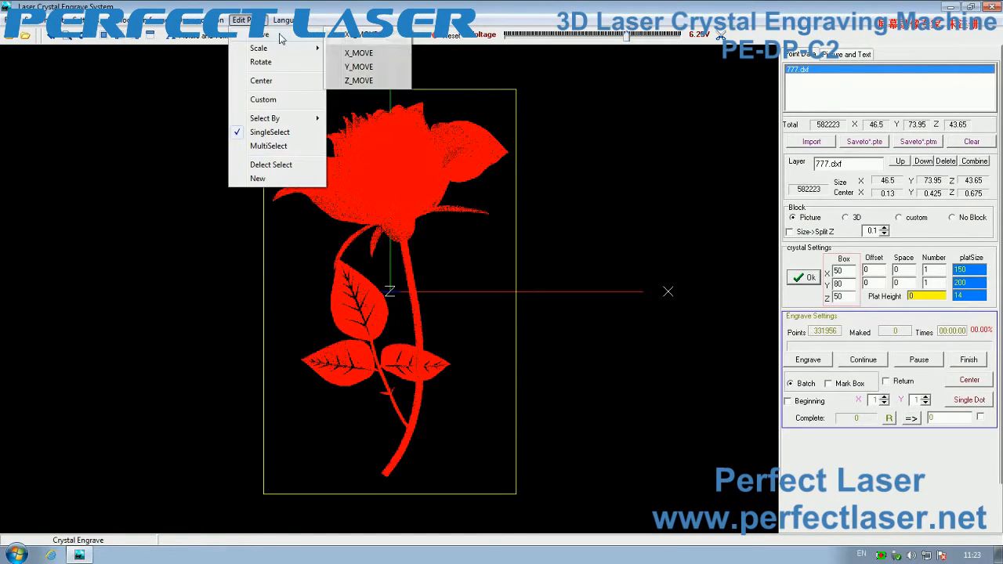
left_click(351, 36)
left_click_drag(384, 201, 604, 181)
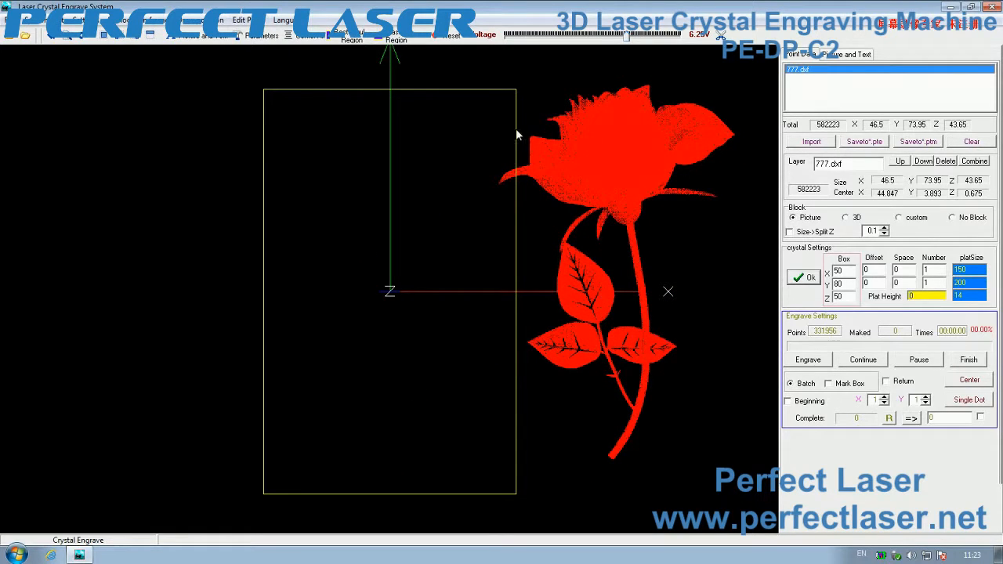
left_click(302, 42)
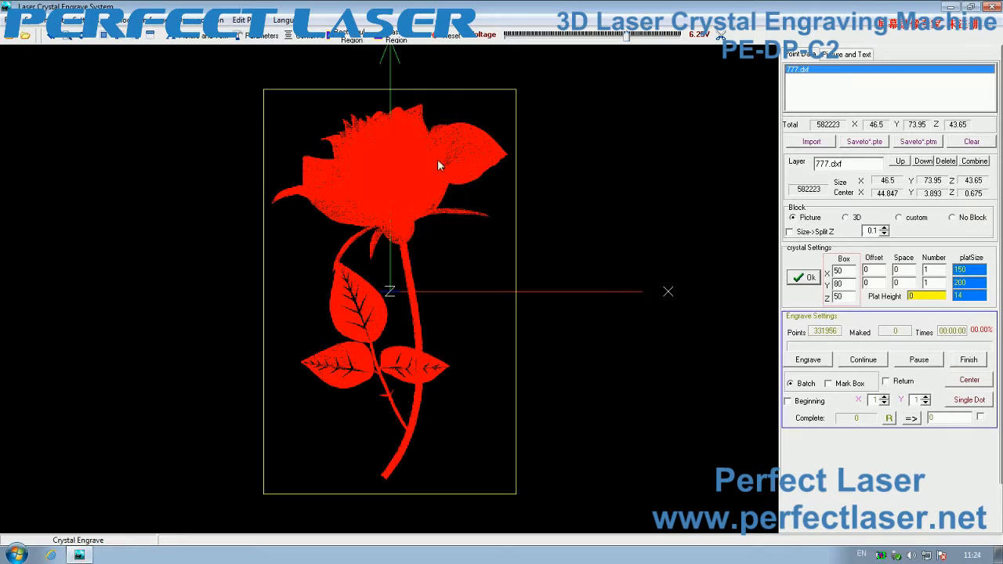
left_click_drag(444, 122, 524, 187)
left_click_drag(461, 127, 540, 173)
left_click_drag(412, 164, 385, 227)
left_click_drag(456, 122, 490, 156)
left_click(548, 186)
Step: Delete three rectangular regions of points from the rose: the upper right petal, the middle of the bloom and the upper left leaf
left_click(346, 39)
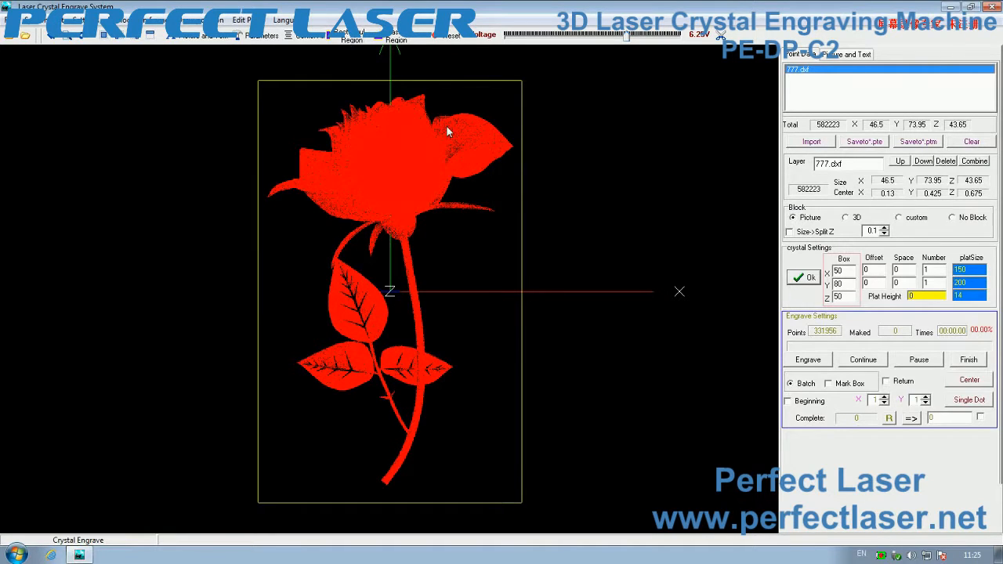
left_click_drag(451, 121, 495, 175)
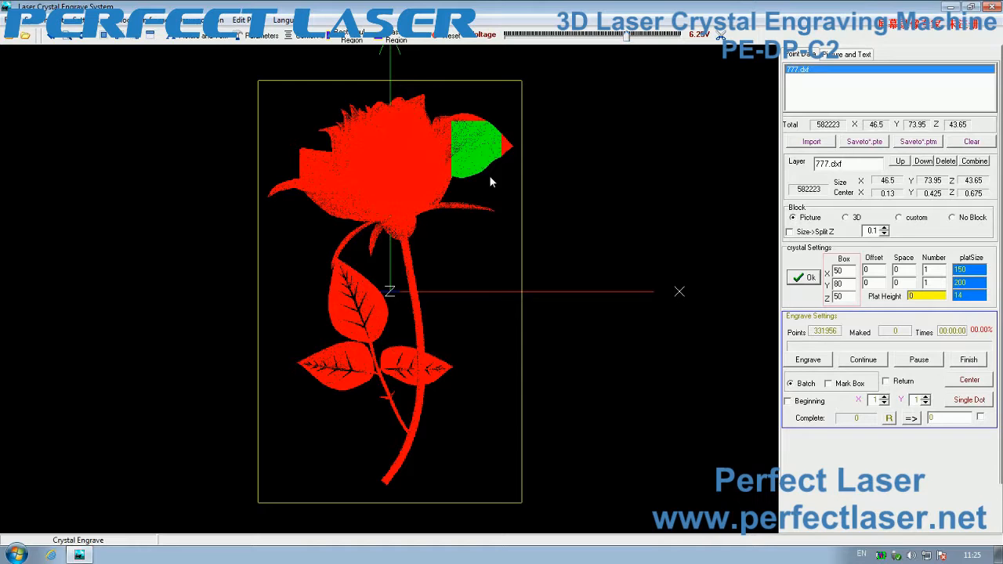
key("Delete")
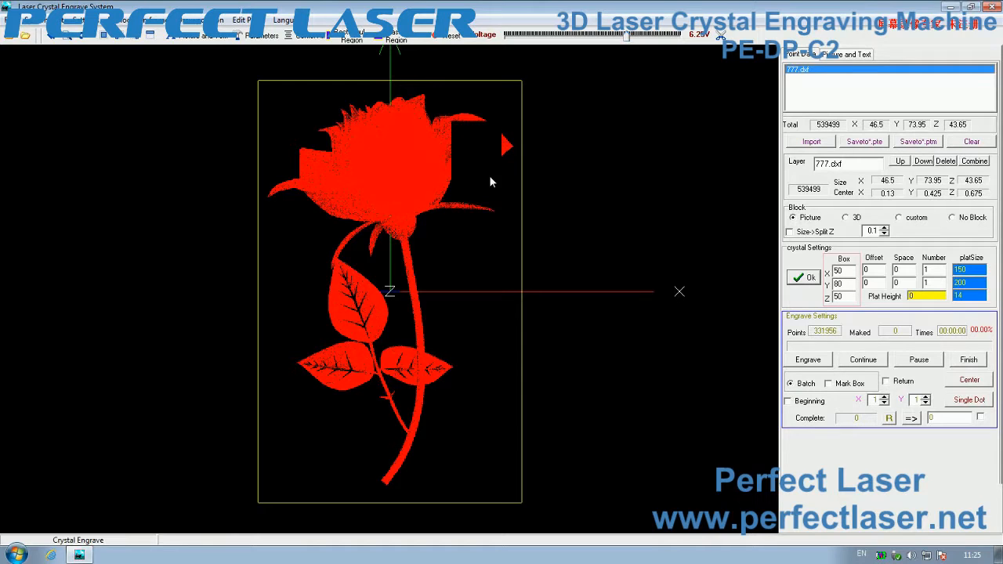
left_click_drag(353, 153, 413, 219)
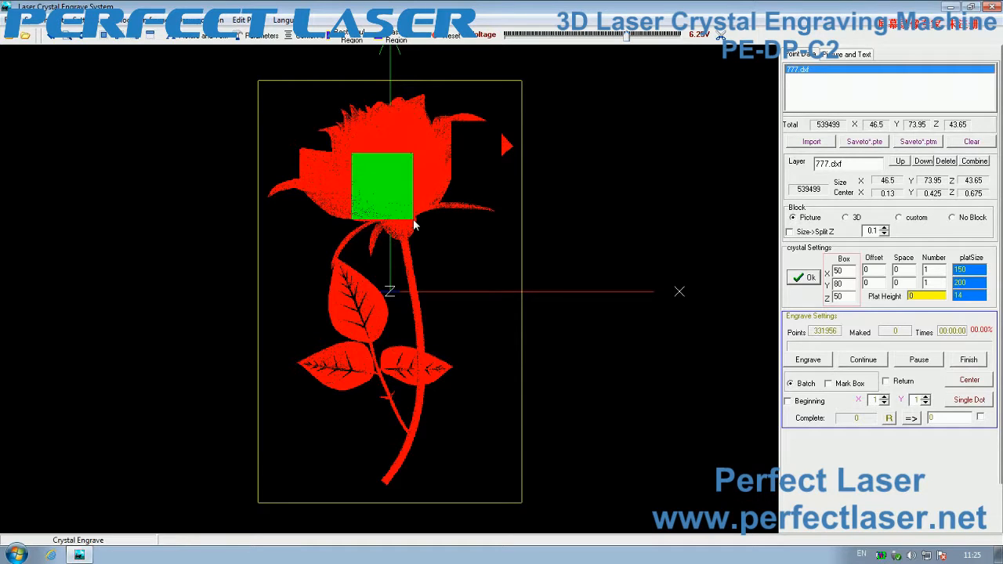
key("Delete")
left_click_drag(313, 293, 385, 354)
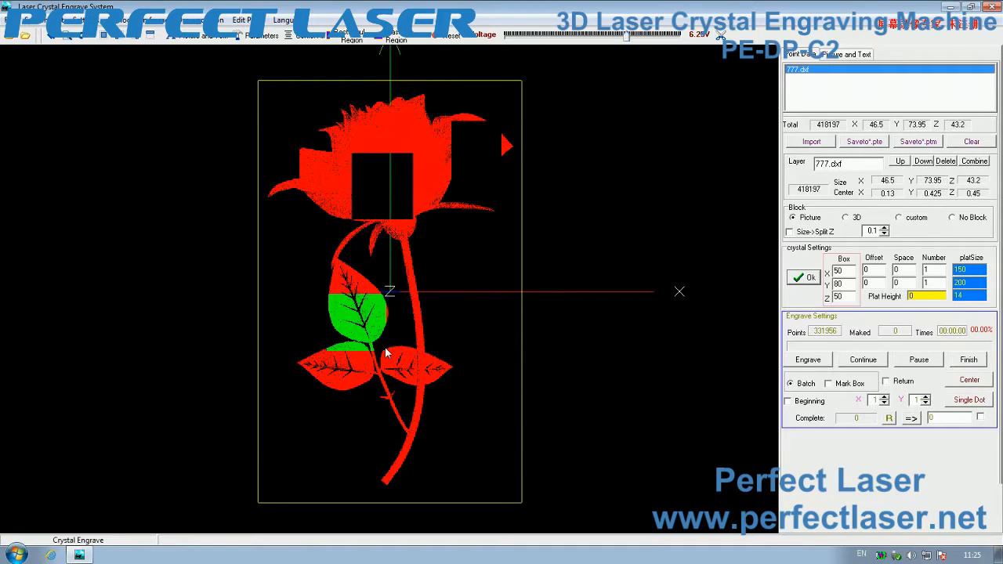
key("Delete")
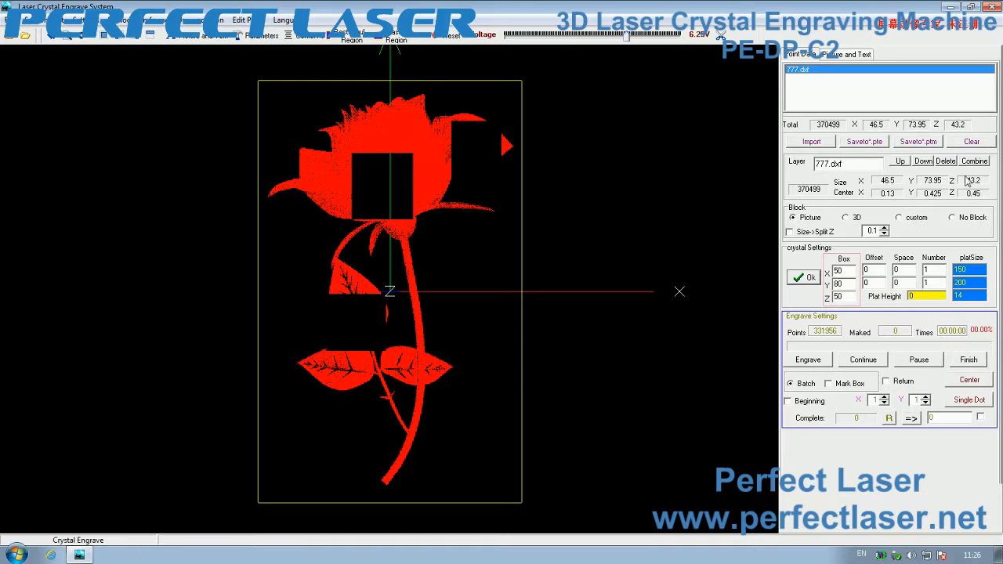
Step: Clear all point data and reopen 777.dxf
left_click(973, 143)
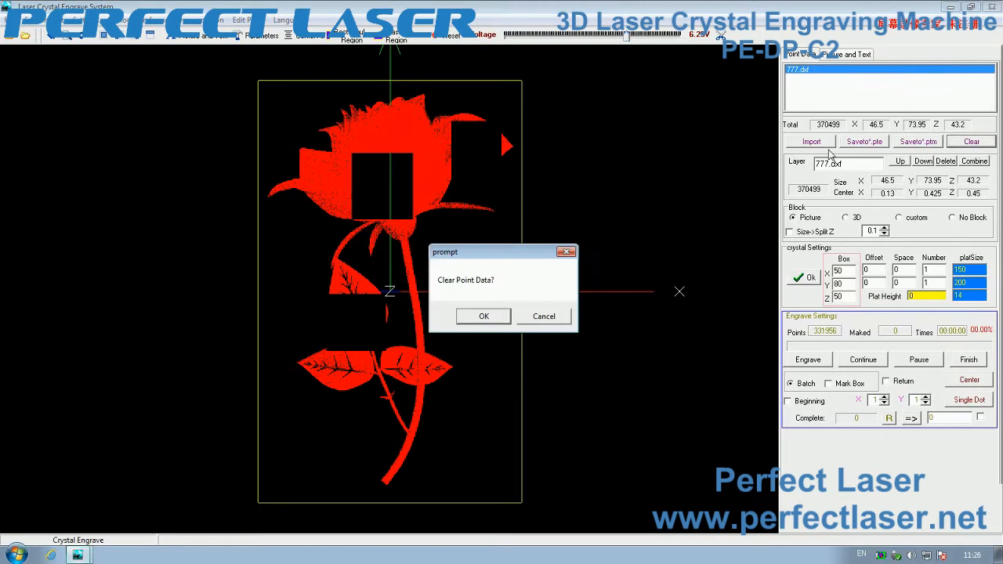
left_click(484, 317)
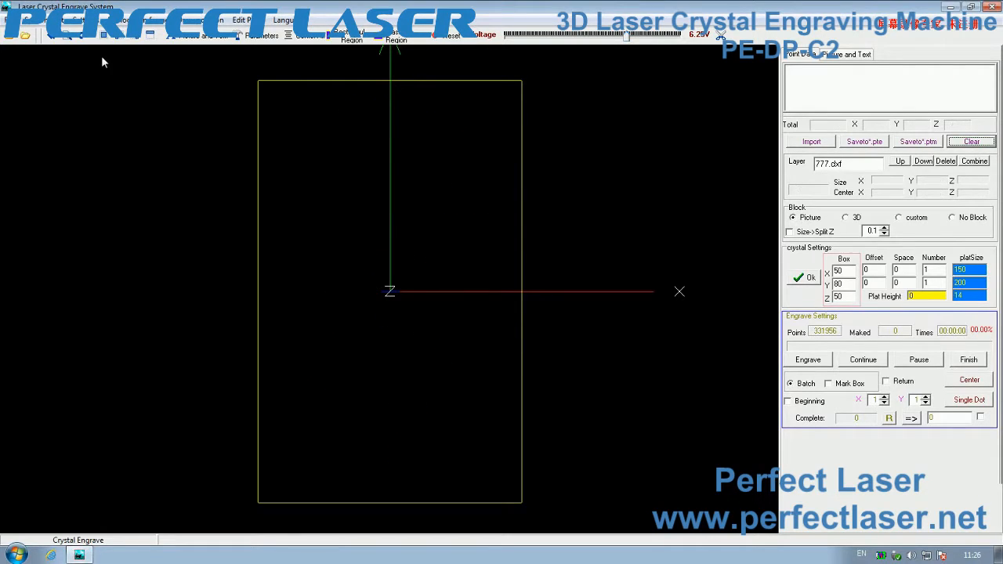
left_click(8, 20)
left_click(31, 30)
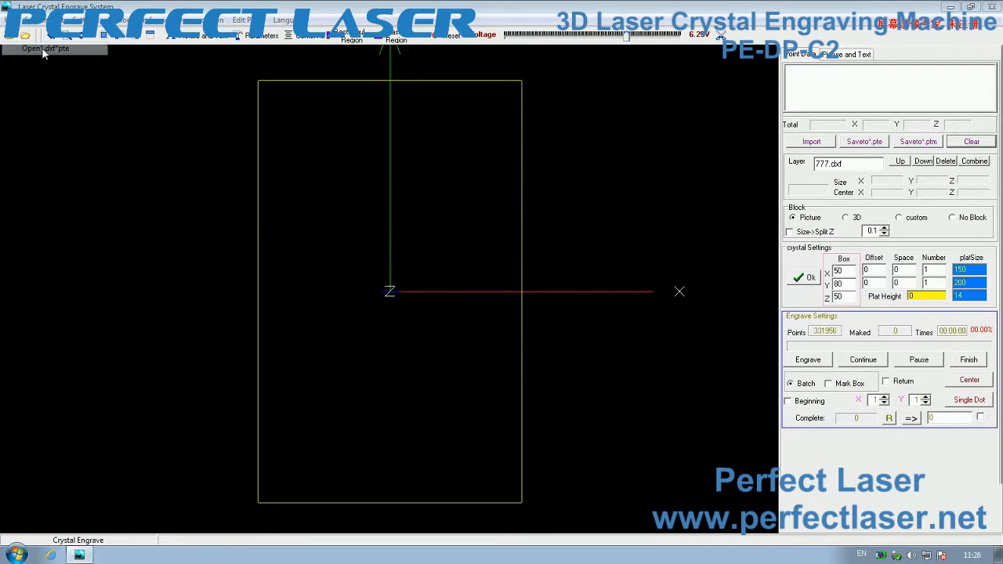
double_click(548, 407)
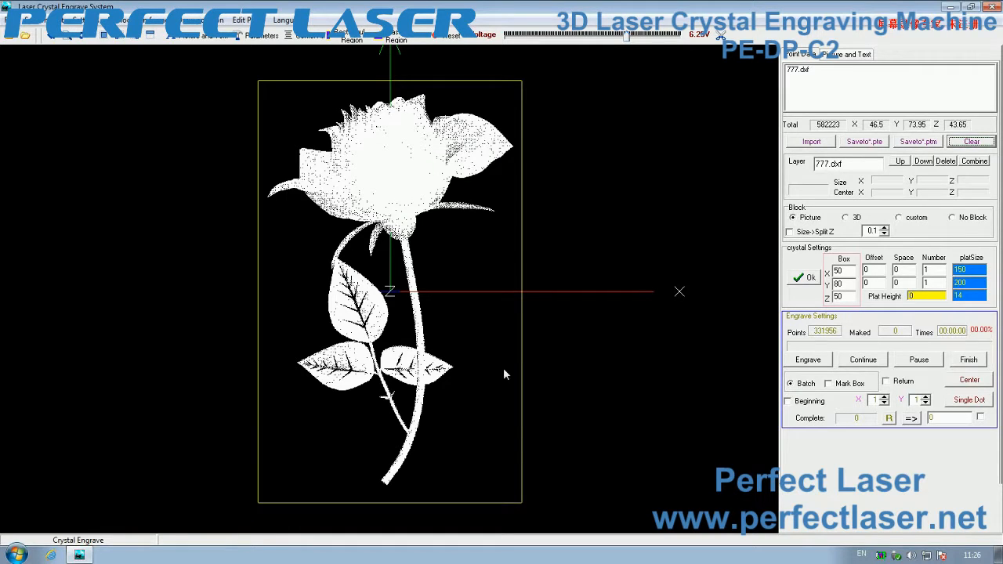
Step: Select the rose's lower left leaf by outlining it with a polygonal region and delete its points
scroll(432, 337, "up", 3)
scroll(432, 337, "down", 2)
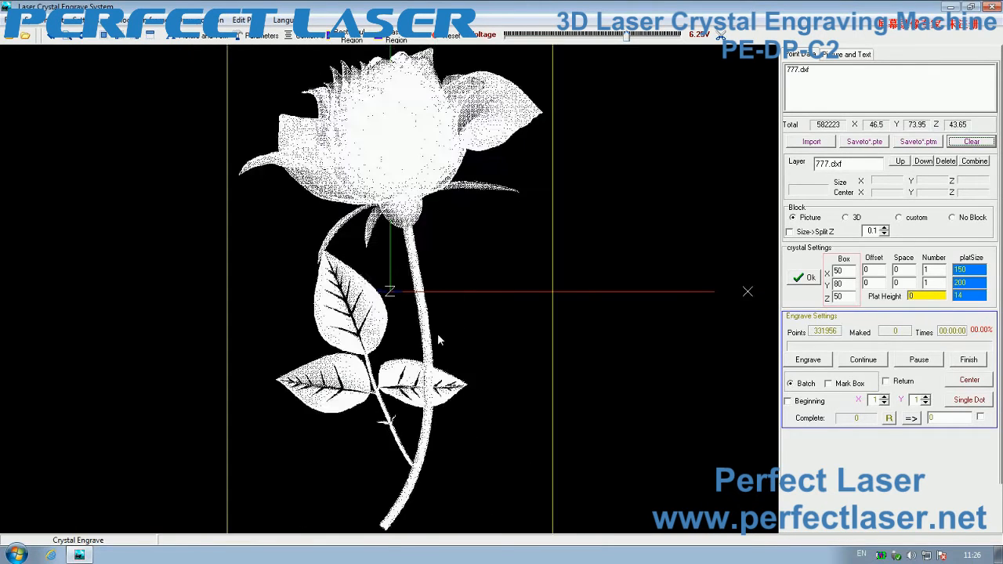
scroll(438, 338, "down", 1)
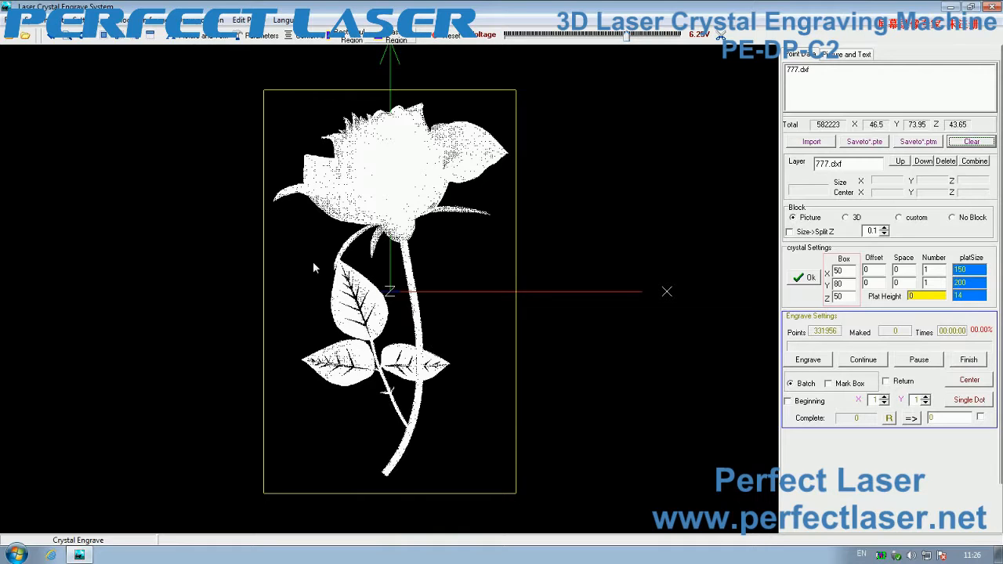
left_click(298, 350)
left_click(799, 69)
left_click(303, 376)
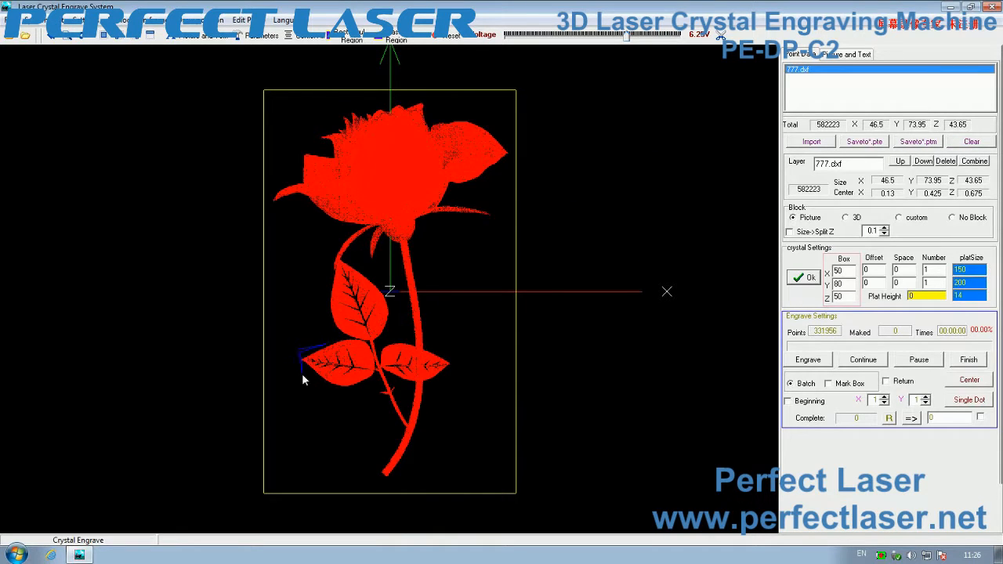
left_click(360, 393)
left_click(378, 383)
left_click(381, 358)
left_click(373, 329)
right_click(338, 337)
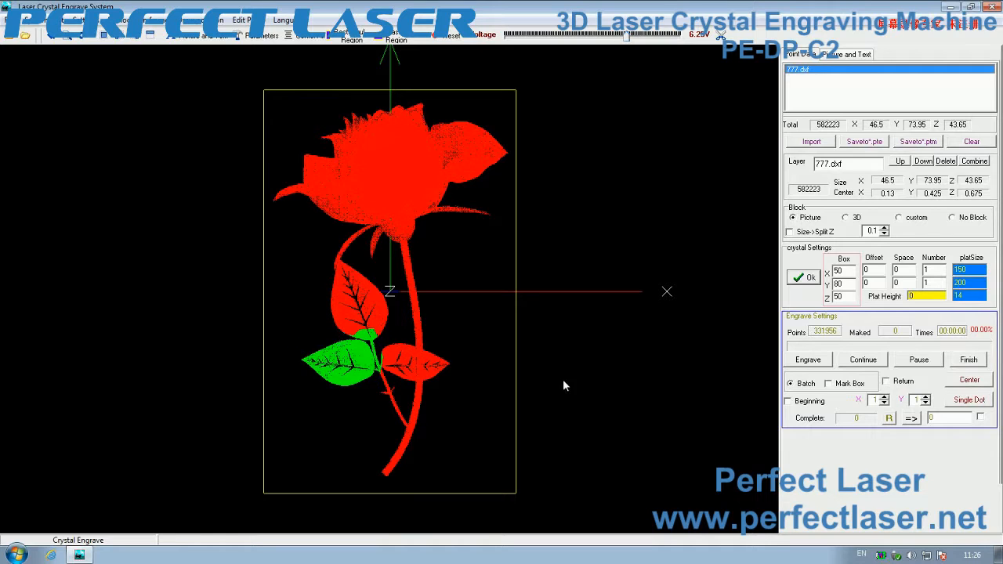
key("Delete")
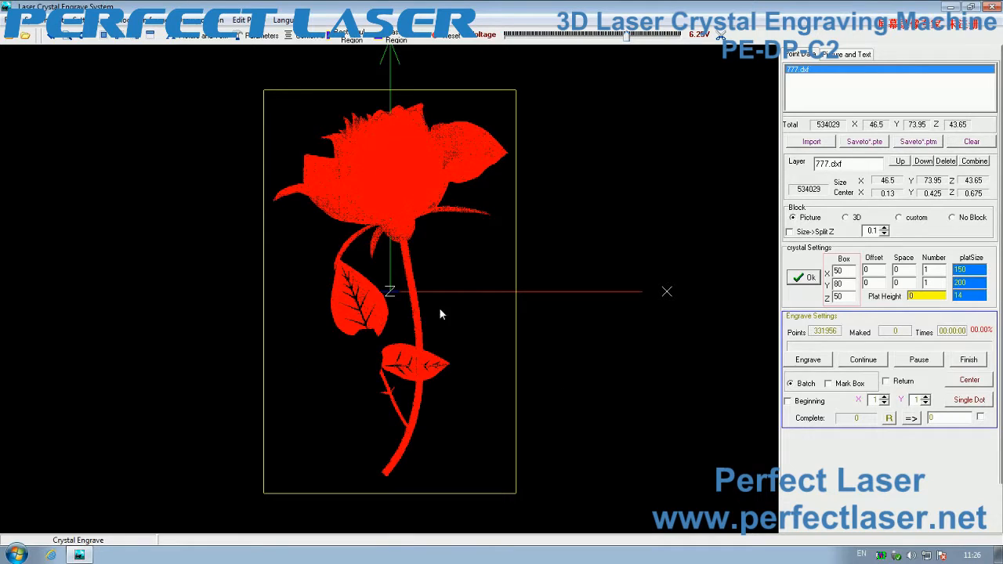
Step: Delete the points of the rose's lower right leaf using a rectangular region, and run a Reset
mouse_move(374, 346)
left_mouse_down()
mouse_move(431, 350)
mouse_move(463, 374)
mouse_move(397, 389)
mouse_move(367, 378)
left_mouse_up()
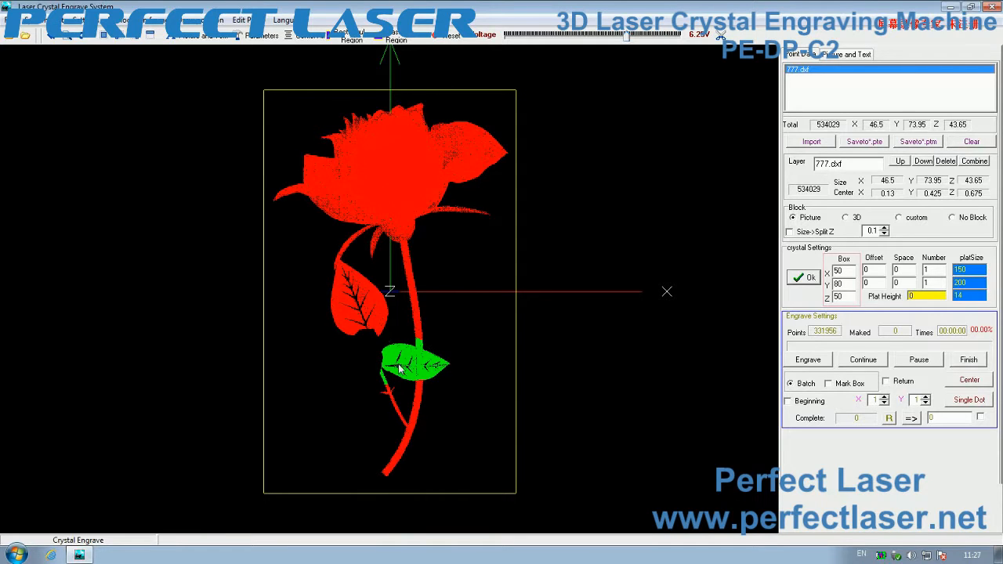
key("Delete")
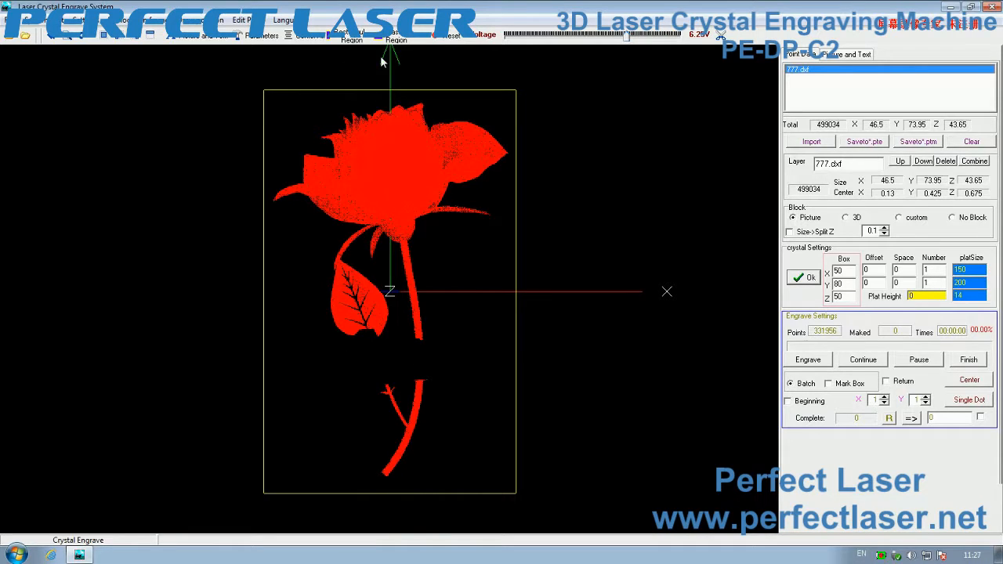
left_click(436, 40)
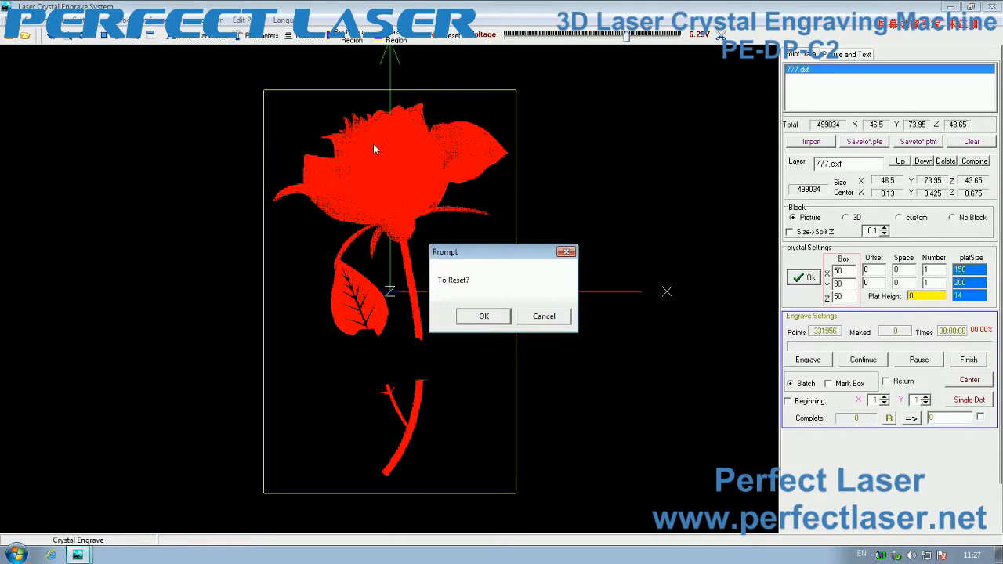
left_click(484, 317)
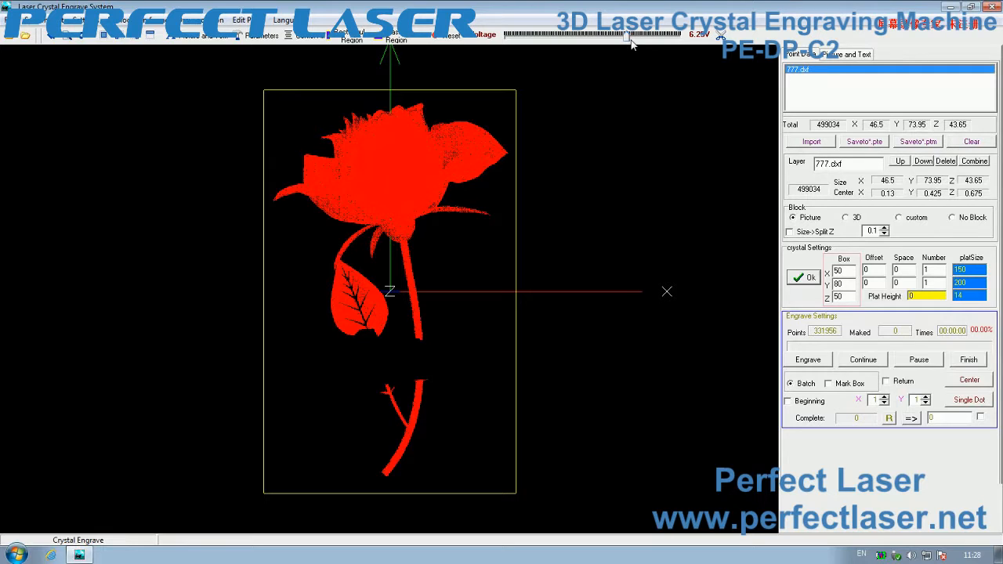
Step: Import 迪拜帆船酒店.dxf alongside the rose model
left_click(813, 142)
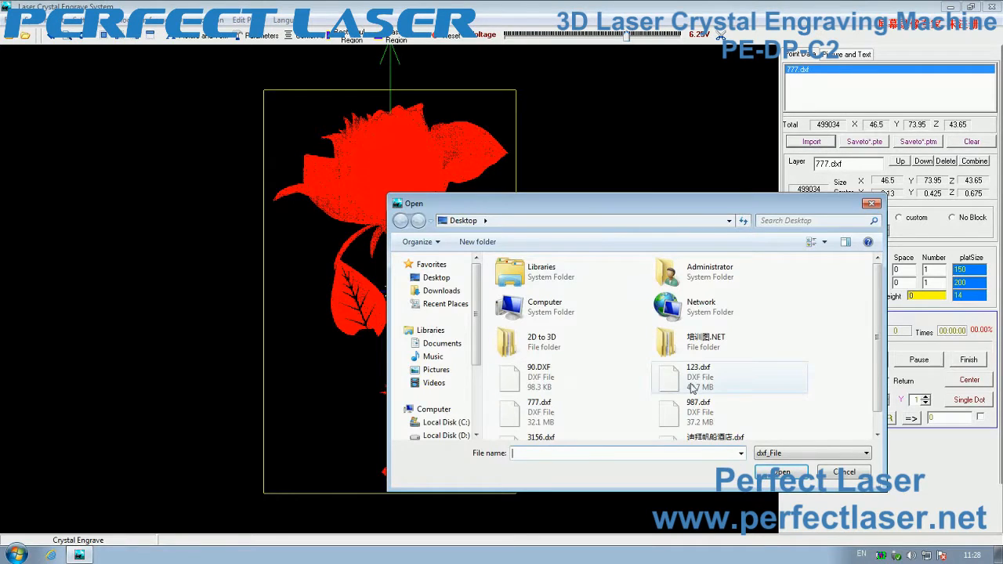
left_click_drag(876, 371, 877, 403)
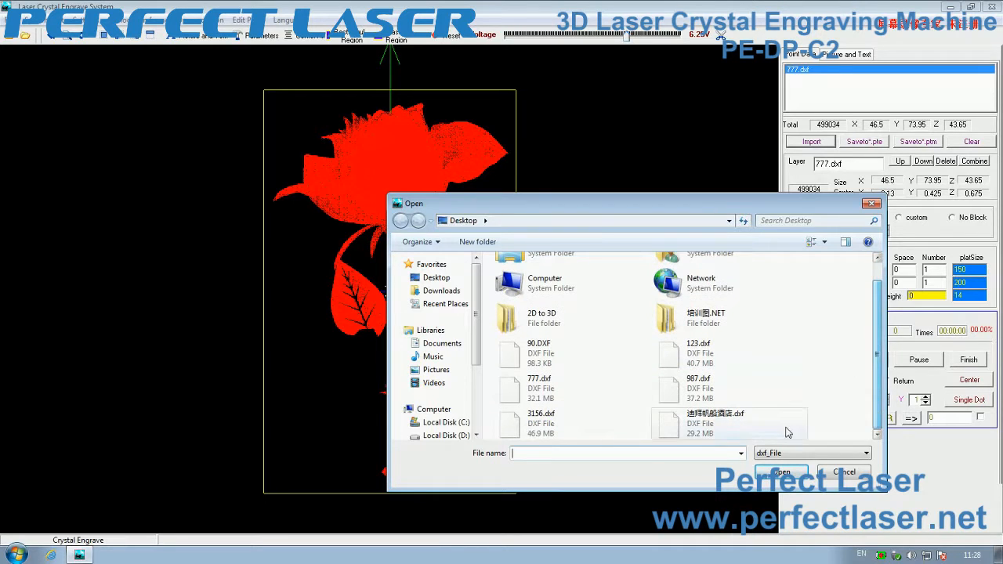
left_click(680, 432)
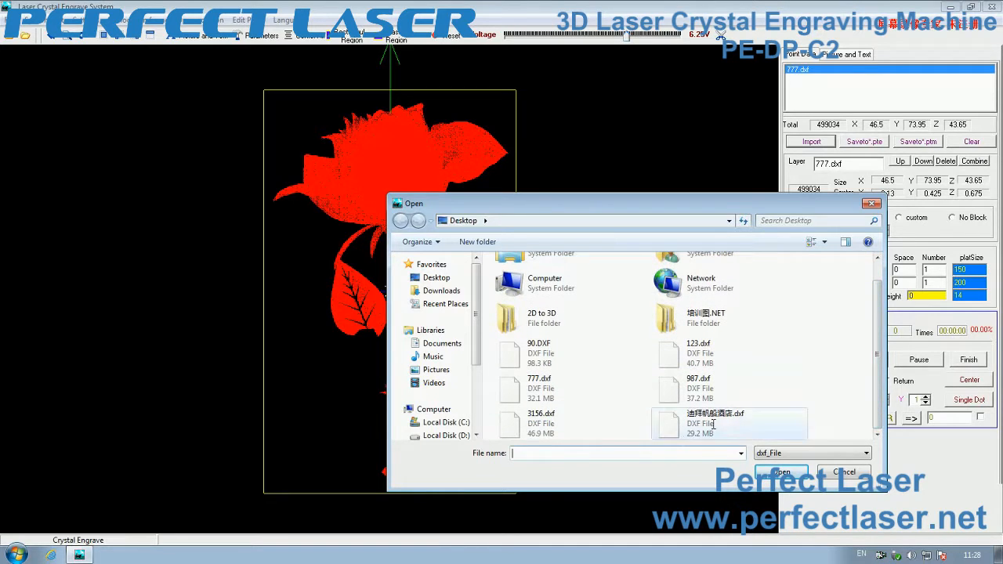
left_click(784, 472)
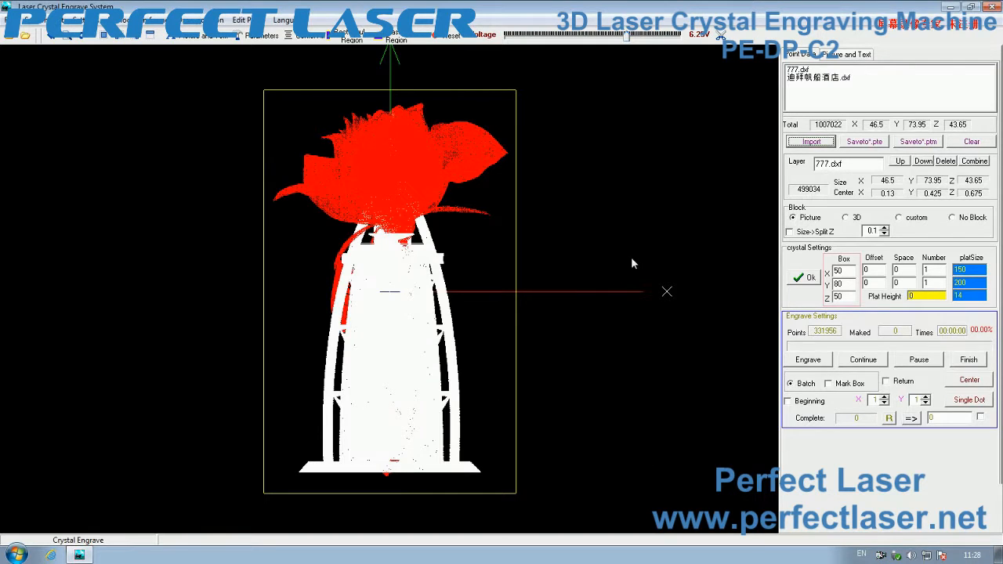
Step: Move the hotel model in X and Y out of the rose to about X 33.1, Y 7.8
left_click(835, 78)
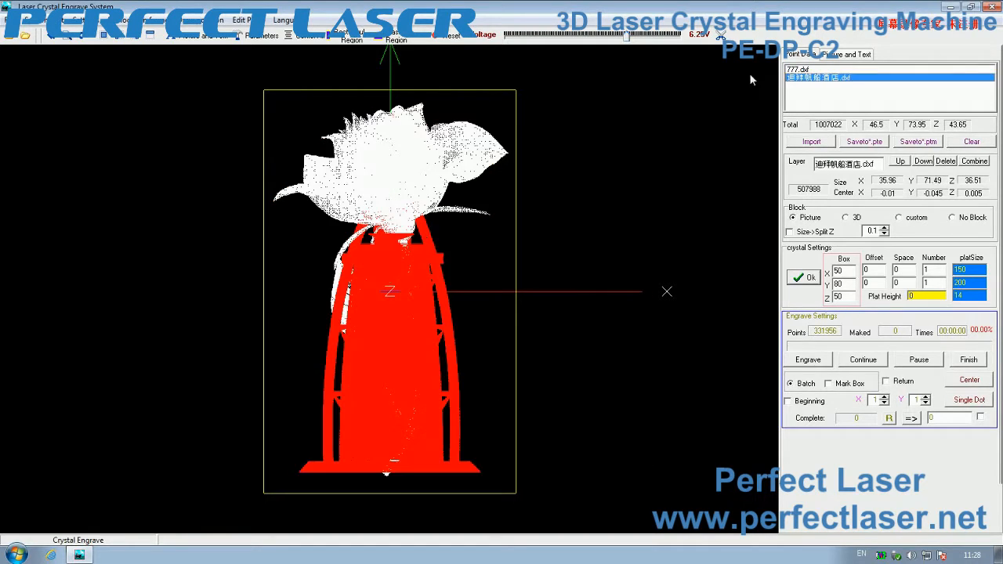
left_click(283, 21)
mouse_move(248, 21)
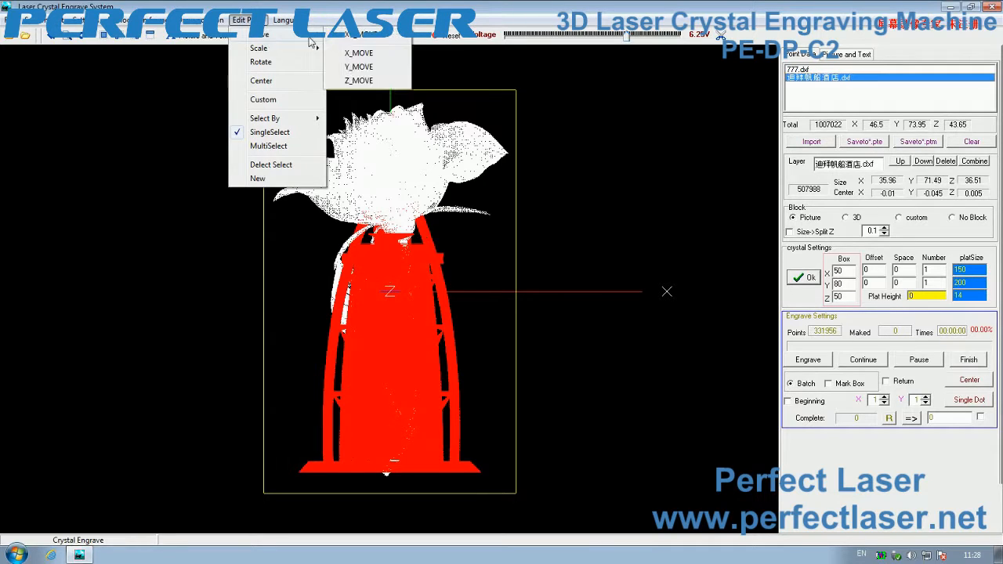
left_click(343, 36)
left_click_drag(377, 352, 529, 317)
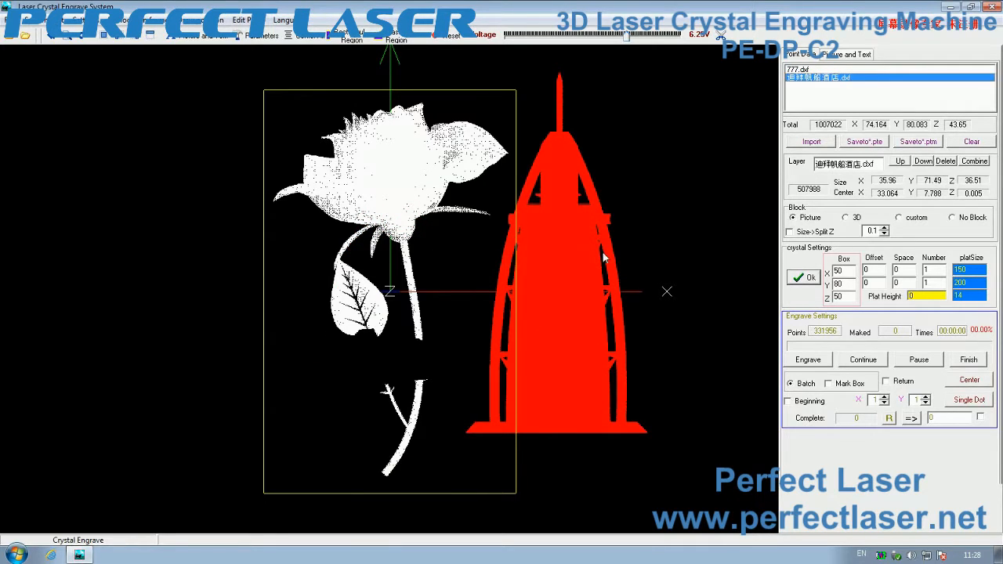
Step: Remove the hotel layer and import 迪拜帆船酒店.dxf again
left_click(6, 21)
left_click(8, 21)
left_click(9, 20)
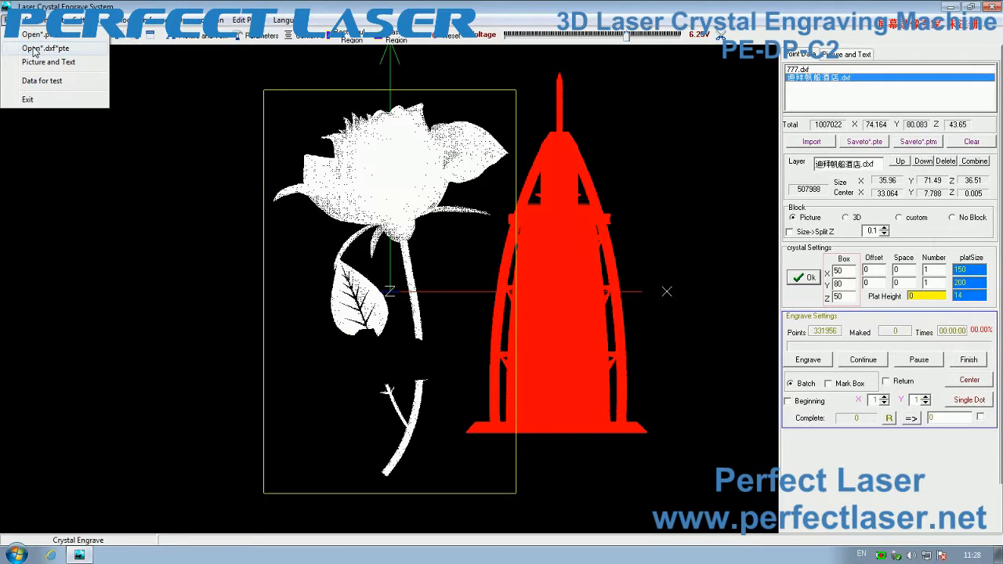
left_click(33, 49)
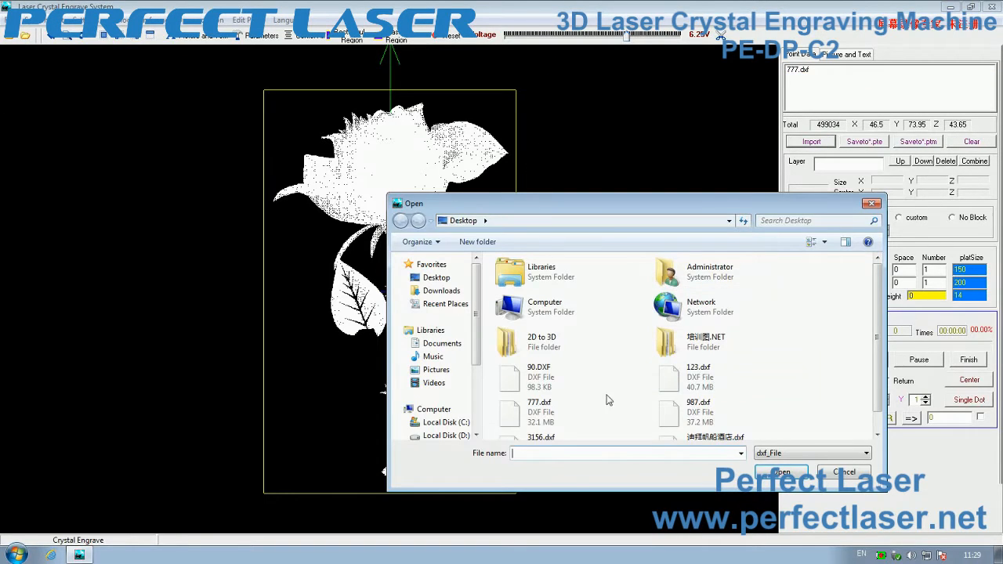
left_click(697, 436)
left_click(784, 472)
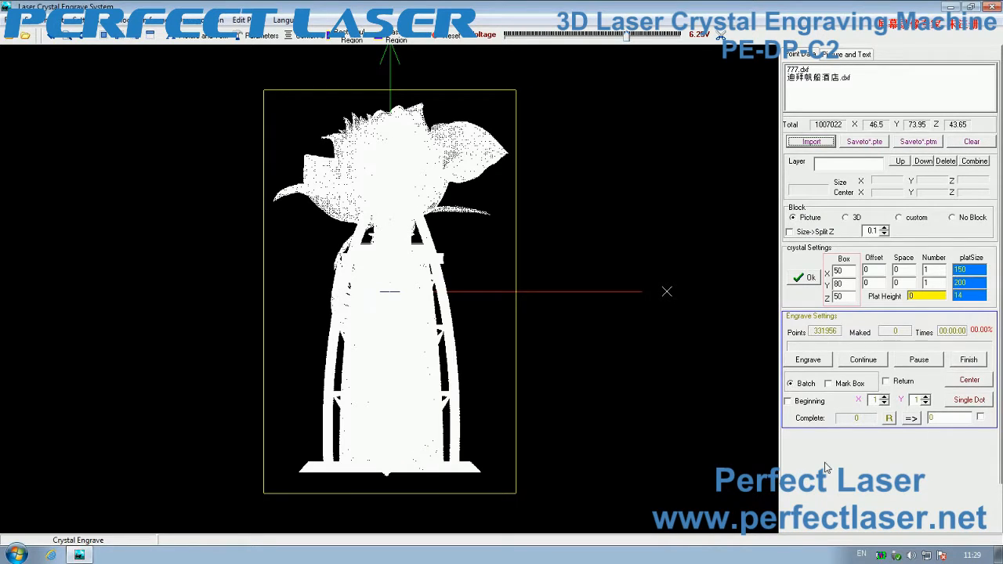
Step: Place the models side by side, moving the hotel to about X 17.4, Y -1.4 and the rose to about X -7.5, Y -0.8
left_click(823, 77)
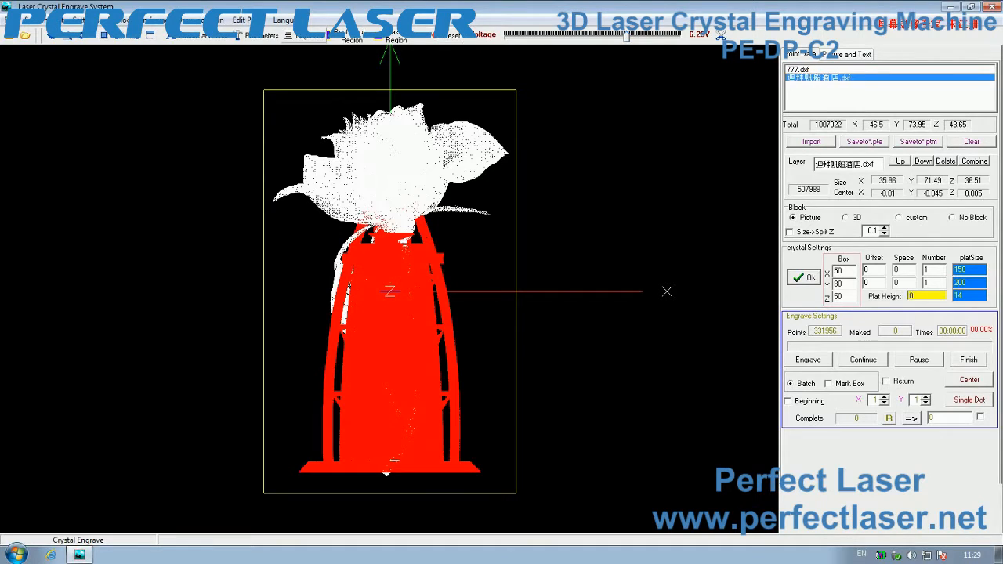
left_click(284, 19)
mouse_move(244, 21)
mouse_move(285, 35)
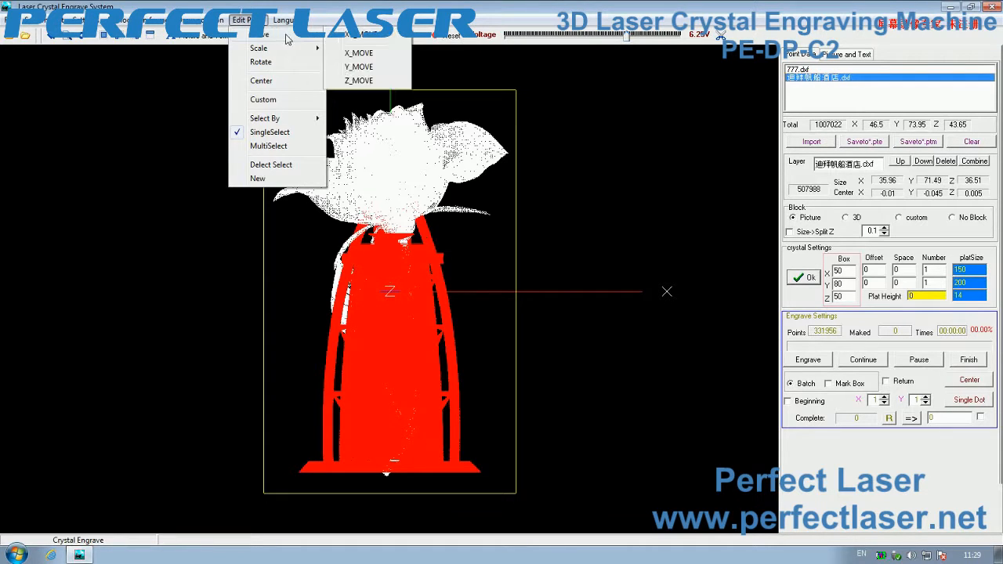
left_click(345, 37)
left_click_drag(412, 388, 498, 377)
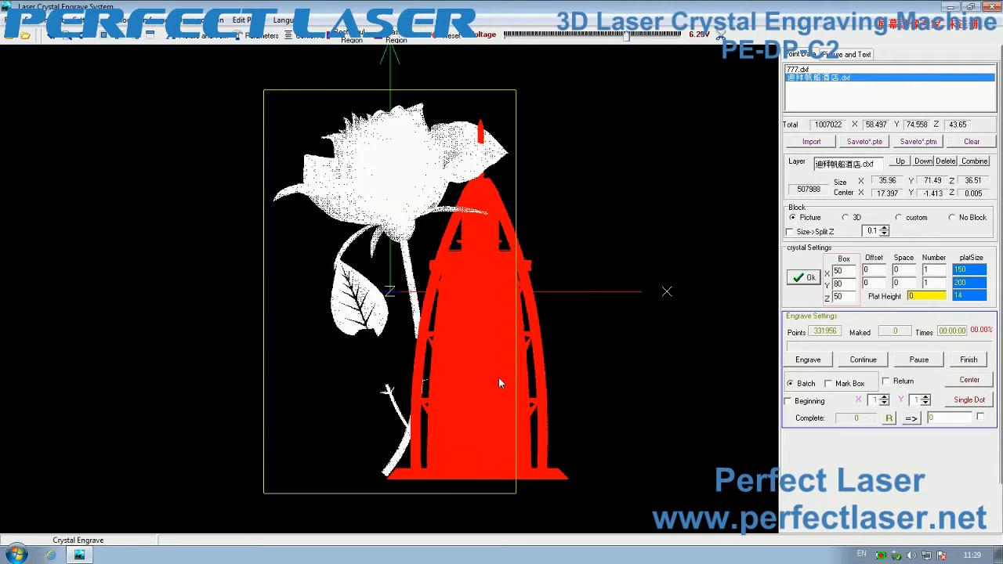
left_click(797, 69)
left_click_drag(379, 138, 499, 282)
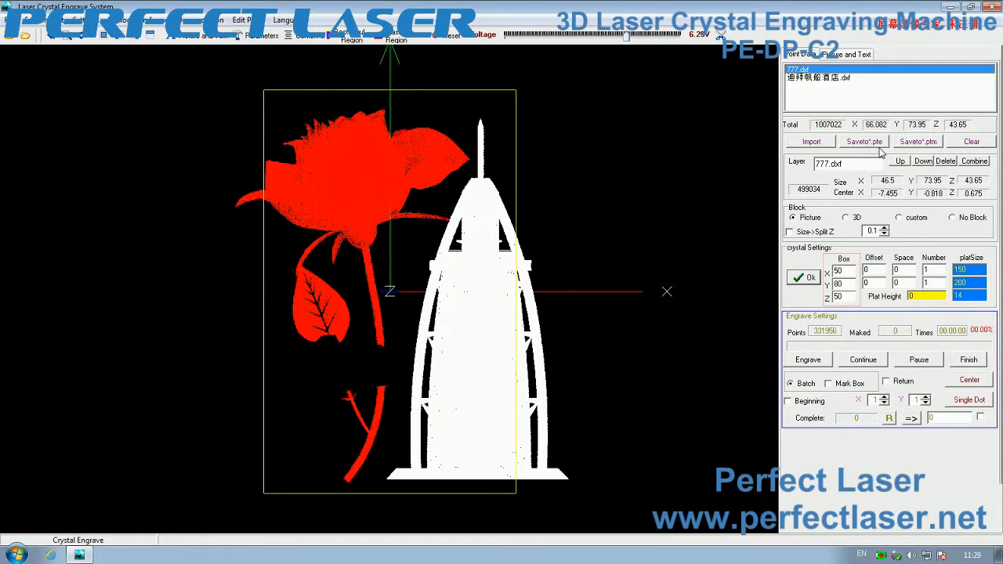
Step: Look over the file opening options and the dialog for saving the points as a pte file, without saving
left_click(11, 19)
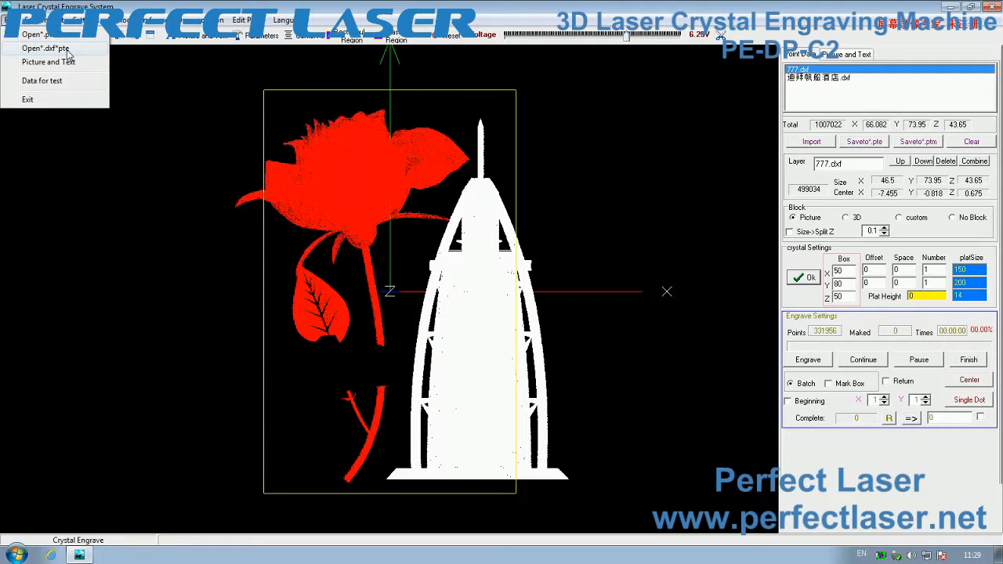
left_click(153, 71)
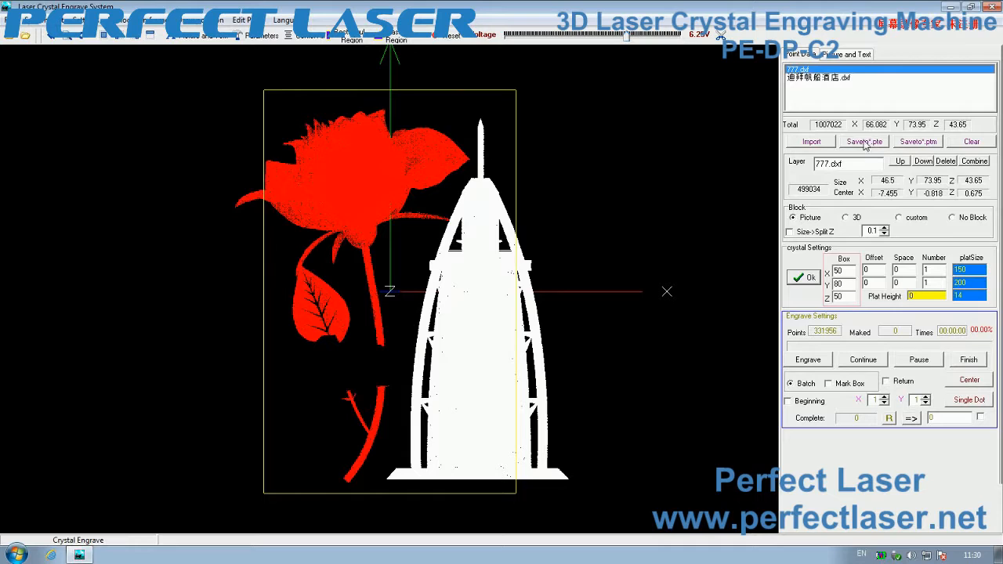
left_click(10, 20)
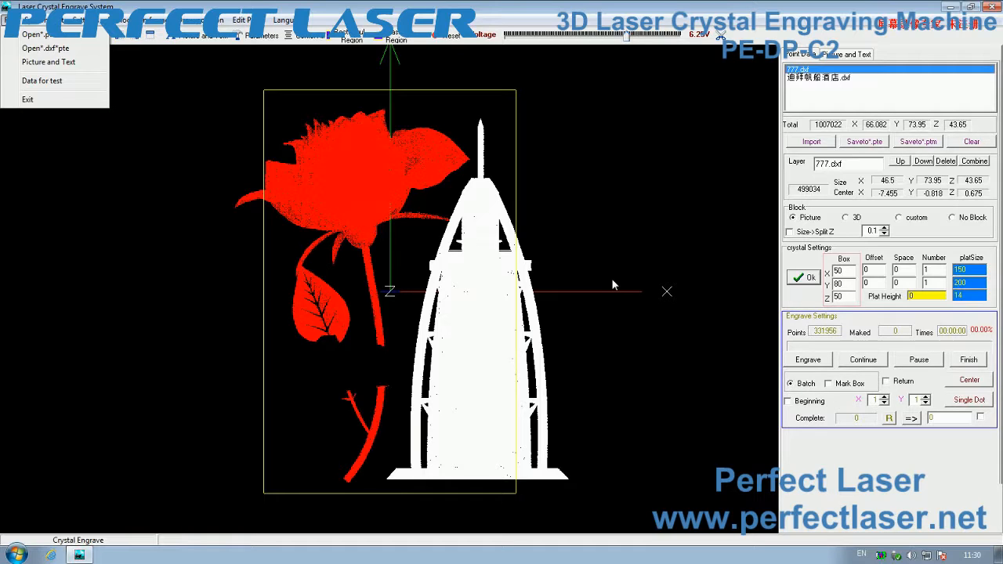
left_click(875, 146)
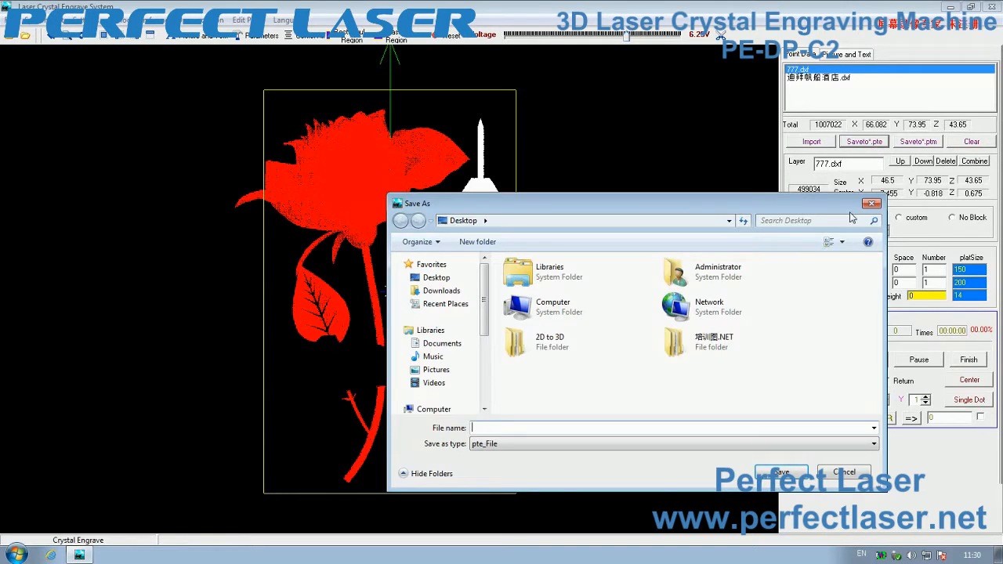
left_click(874, 204)
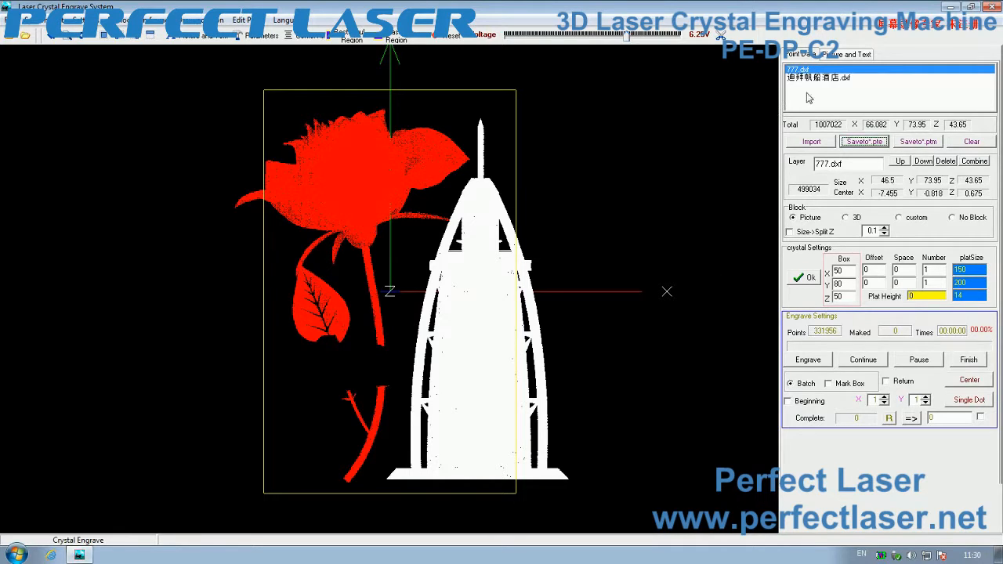
Step: Select the rose and hotel layers in turn, and shift the 777.dxf layer down and back up in the layer order
left_click_drag(810, 71, 817, 83)
left_click(811, 69)
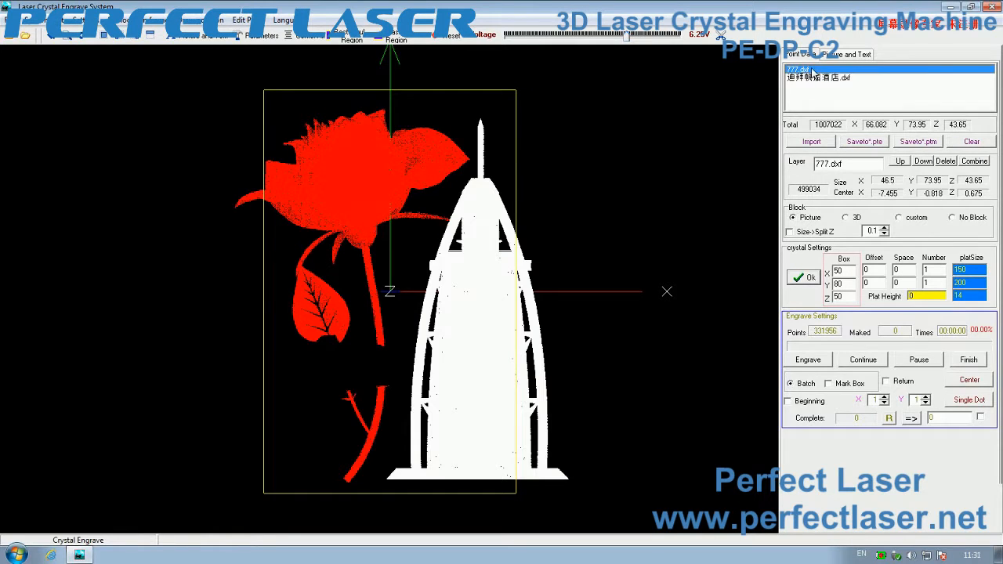
left_click(825, 78)
left_click(817, 69)
left_click(824, 77)
left_click(825, 70)
left_click(923, 161)
left_click(899, 162)
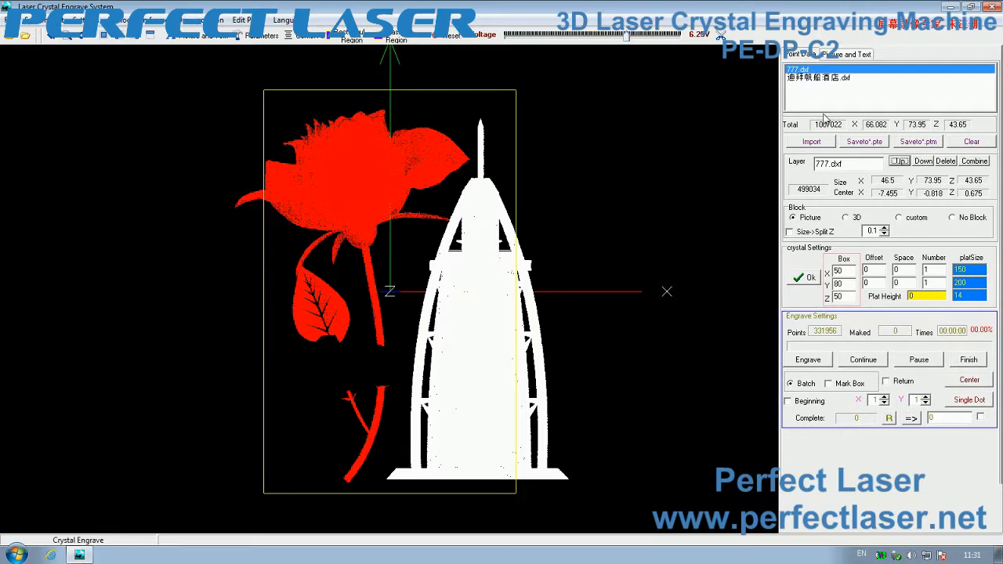
Step: Delete the 777.dxf layer and clear all remaining point data
left_click(949, 161)
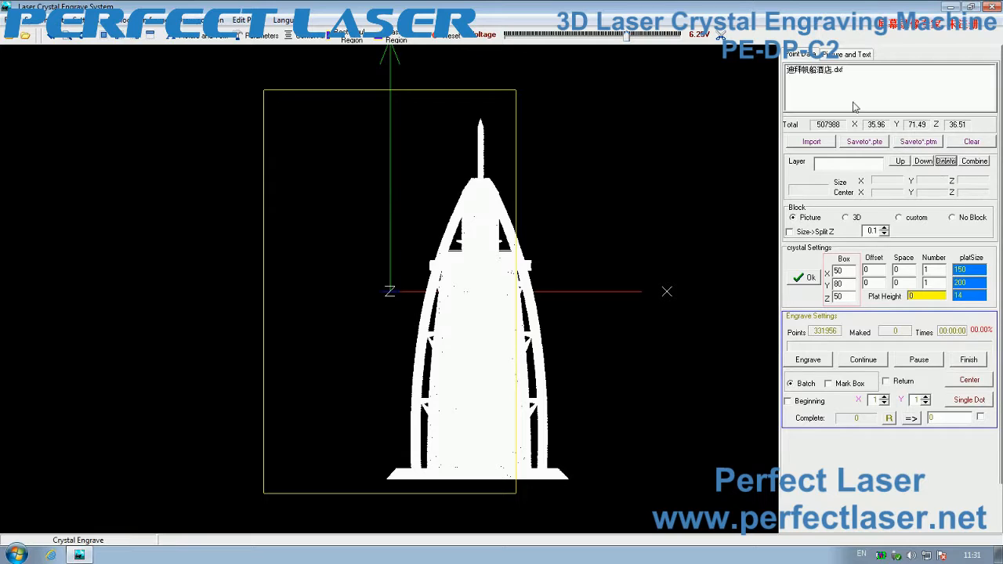
left_click(980, 141)
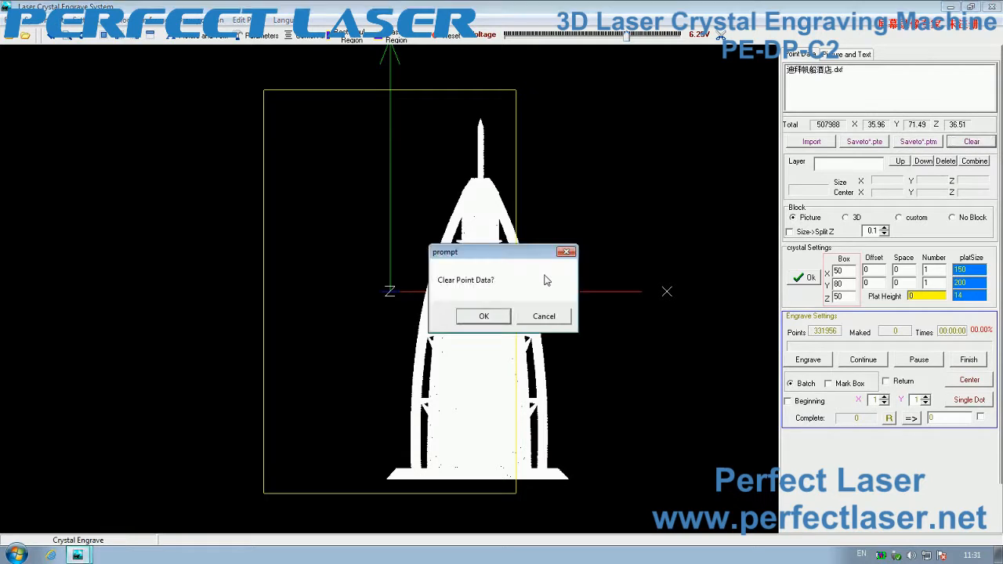
left_click(498, 317)
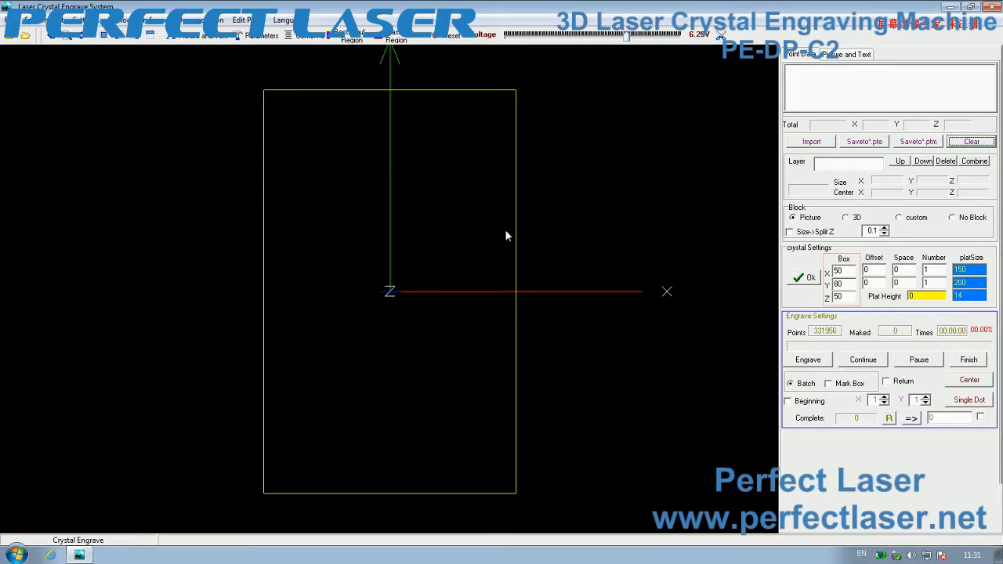
Step: Open the car model file 123.dxf from the desktop
left_click(8, 20)
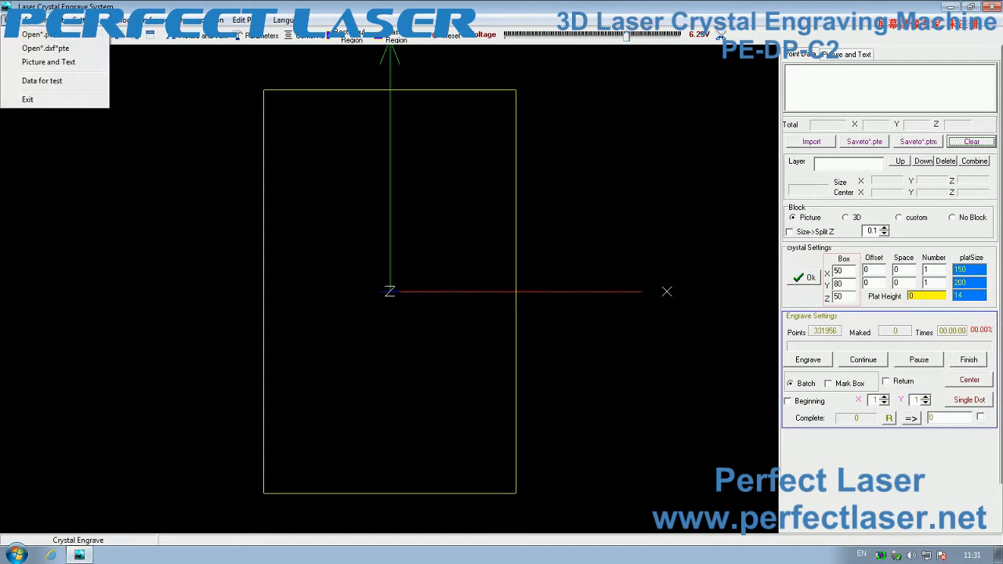
left_click(43, 48)
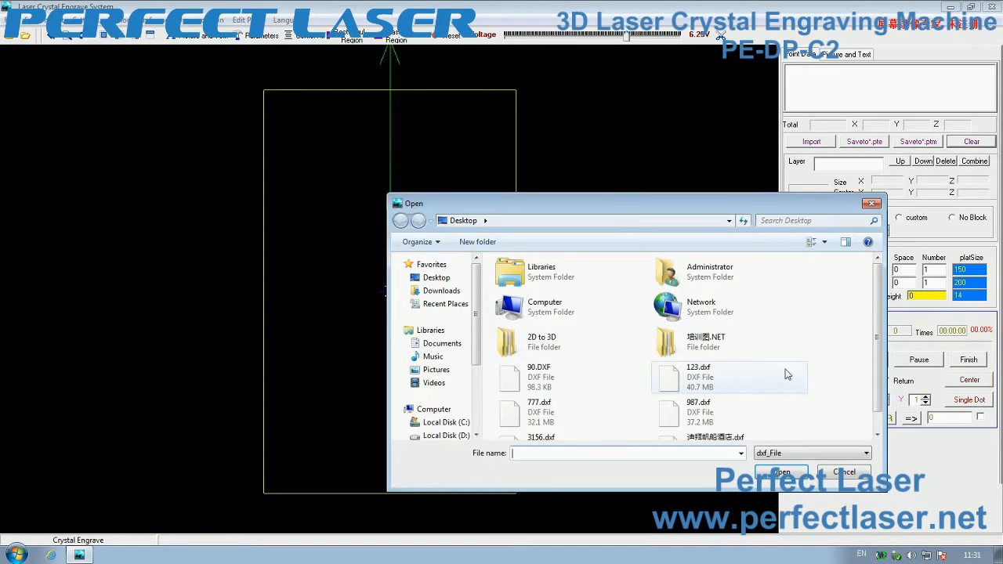
left_click(725, 387)
double_click(726, 387)
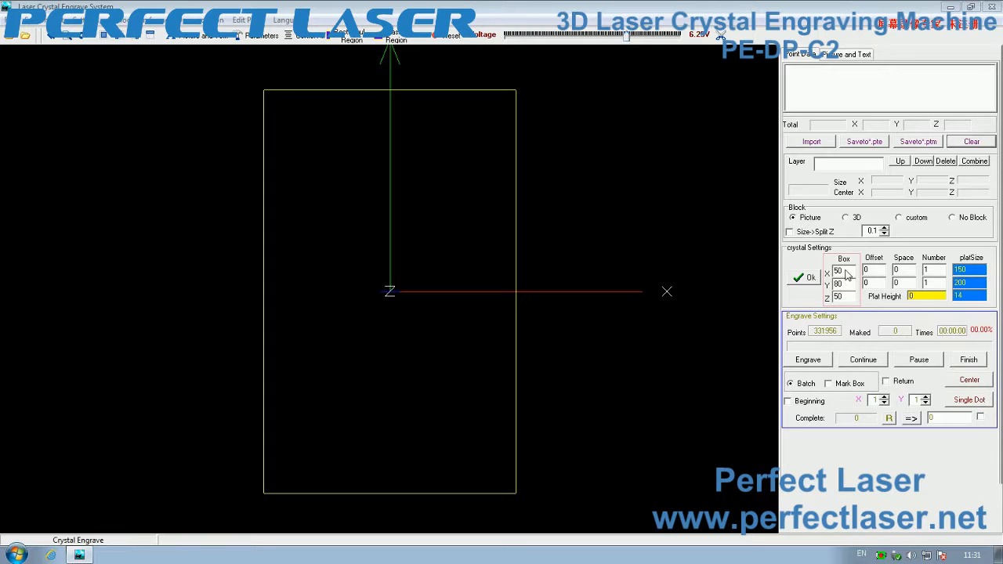
Step: Set the crystal box size to X 80 and Y 50 and apply it
mouse_move(848, 272)
left_mouse_down()
mouse_move(820, 277)
mouse_move(831, 284)
left_mouse_up()
type("80")
type("50")
left_click(807, 277)
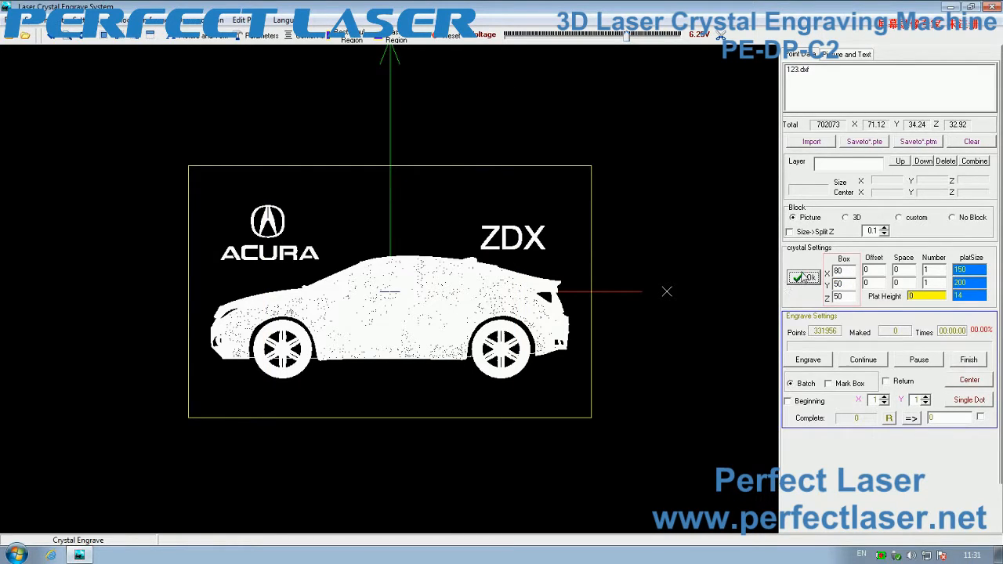
Step: Select the 123.dxf layer and highlight its layer name
left_click(802, 72)
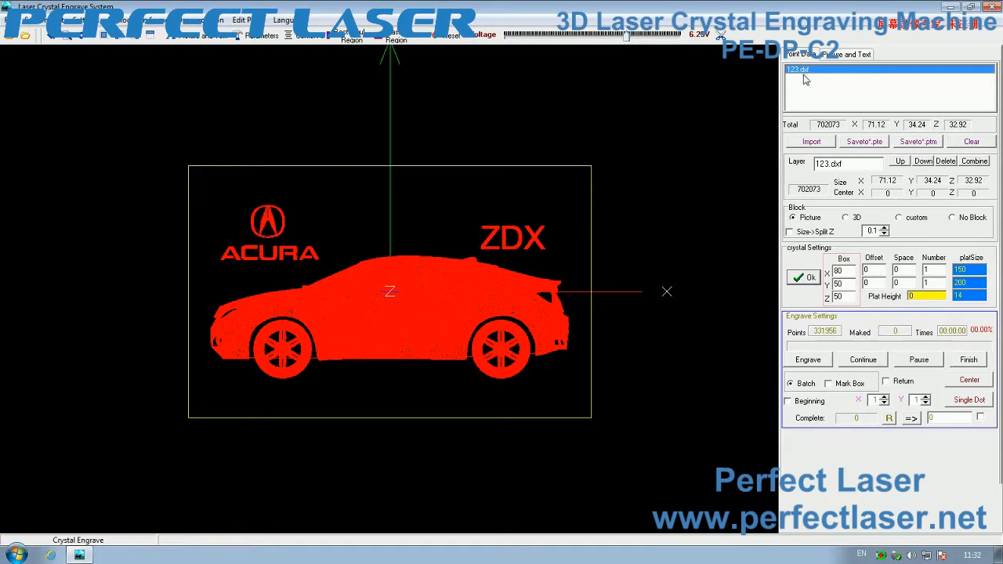
left_click_drag(849, 167, 800, 160)
left_click(857, 164)
double_click(857, 163)
Step: Try the 3D, custom and No Block modes for the car's points and return to Picture
left_click(845, 218)
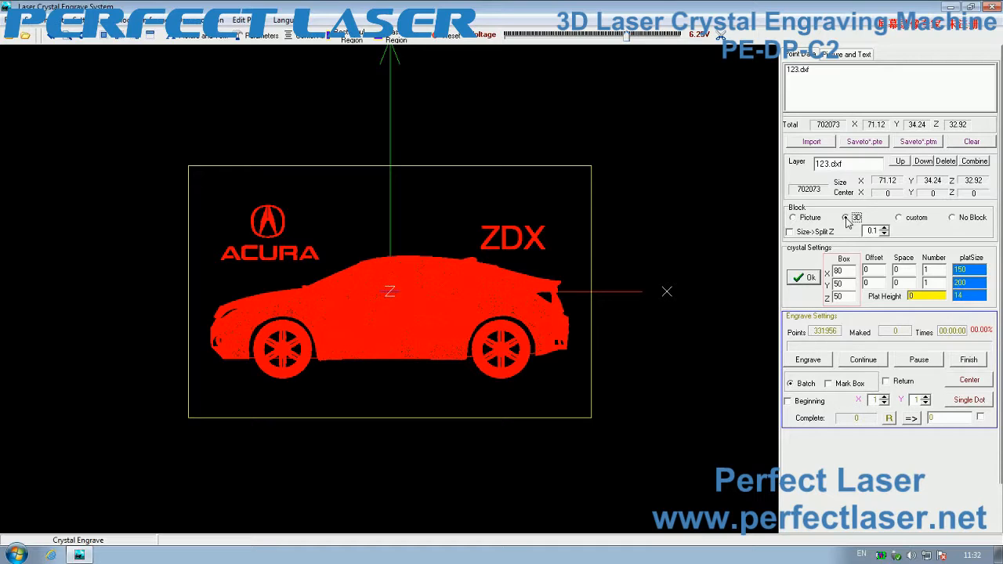
left_click(901, 221)
left_click(964, 222)
left_click(793, 218)
Step: Re-enter 80 as the crystal box's X size and go over its Y and Z size values
left_click(837, 270)
type("80")
double_click(838, 270)
double_click(839, 283)
double_click(840, 296)
scroll(737, 268, "down", 9)
scroll(508, 267, "up", 9)
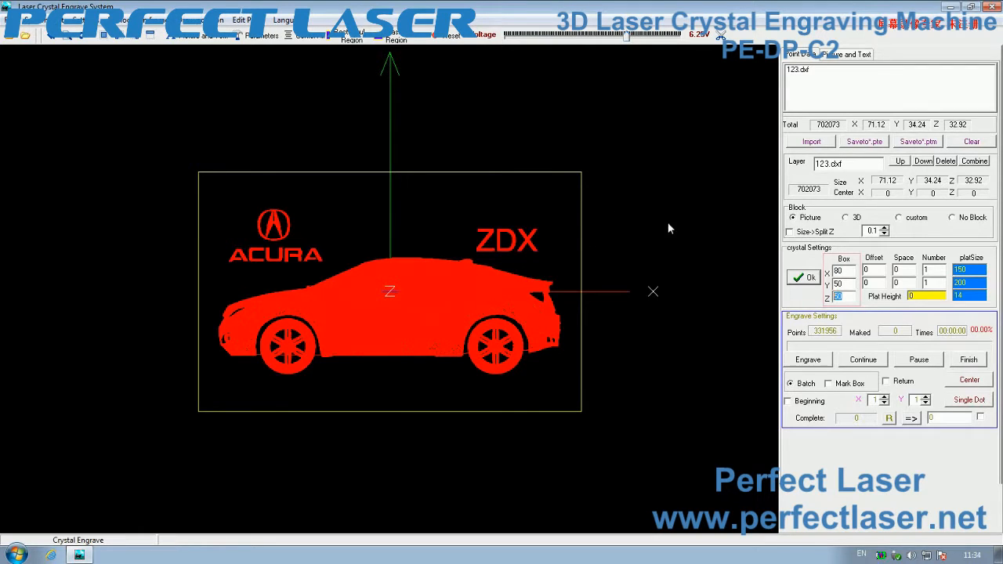
Step: Show the plat behind the crystal, hide it and show it again
right_click(637, 224)
left_click(677, 259)
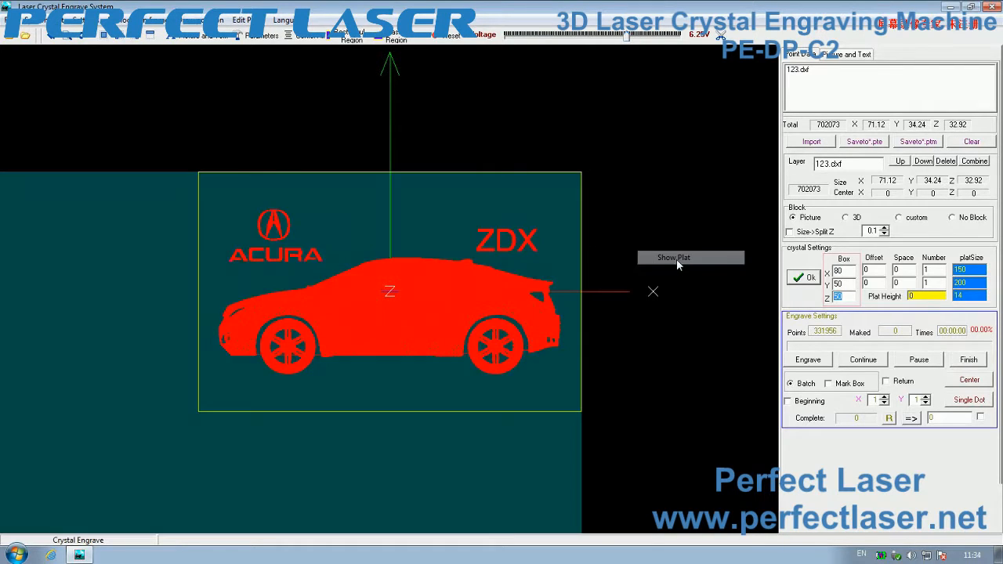
scroll(608, 263, "down", 5)
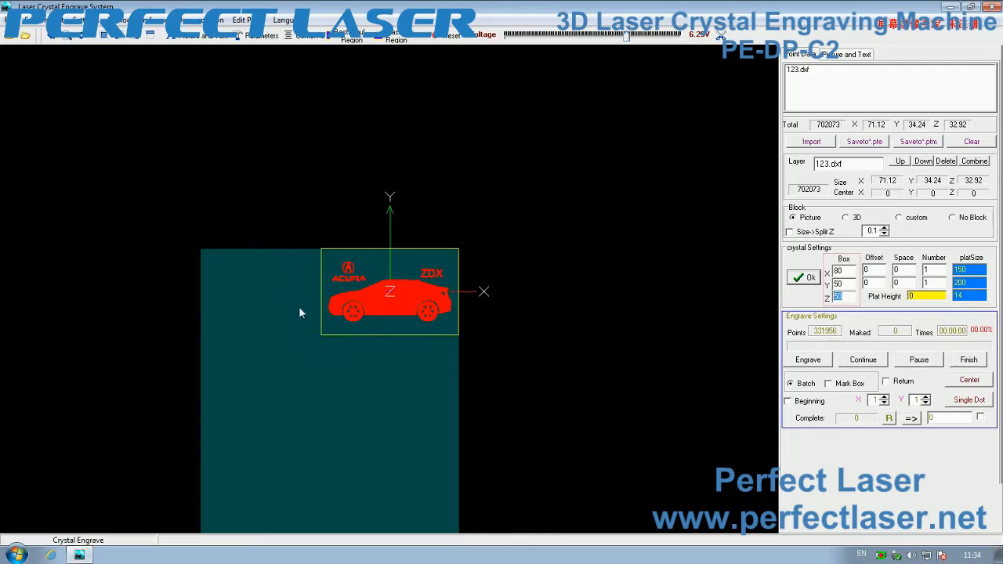
right_click(540, 210)
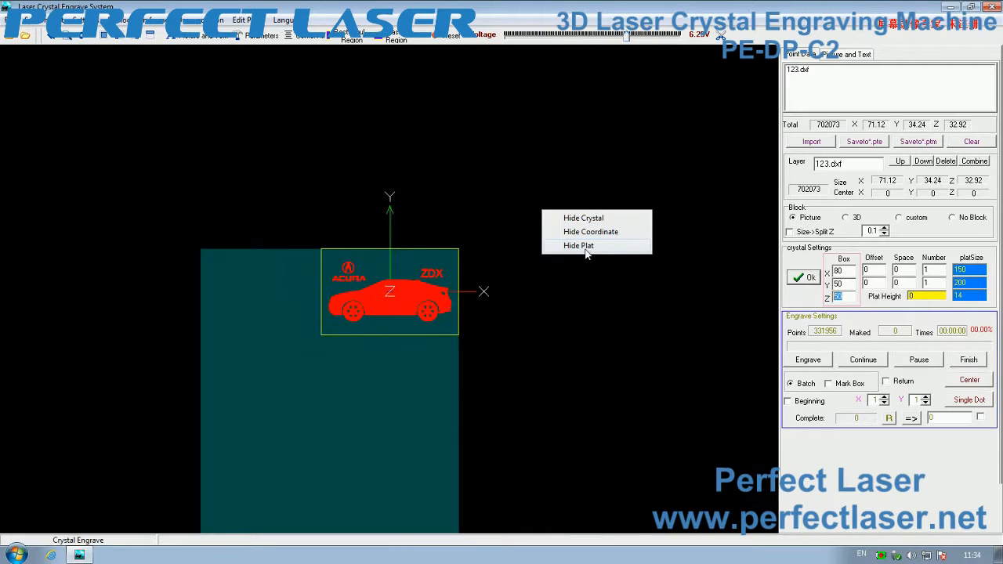
left_click(584, 247)
right_click(585, 249)
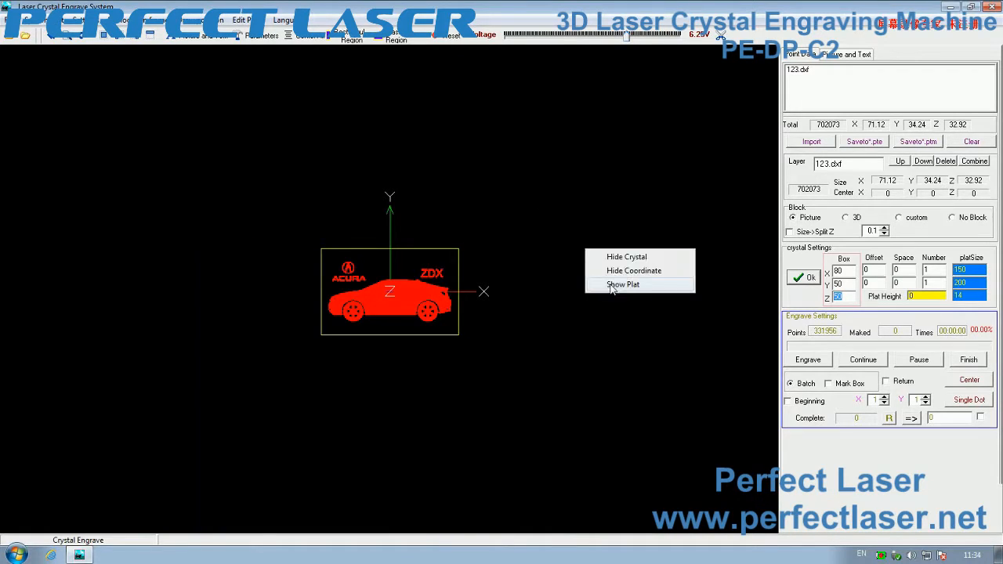
left_click(611, 283)
scroll(282, 288, "down", 2)
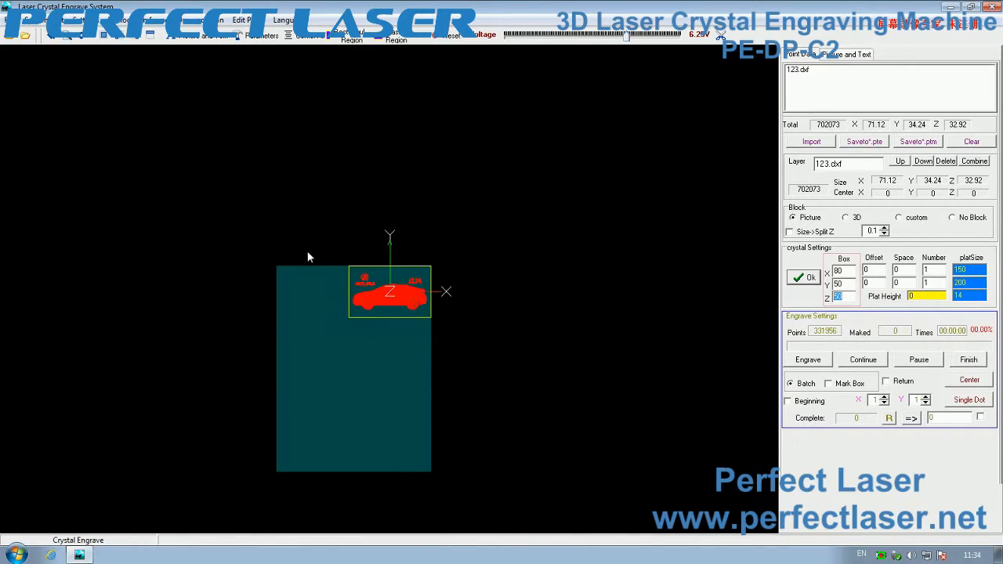
scroll(307, 257, "up", 2)
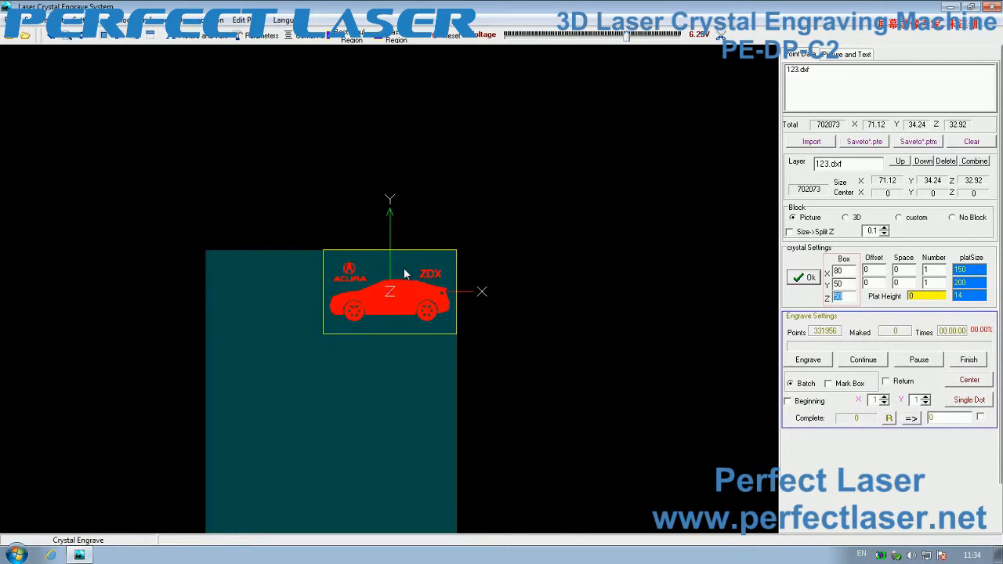
Step: Set the crystal offset to 20 in X and 20 in Y, applying each value
left_click(868, 270)
type("20")
left_click(804, 279)
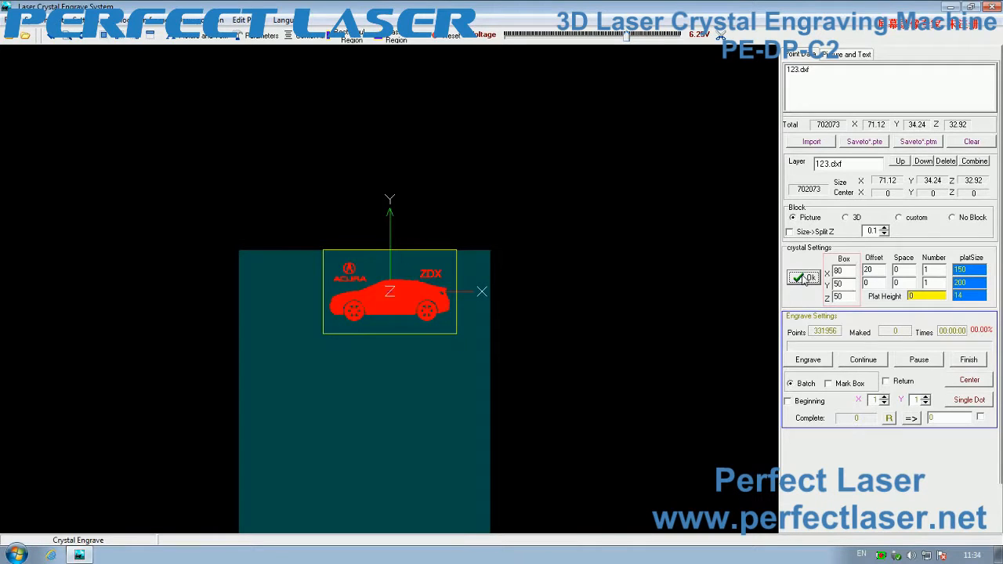
left_click_drag(877, 285, 809, 288)
type("20")
left_click(805, 279)
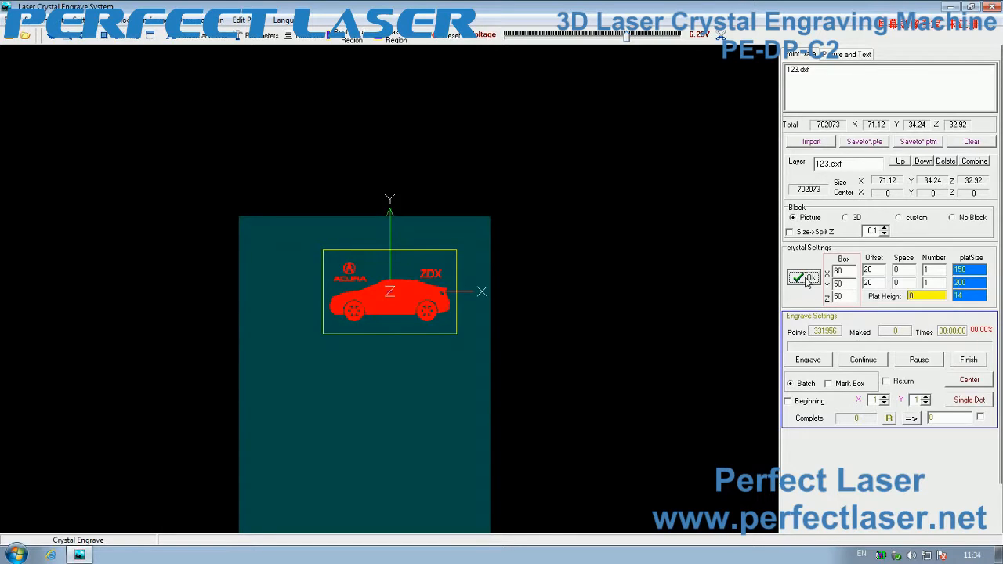
Step: Set the number of crystals to 2 in X and 2 in Y and apply the layout
left_click_drag(940, 270, 808, 271)
type("2")
double_click(932, 283)
type("2")
left_click(811, 279)
scroll(470, 301, "up", 3)
scroll(435, 304, "down", 2)
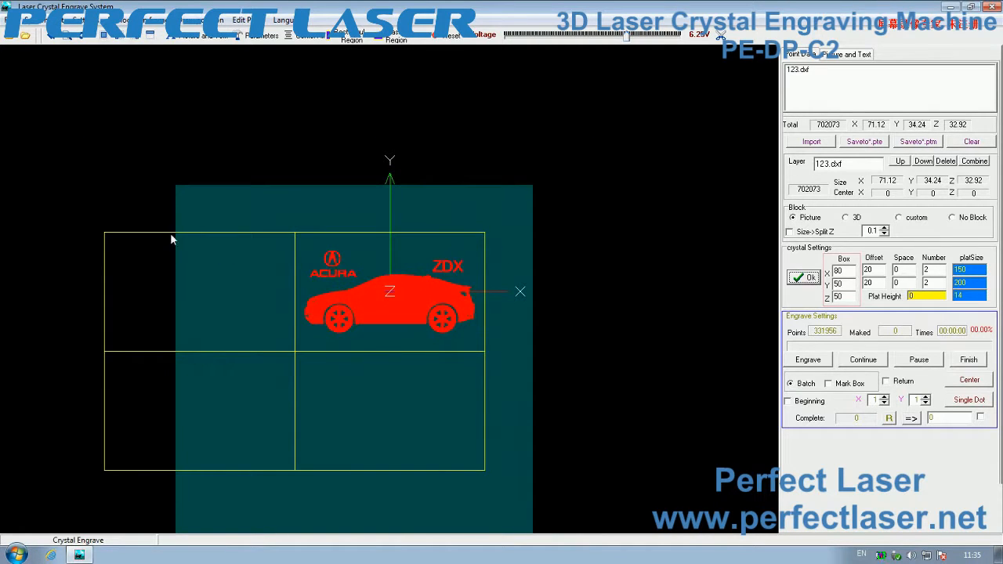
Step: Set the number of crystals to 1 in X and 3 in Y and apply the layout
double_click(928, 269)
type("1")
scroll(849, 311, "down", 6)
left_click_drag(931, 284, 876, 289)
type("3")
left_click(798, 279)
scroll(463, 308, "up", 4)
scroll(476, 300, "down", 1)
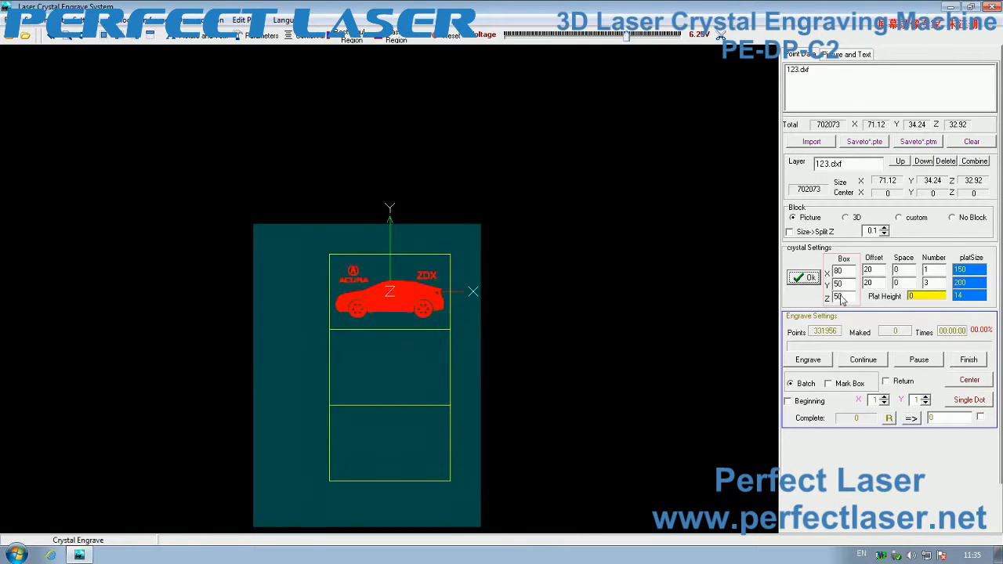
Step: Set the Y space between the crystals to 20 and apply it, then go to the Y crystal number and reapply
left_click_drag(909, 284, 877, 284)
type("20")
left_click(801, 281)
scroll(460, 300, "down", 2)
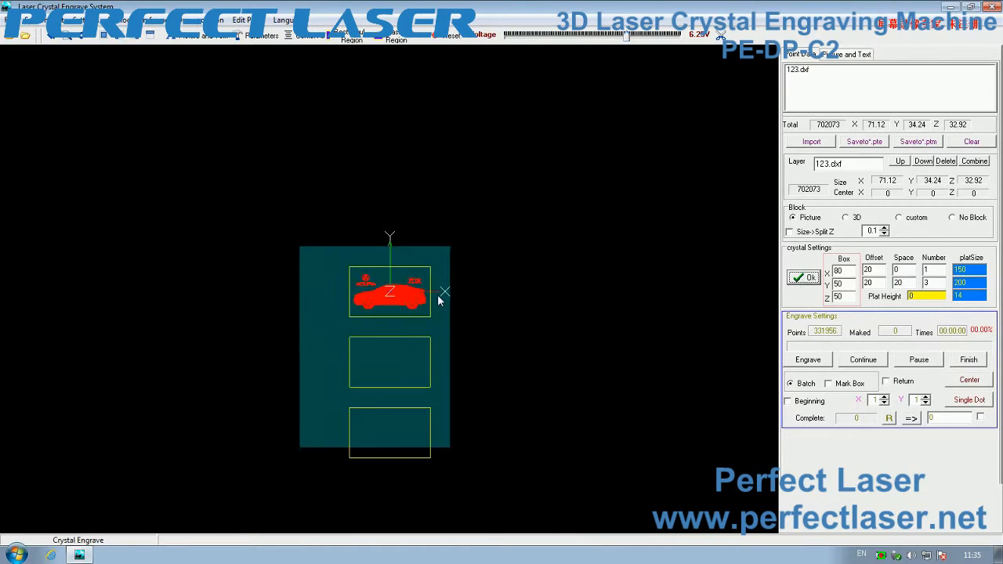
left_click_drag(936, 283, 828, 285)
left_click(802, 277)
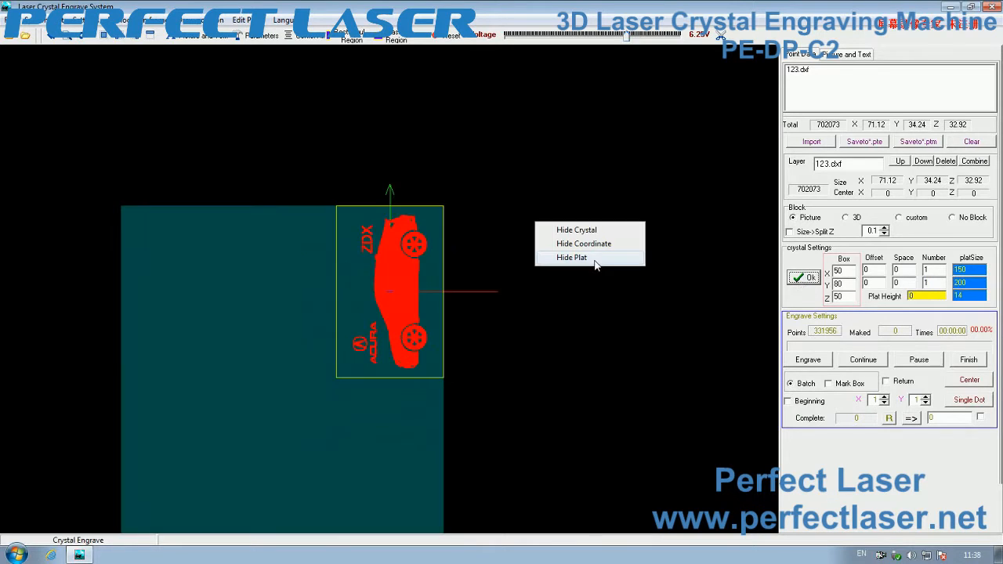
Step: Hide the plat around the rotated car's crystal and show it again
left_click(583, 257)
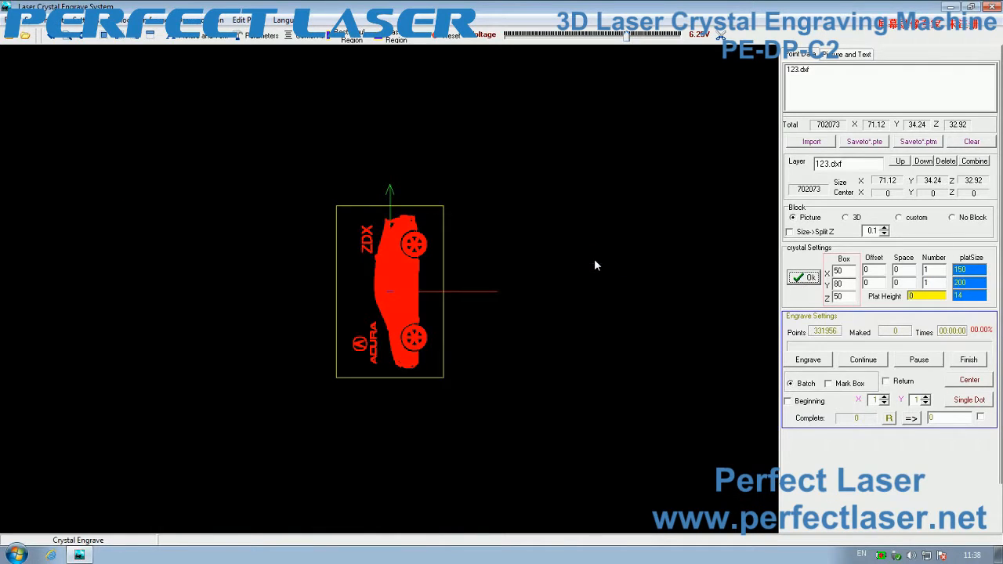
right_click(551, 225)
right_click(524, 188)
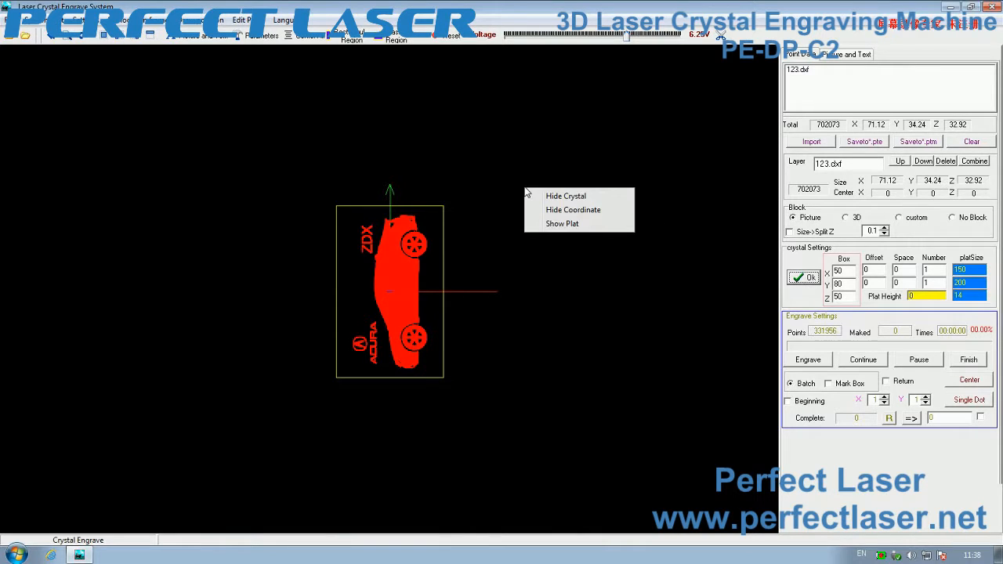
right_click(496, 185)
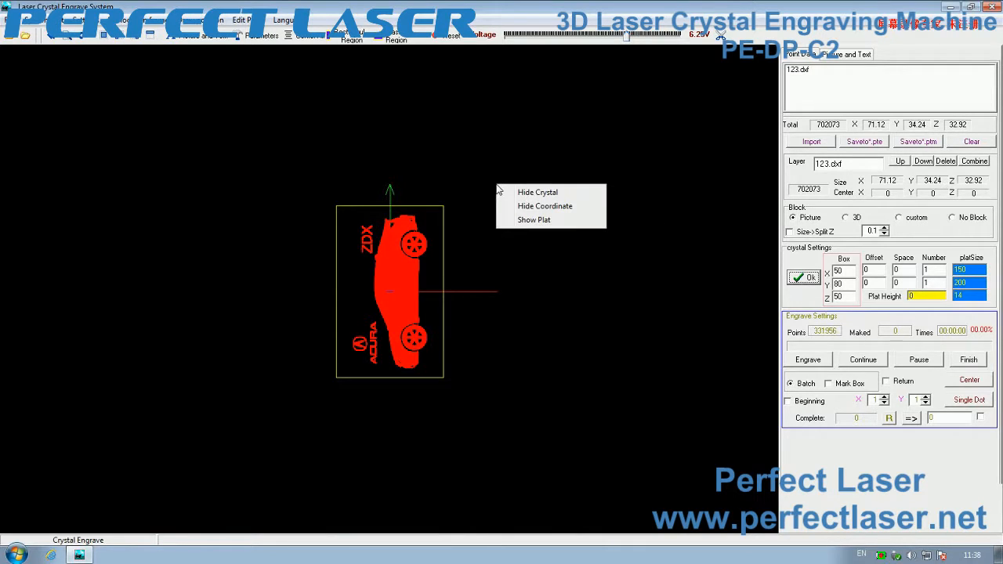
left_click(532, 221)
scroll(517, 231, "down", 3)
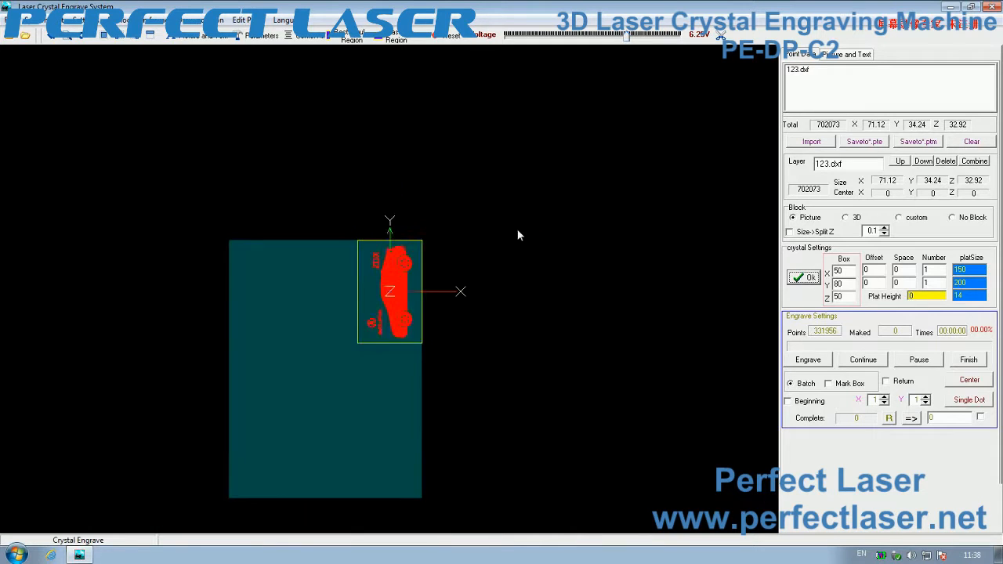
Step: Hide the crystal box outline around the car and show it again
right_click(514, 260)
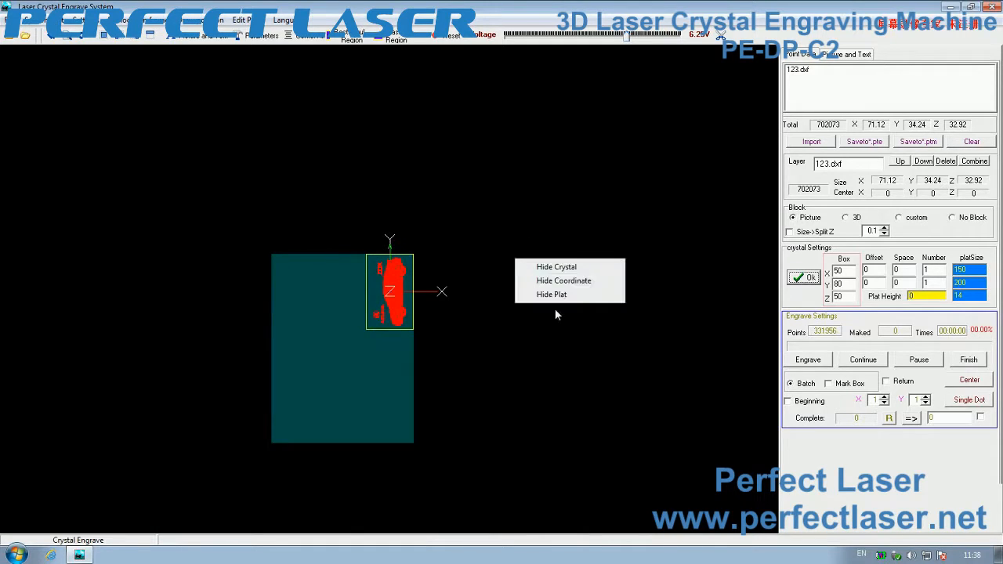
left_click(495, 229)
right_click(513, 225)
left_click(553, 231)
right_click(547, 228)
left_click(571, 236)
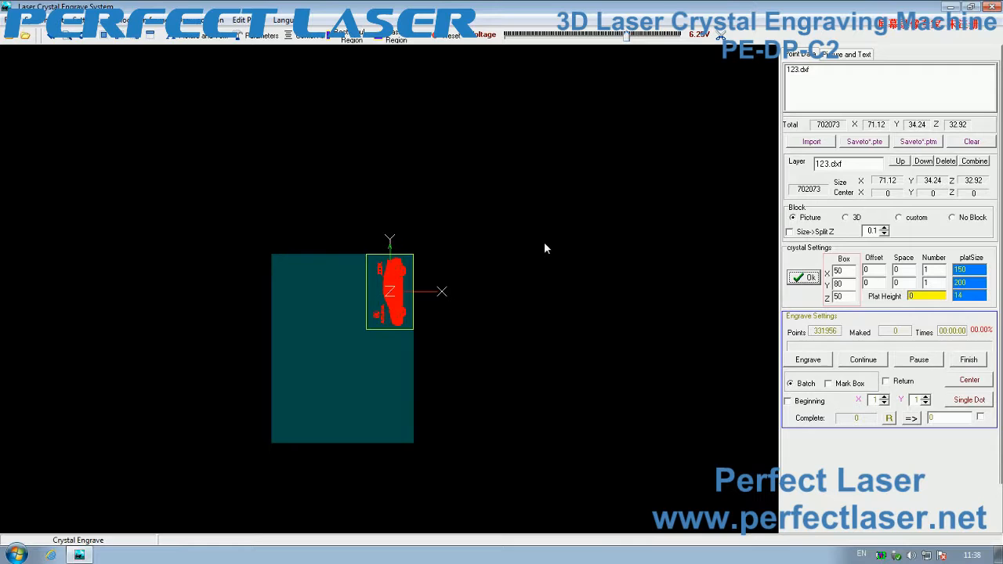
Step: Hide the coordinate axes and show them again, two times over
scroll(493, 260, "up", 4)
scroll(495, 257, "down", 1)
right_click(517, 251)
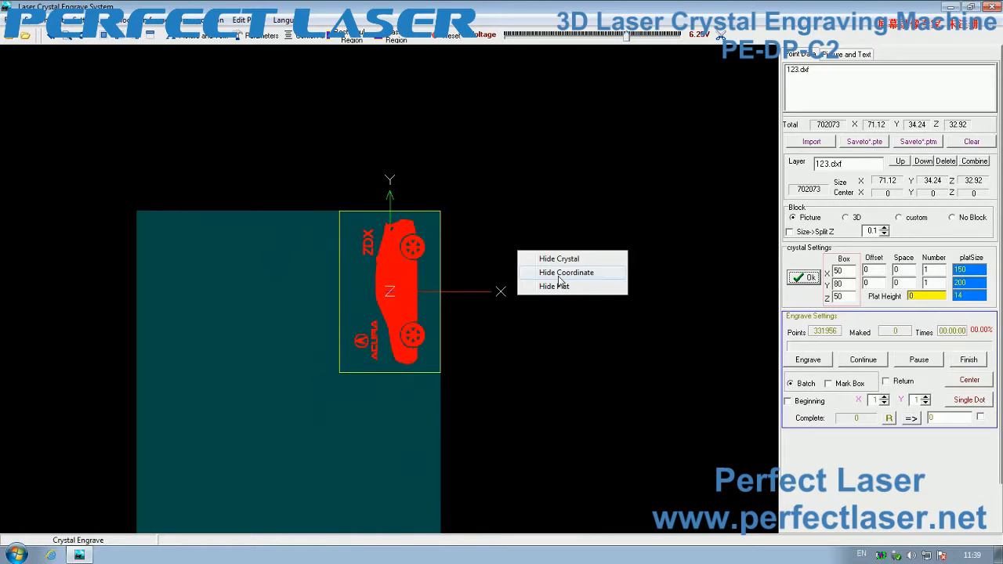
left_click(558, 275)
right_click(556, 233)
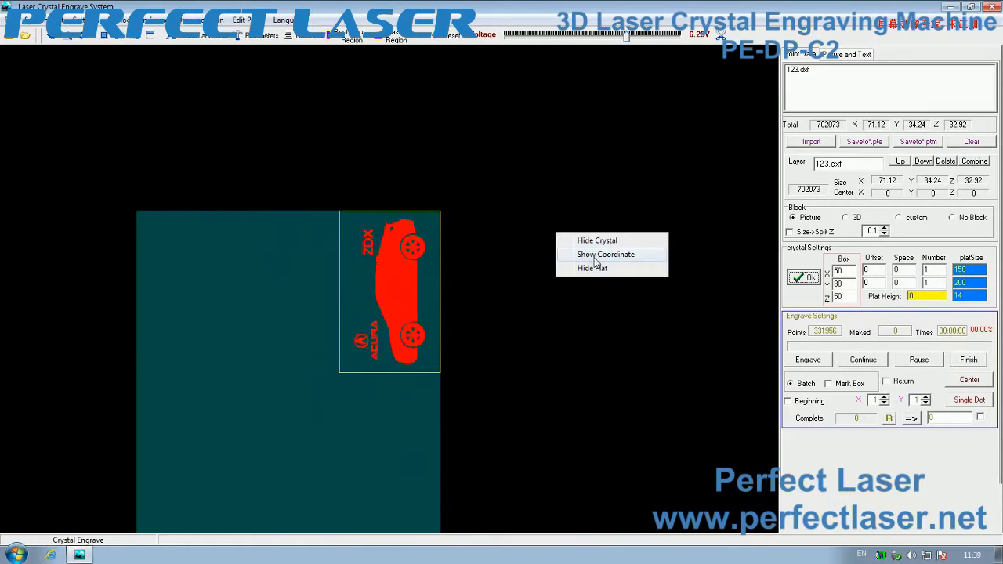
left_click(596, 256)
scroll(444, 264, "up", 1)
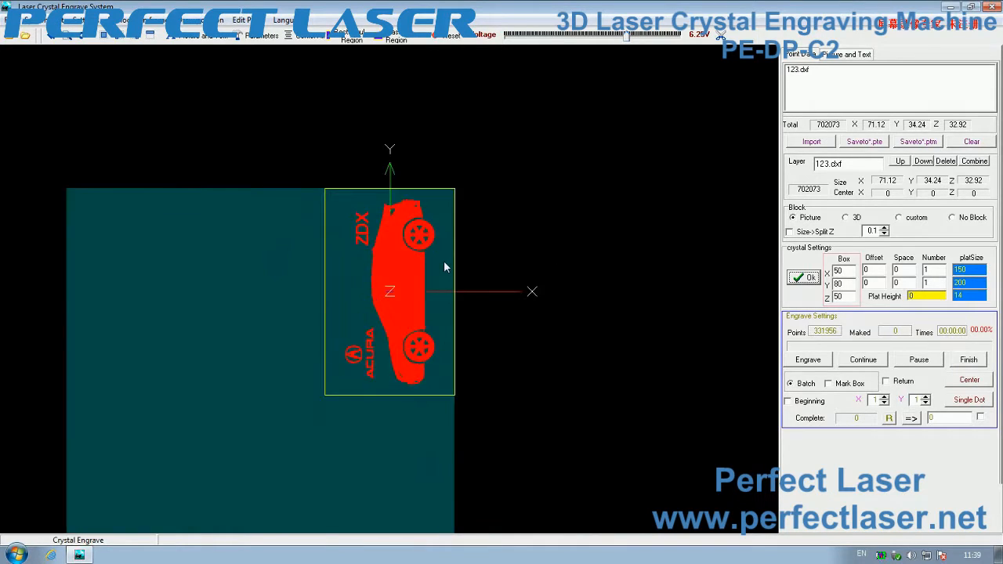
scroll(443, 267, "up", 2)
right_click(580, 215)
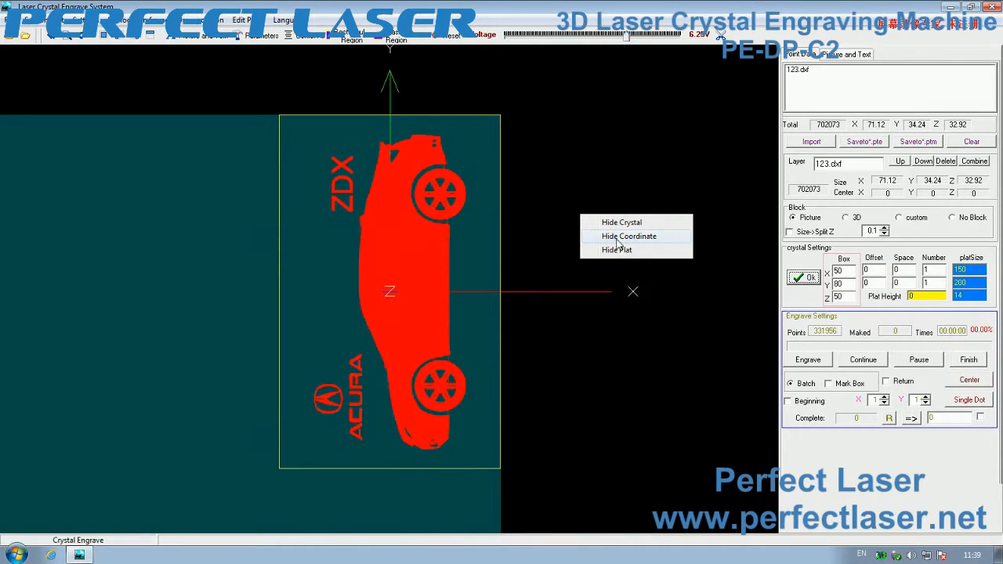
left_click(617, 238)
right_click(613, 234)
left_click(638, 255)
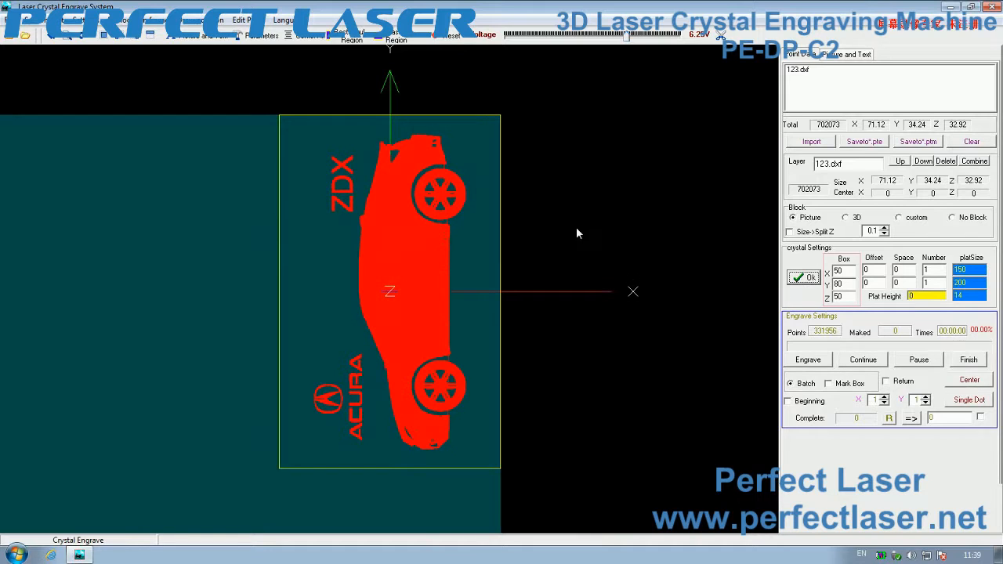
Step: Hide the plat so only the crystal box, the car and the coordinate axes are displayed
right_click(579, 229)
left_click(617, 267)
scroll(551, 256, "down", 2)
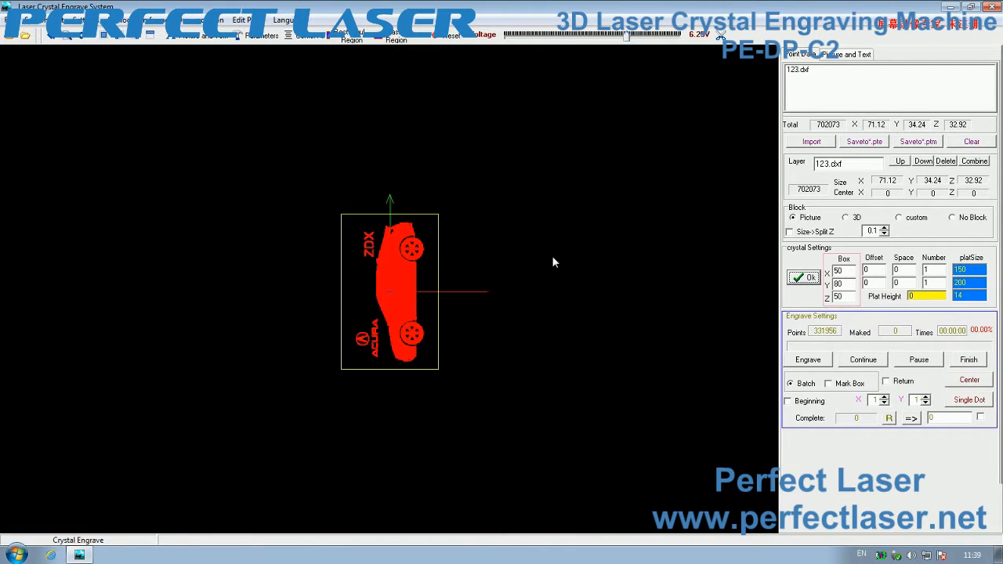
scroll(552, 256, "up", 1)
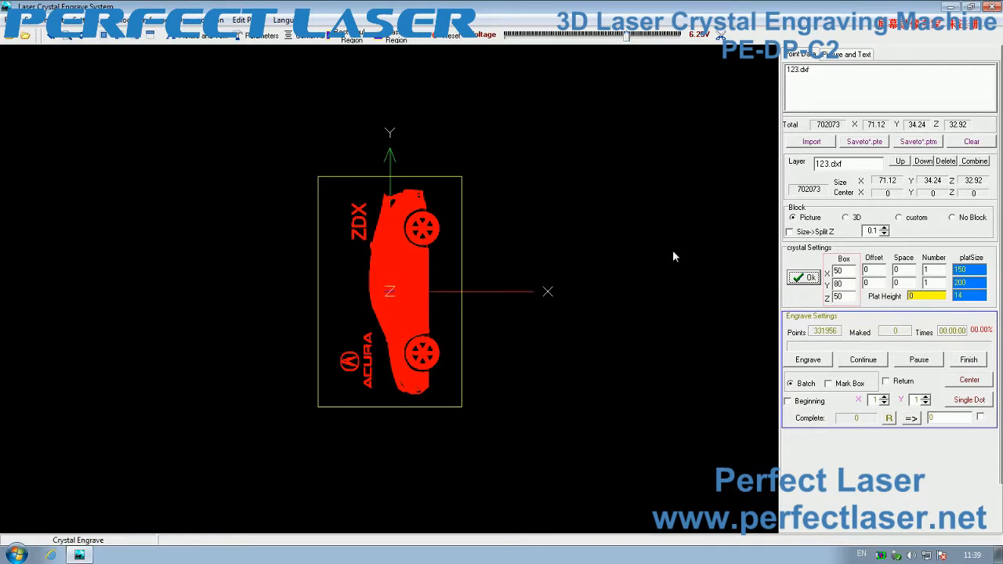
scroll(769, 326, "up", 1)
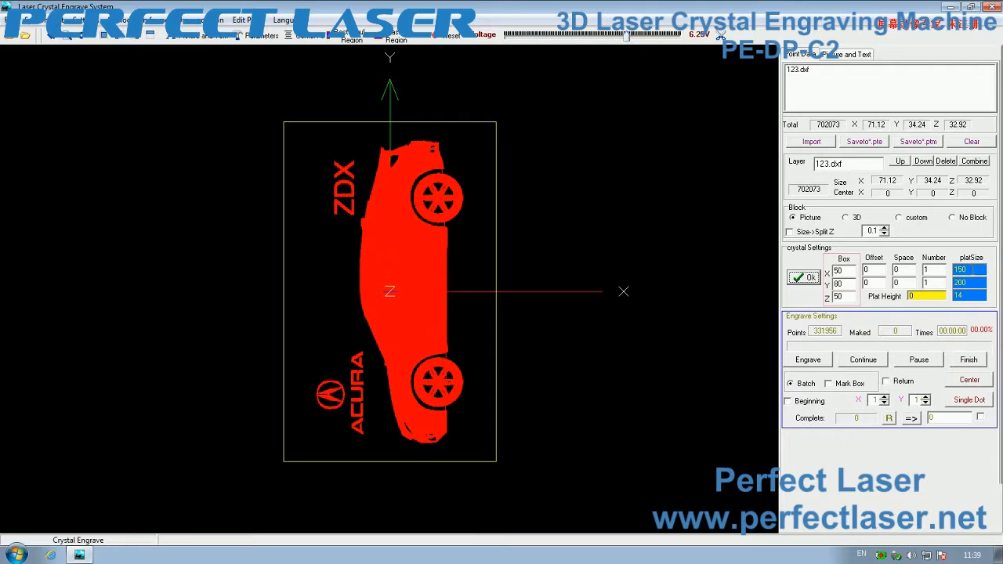
Step: Go over the plat size values and the plat height value in the crystal settings
left_click(957, 282)
left_click(911, 296)
scroll(557, 317, "down", 2)
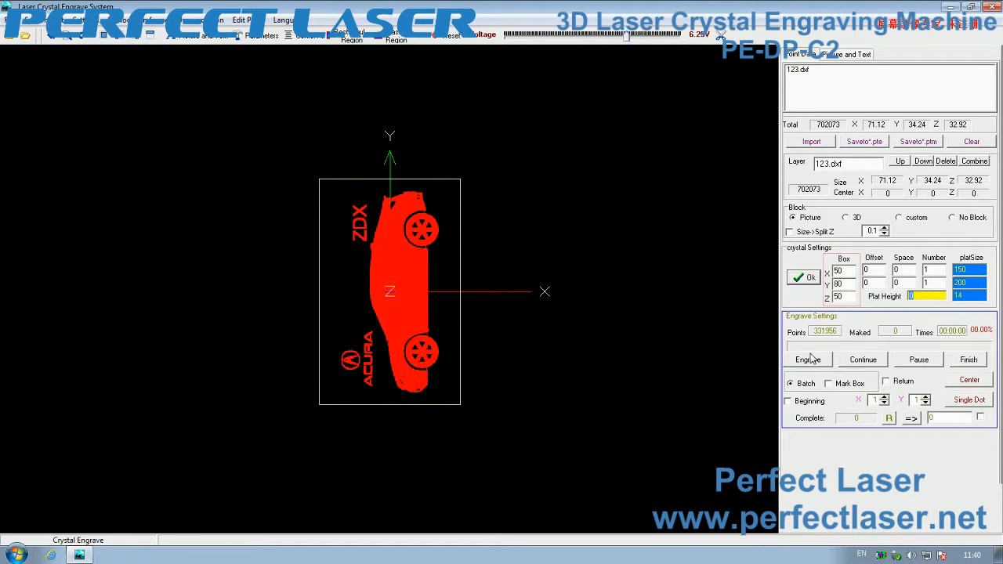